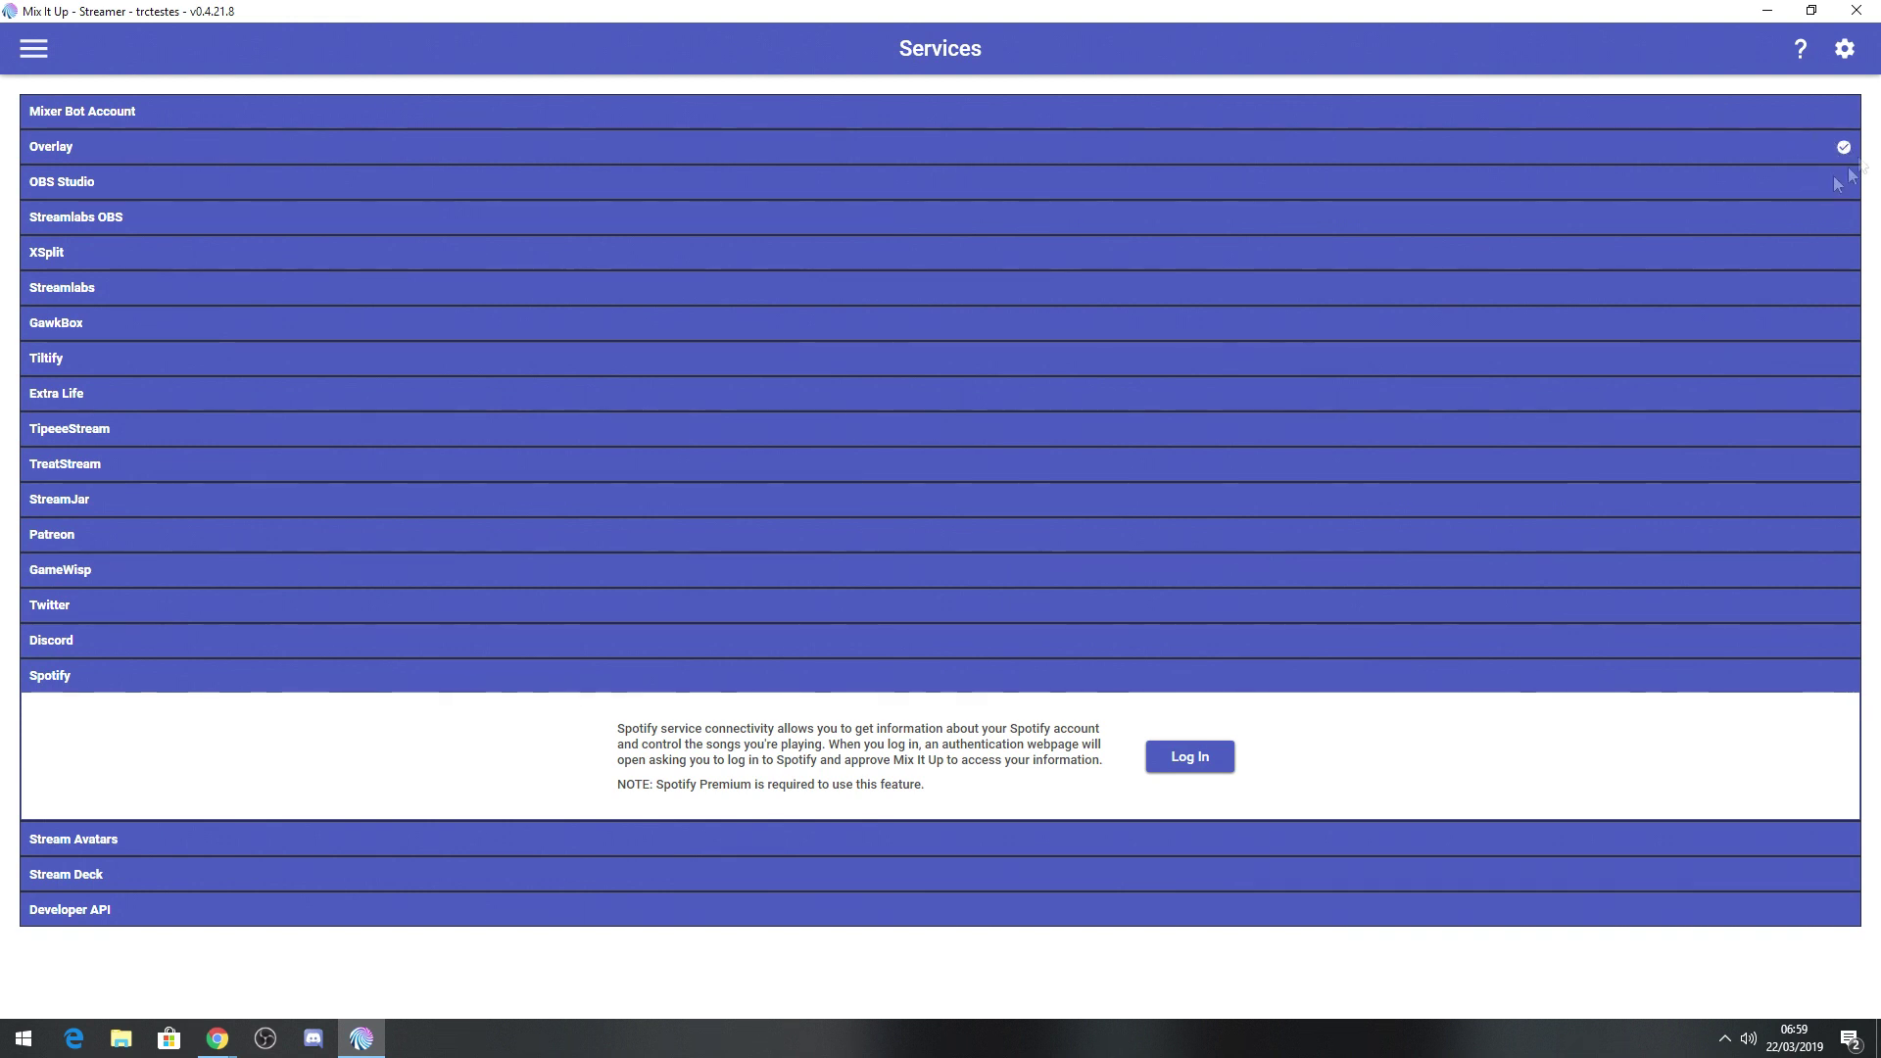
Step: Collapse the Spotify service details and open the Song Requests page
left_click(825, 664)
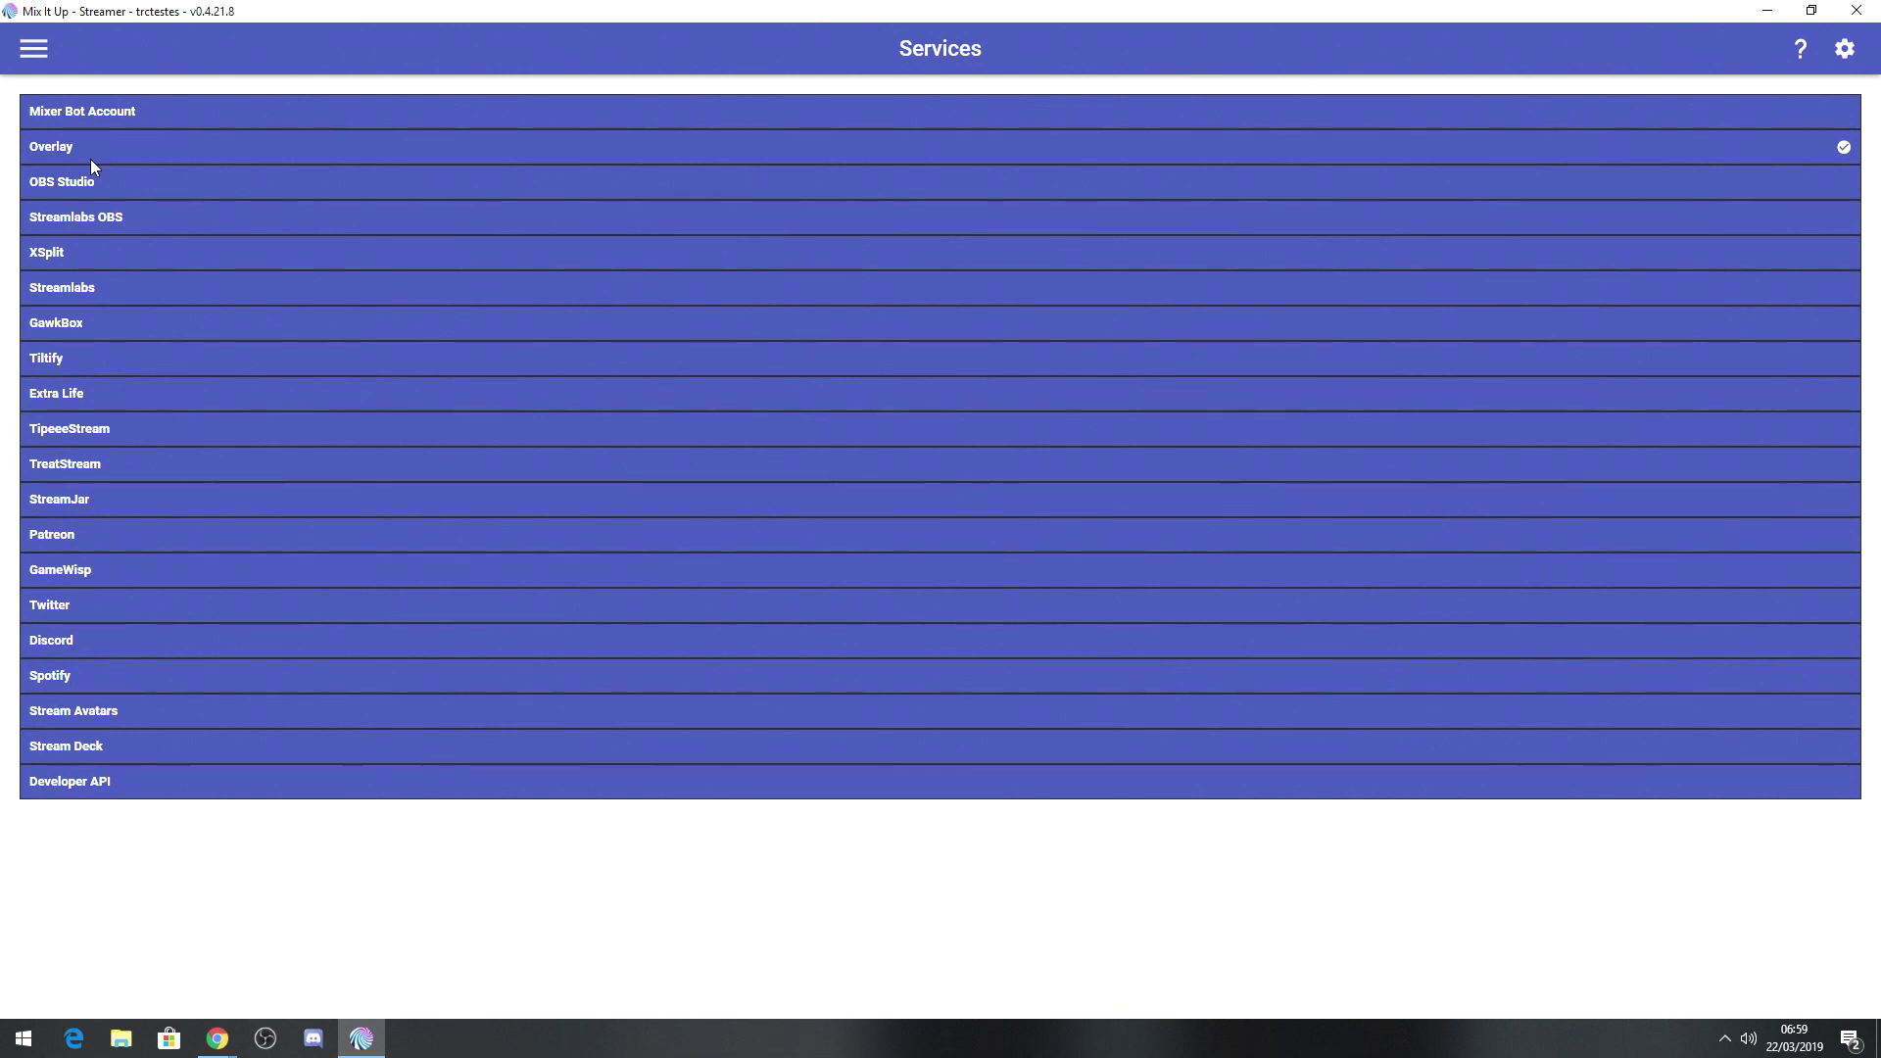
left_click(37, 53)
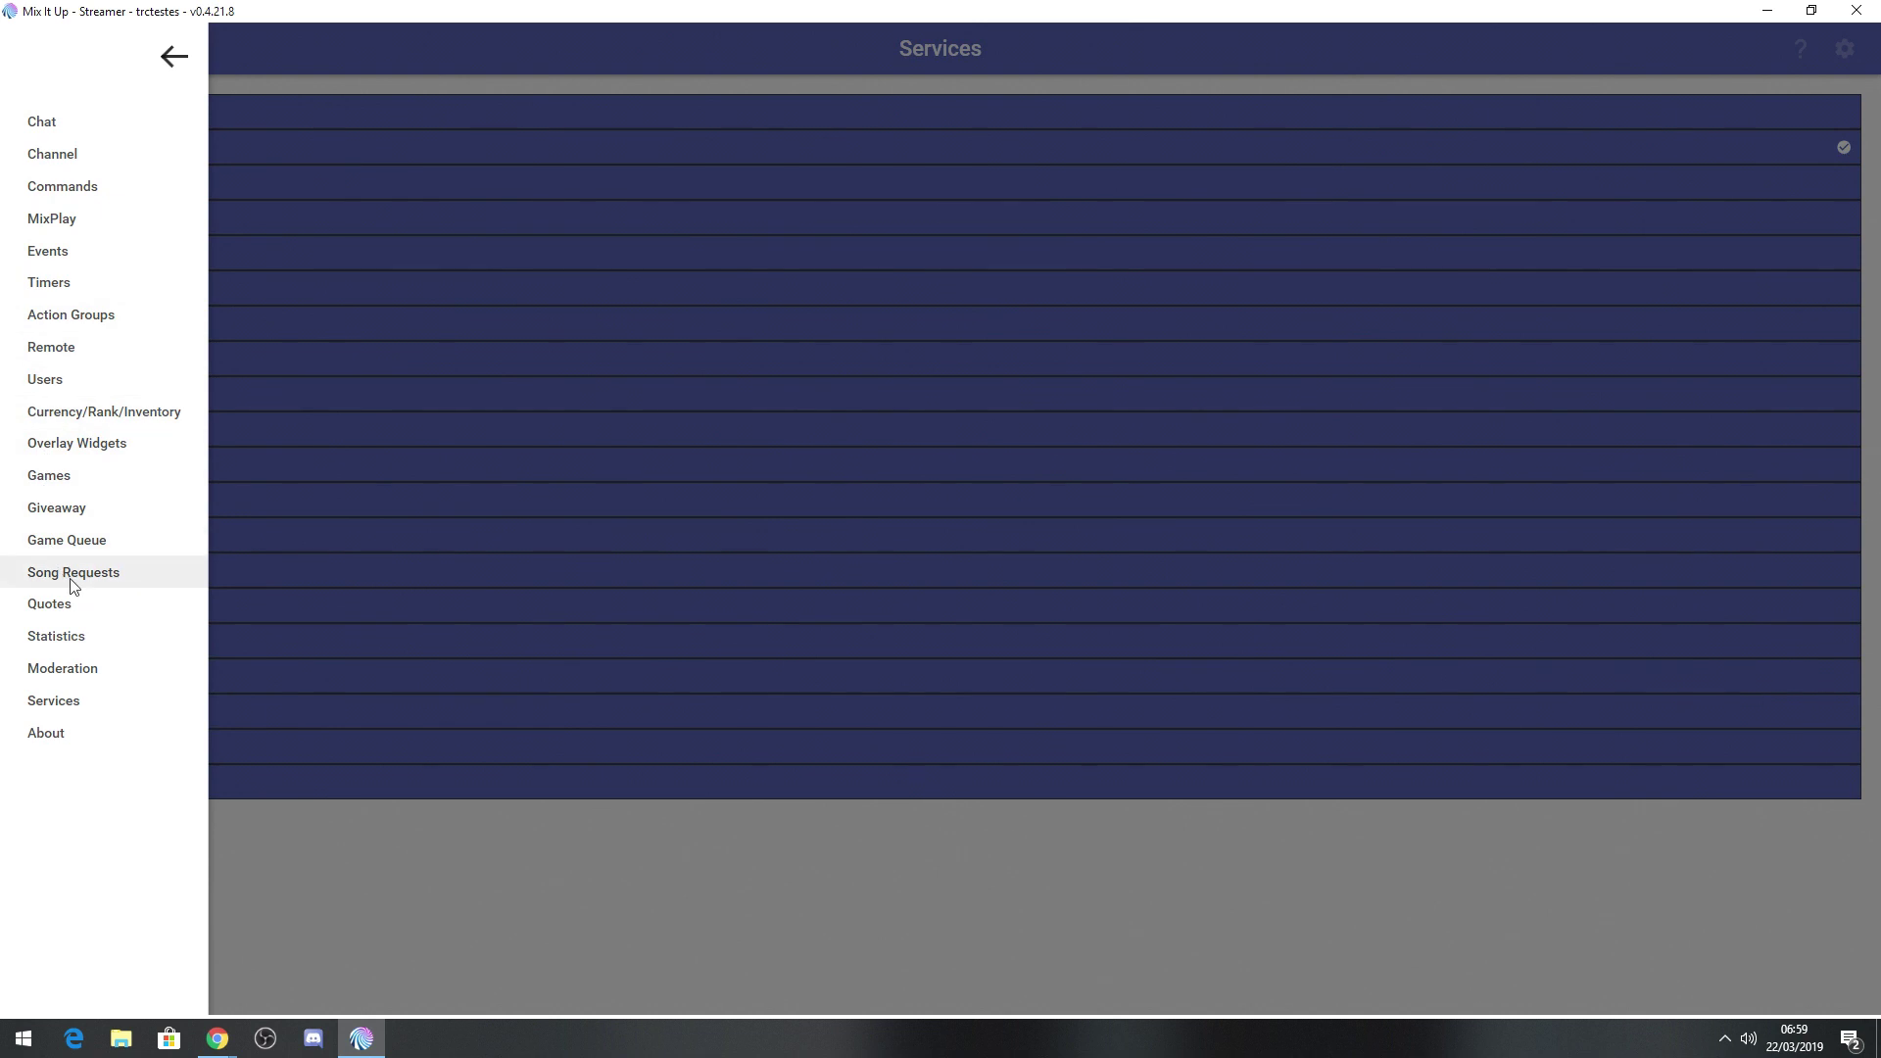
left_click(80, 578)
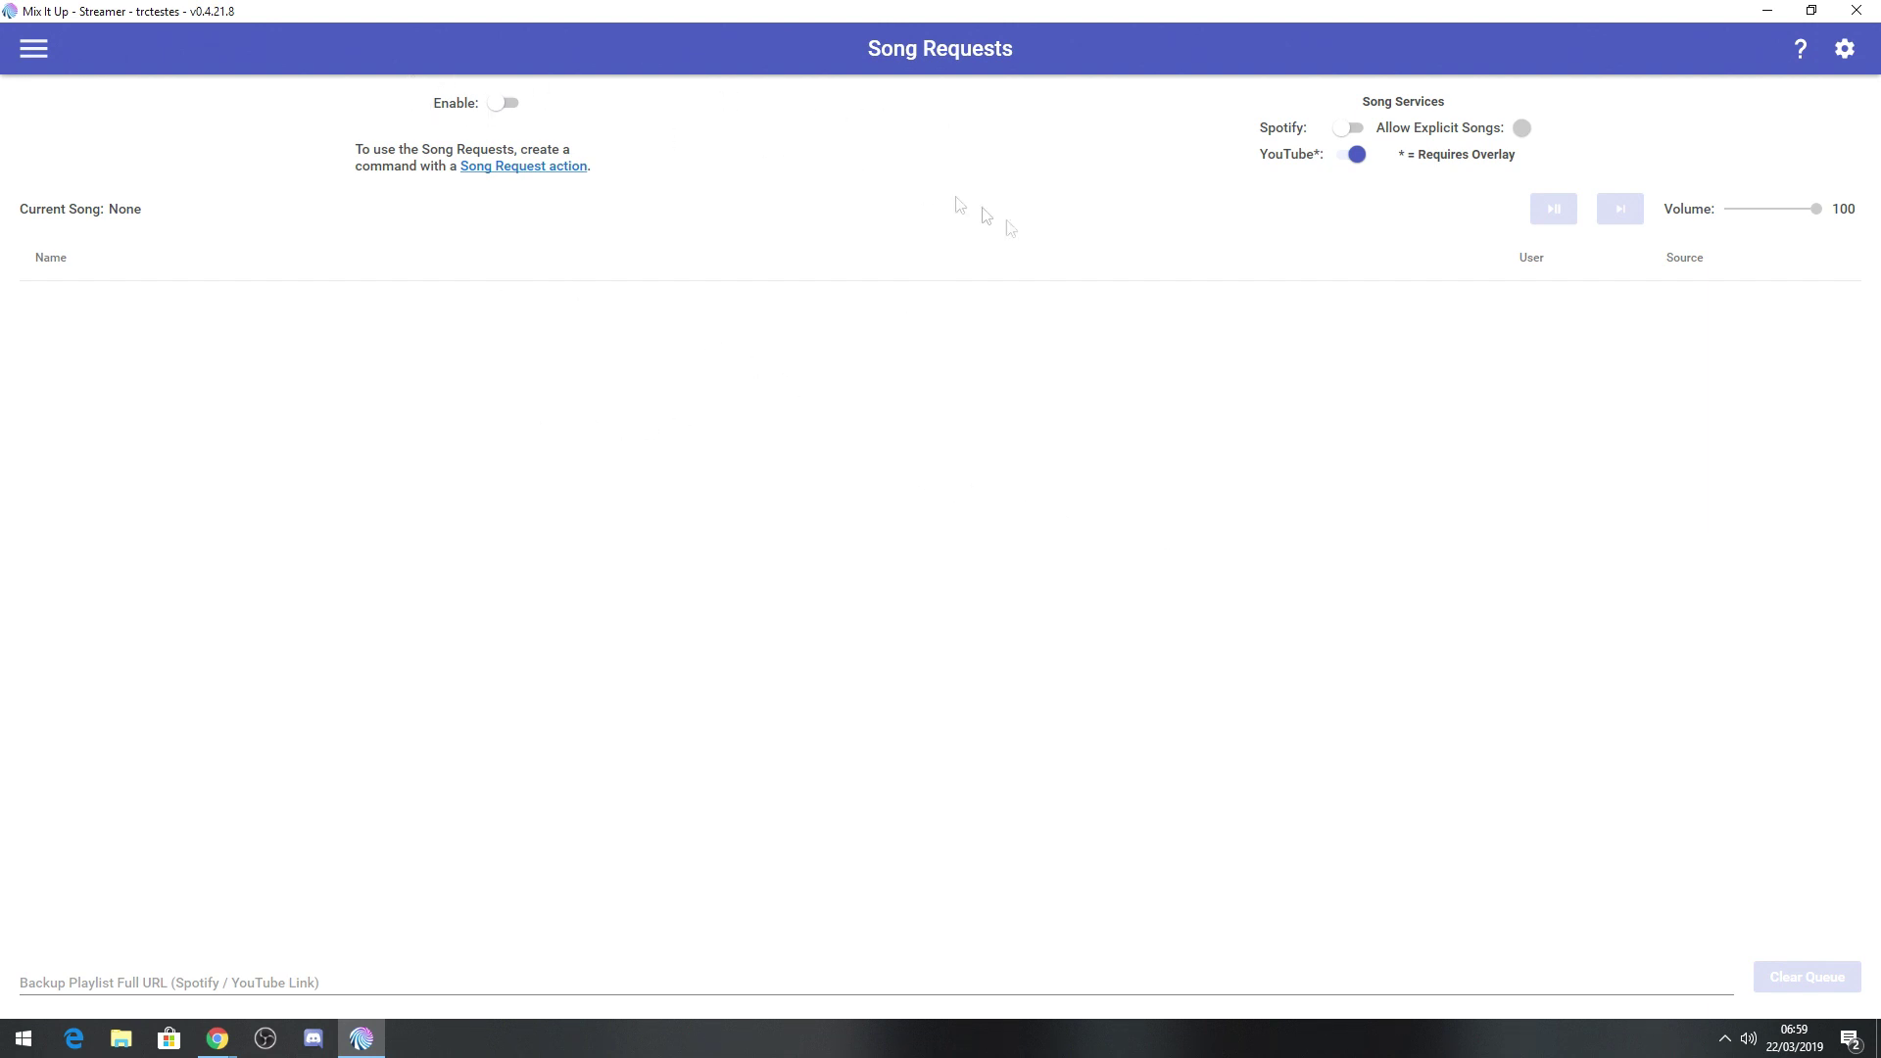
Step: Allow explicit songs, keep YouTube as the only active song service with Spotify off, and enable song requests
left_click(501, 104)
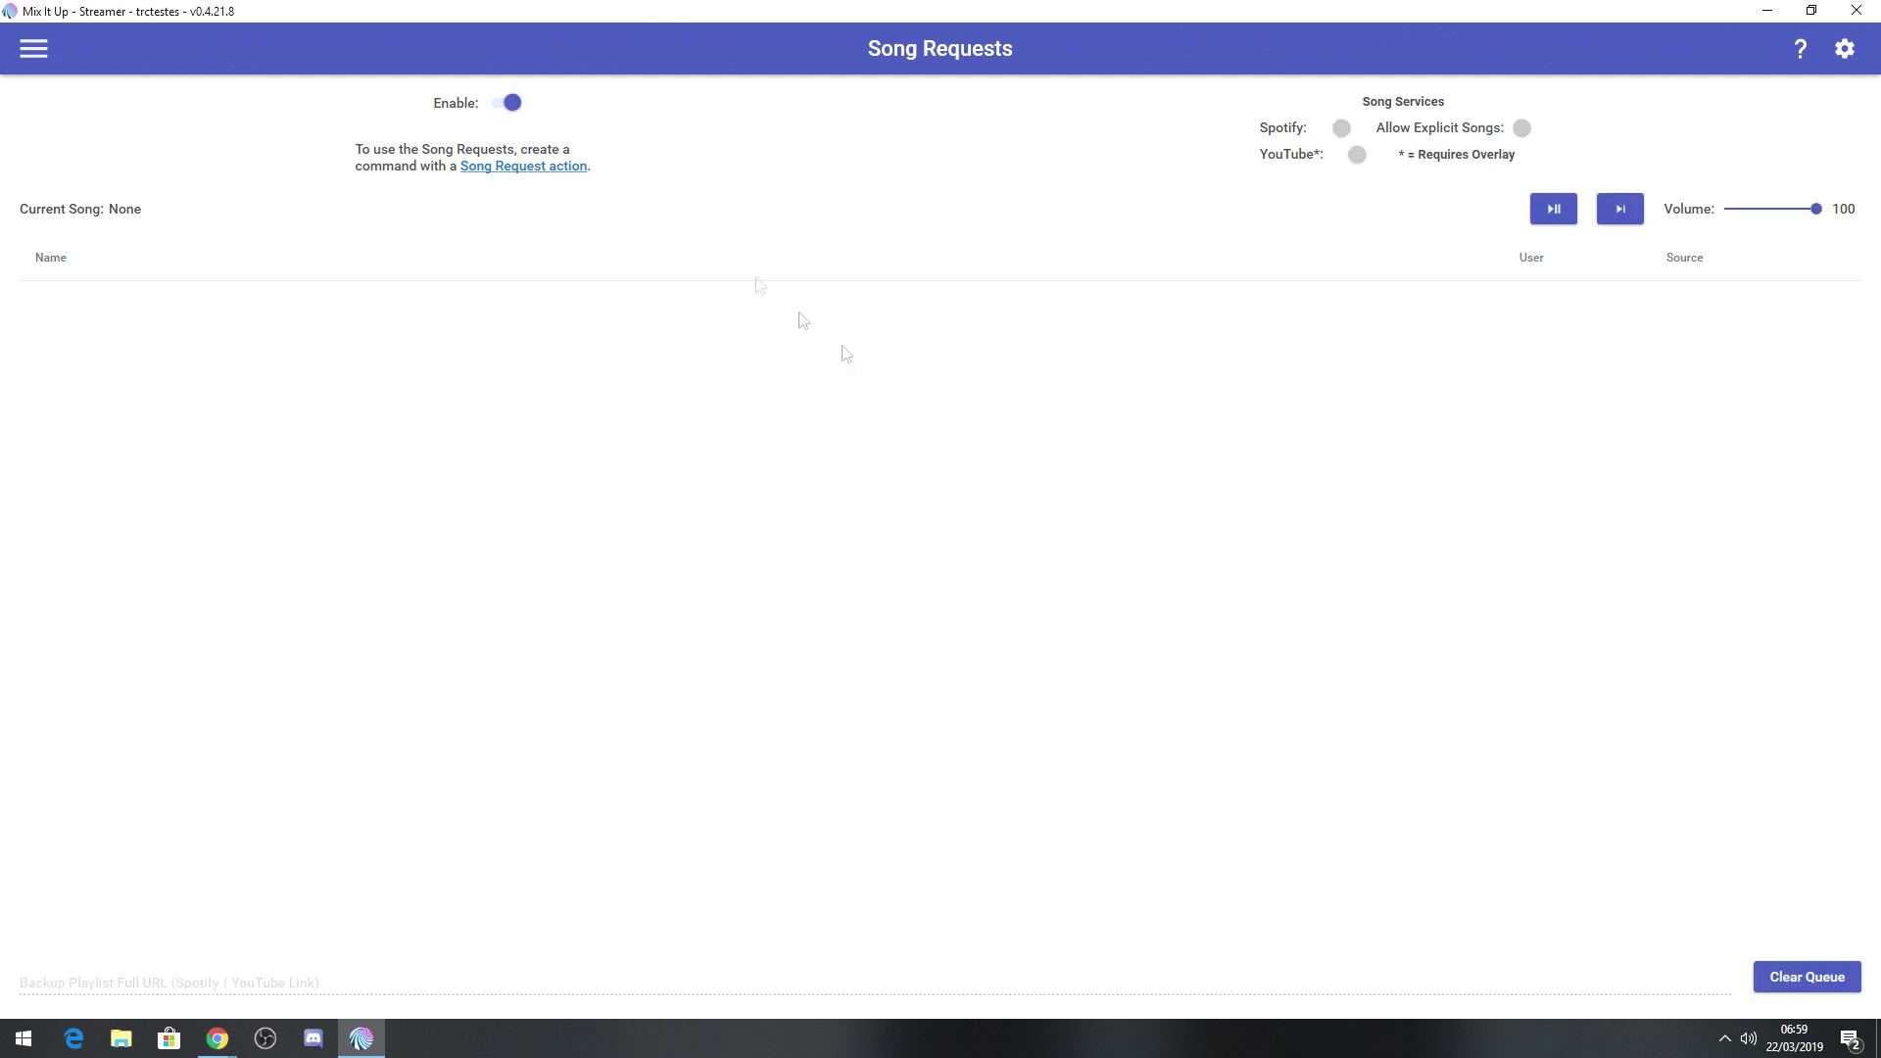
left_click(510, 104)
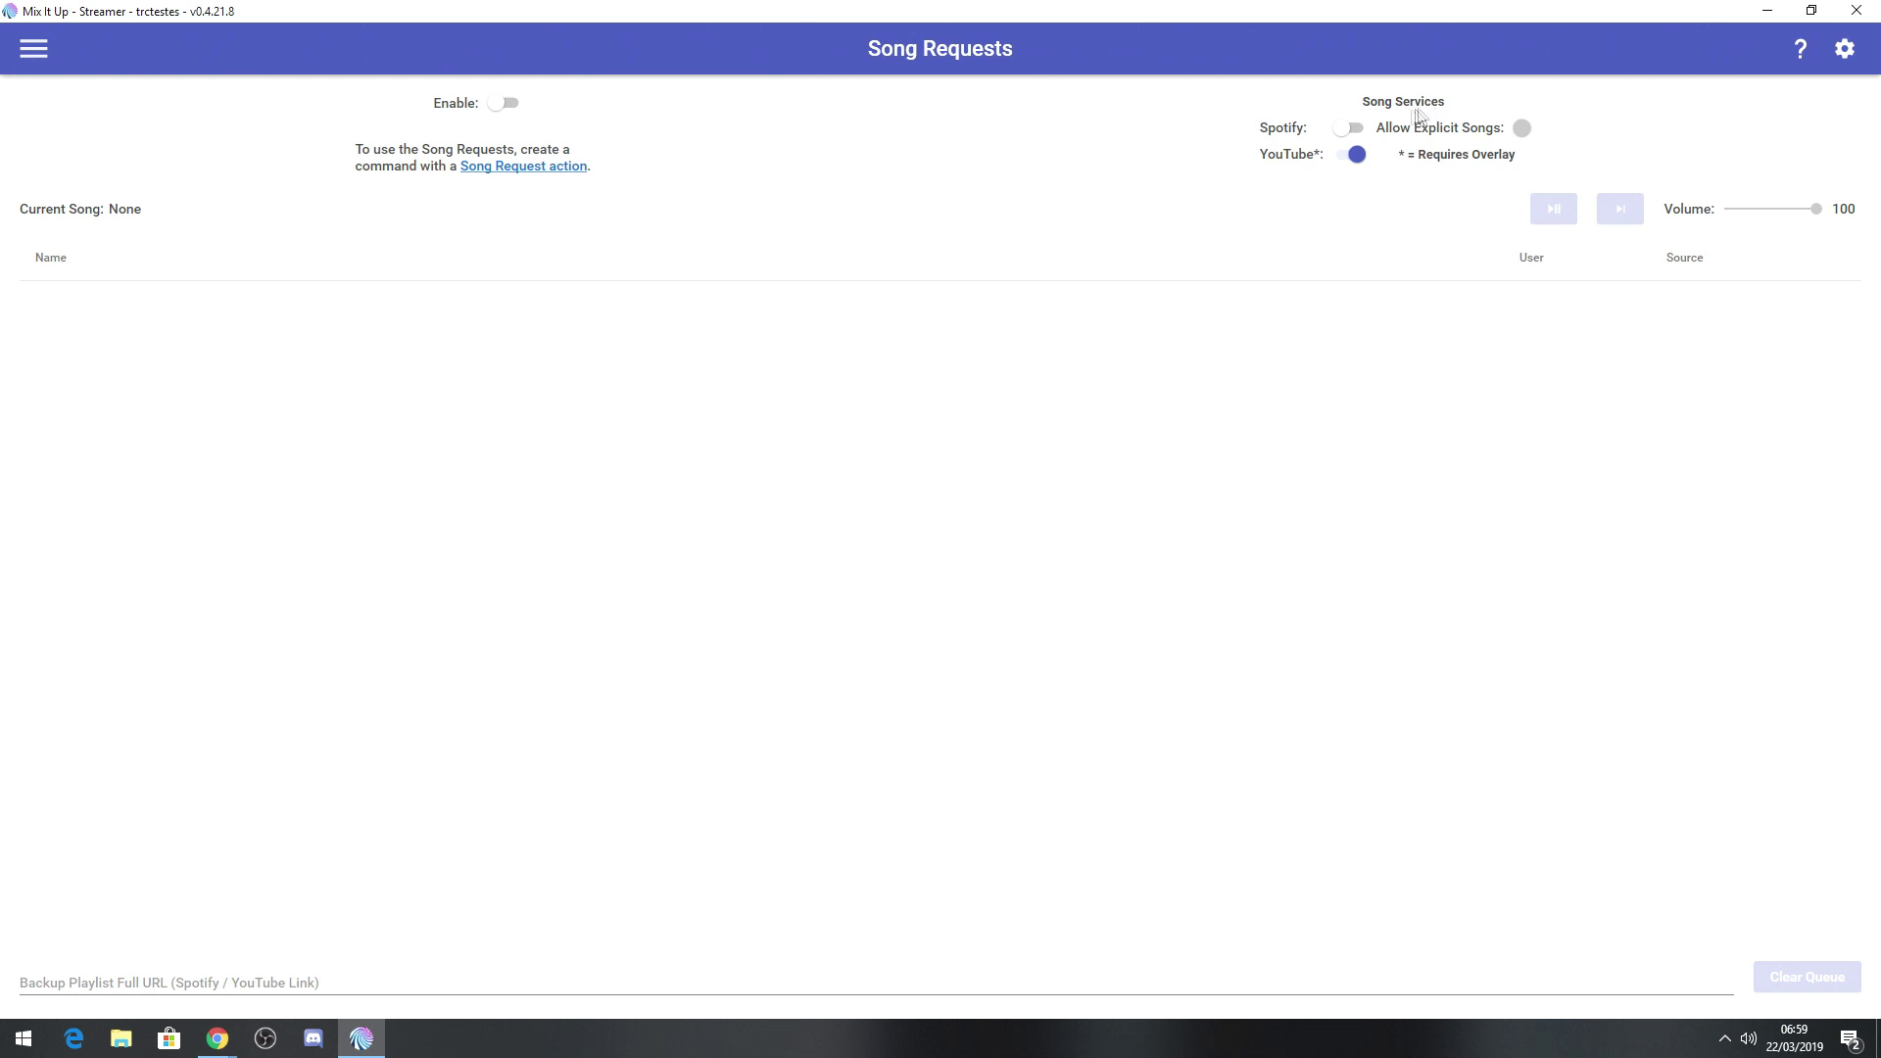
left_click(1342, 131)
left_click(1531, 129)
left_click(1532, 130)
left_click(1531, 130)
left_click(1350, 133)
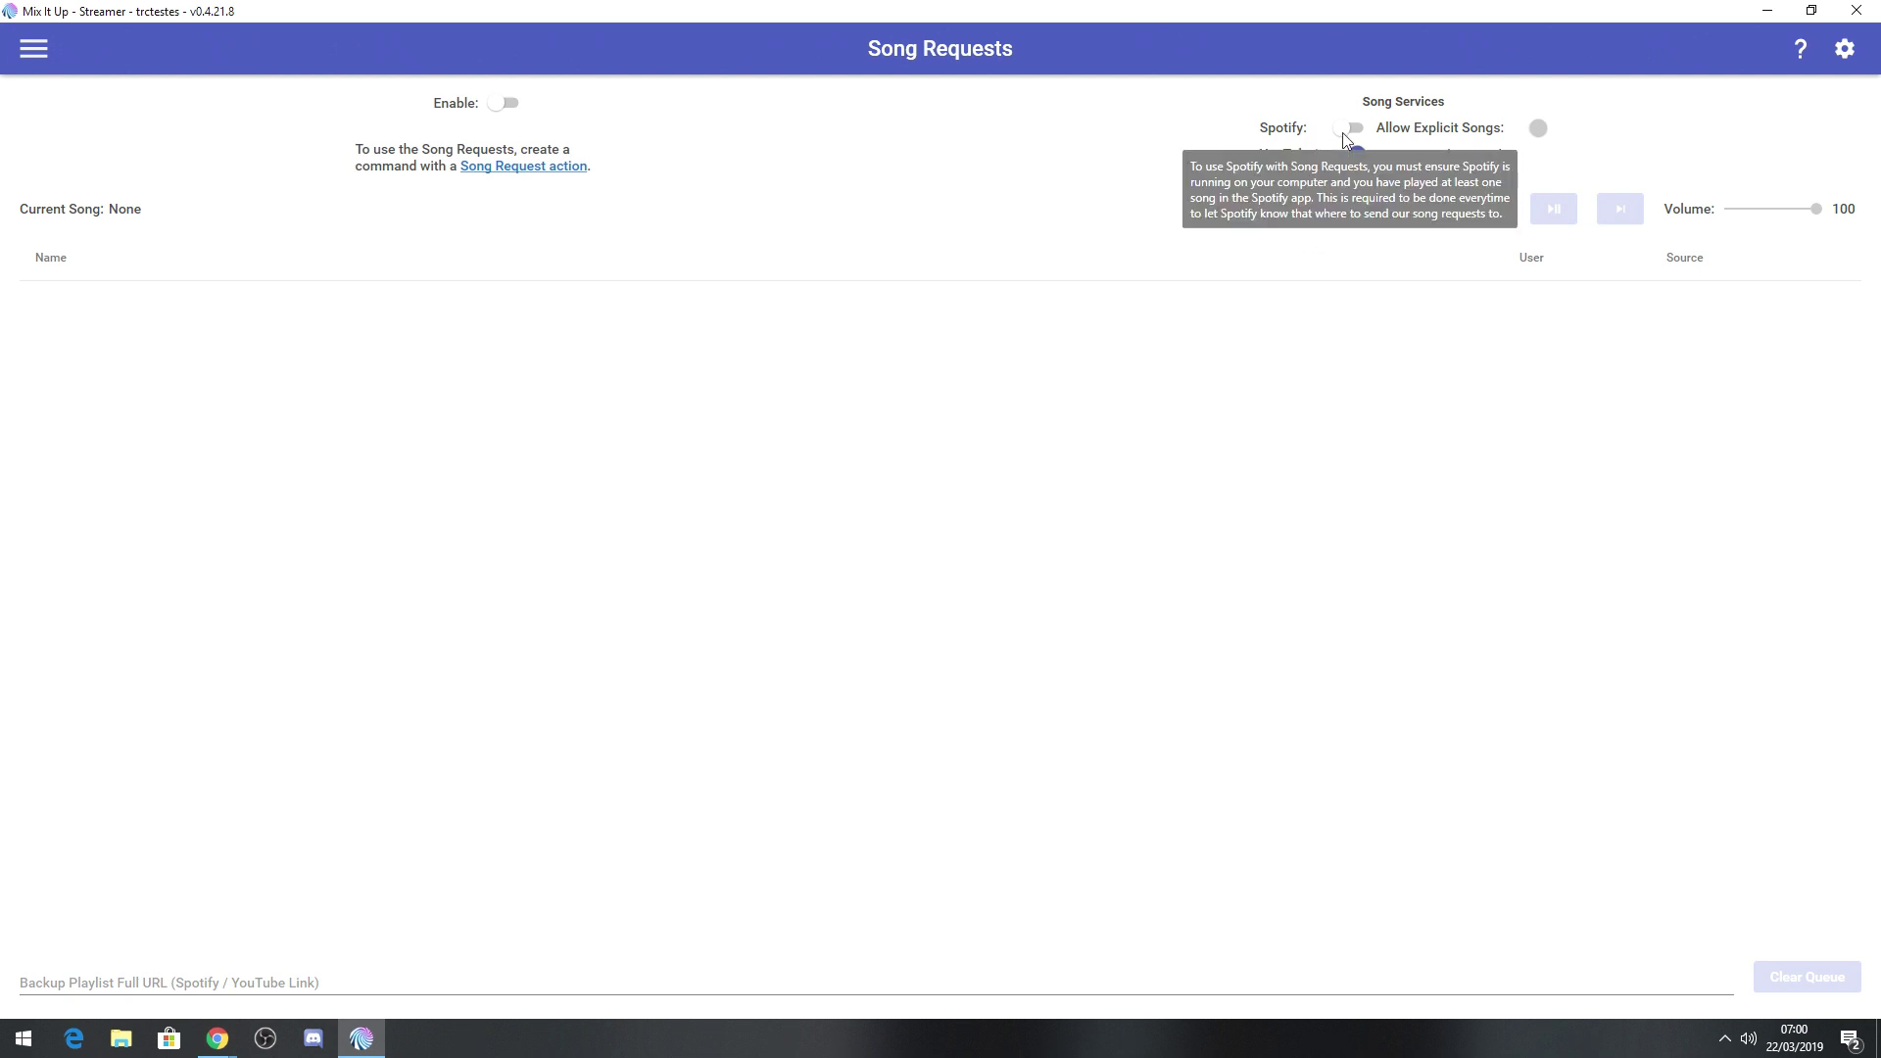
left_click(499, 104)
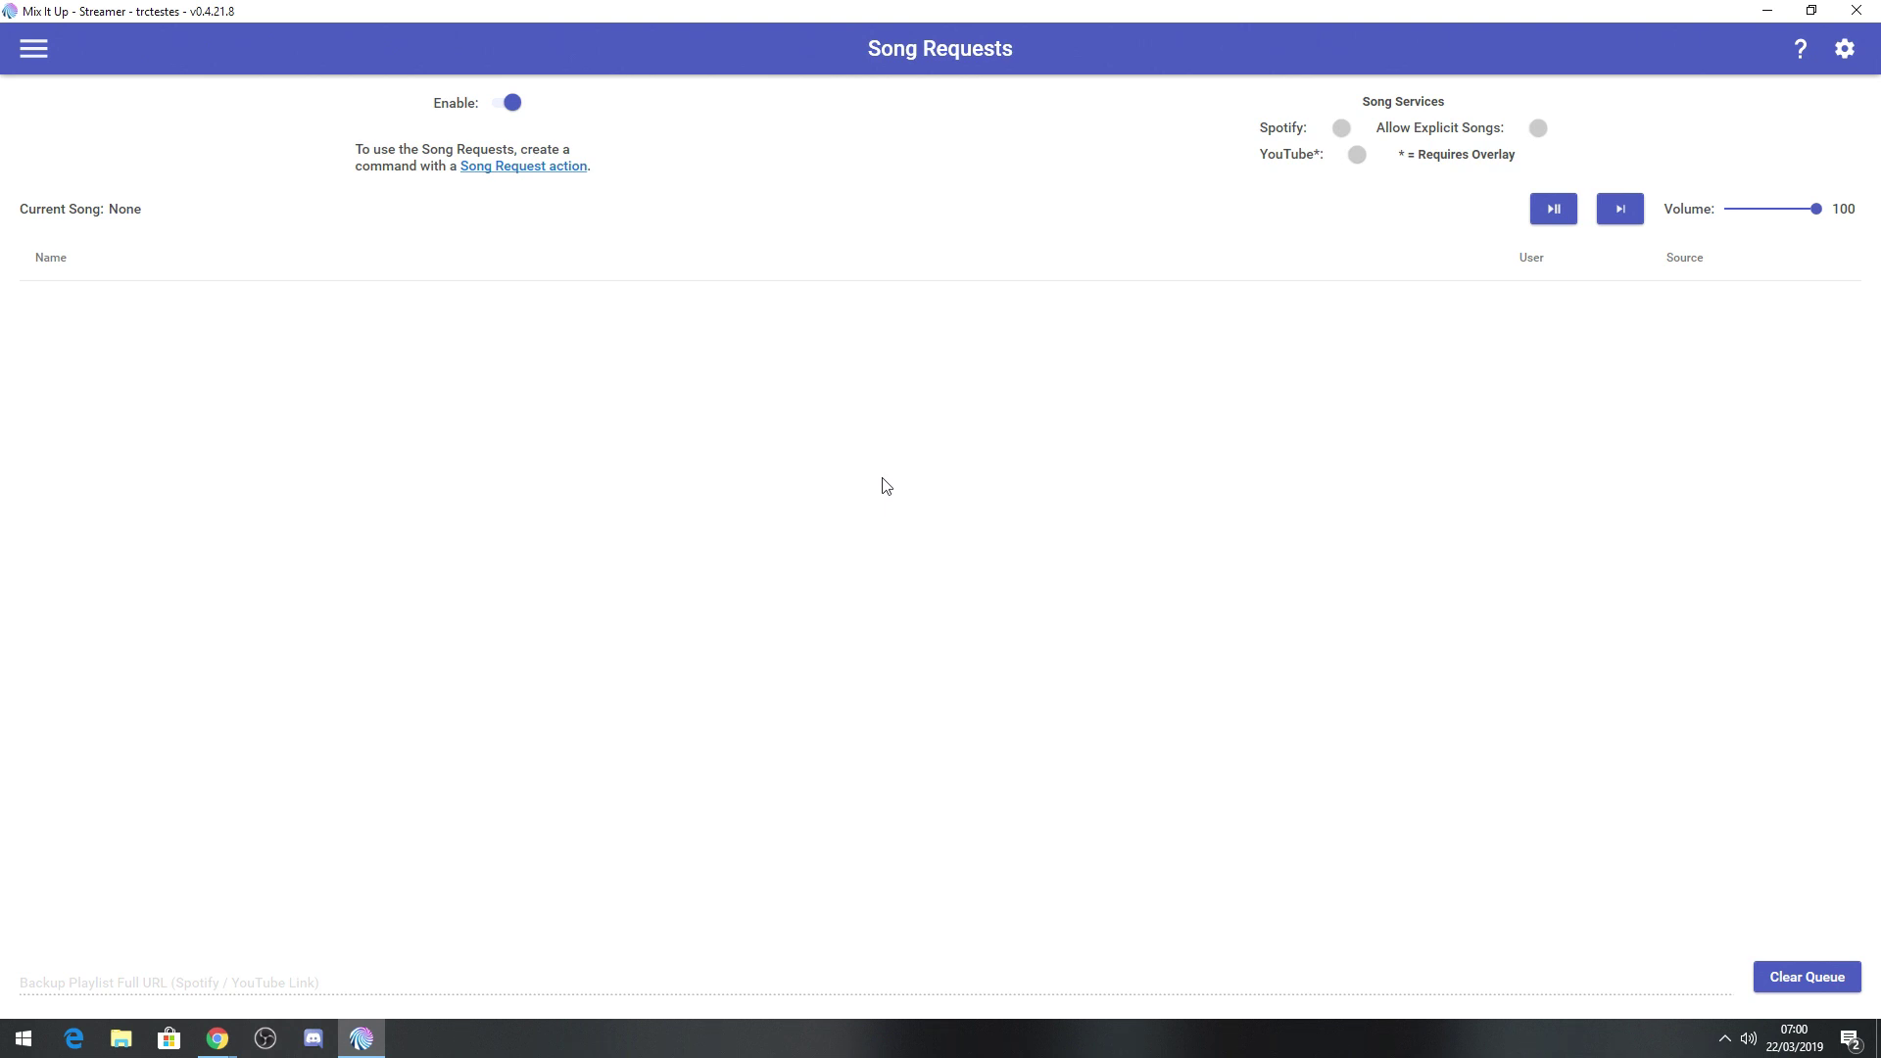
Step: Create a new advanced command named "Pedido de mUsica" with the chat trigger "sr"
left_click(32, 51)
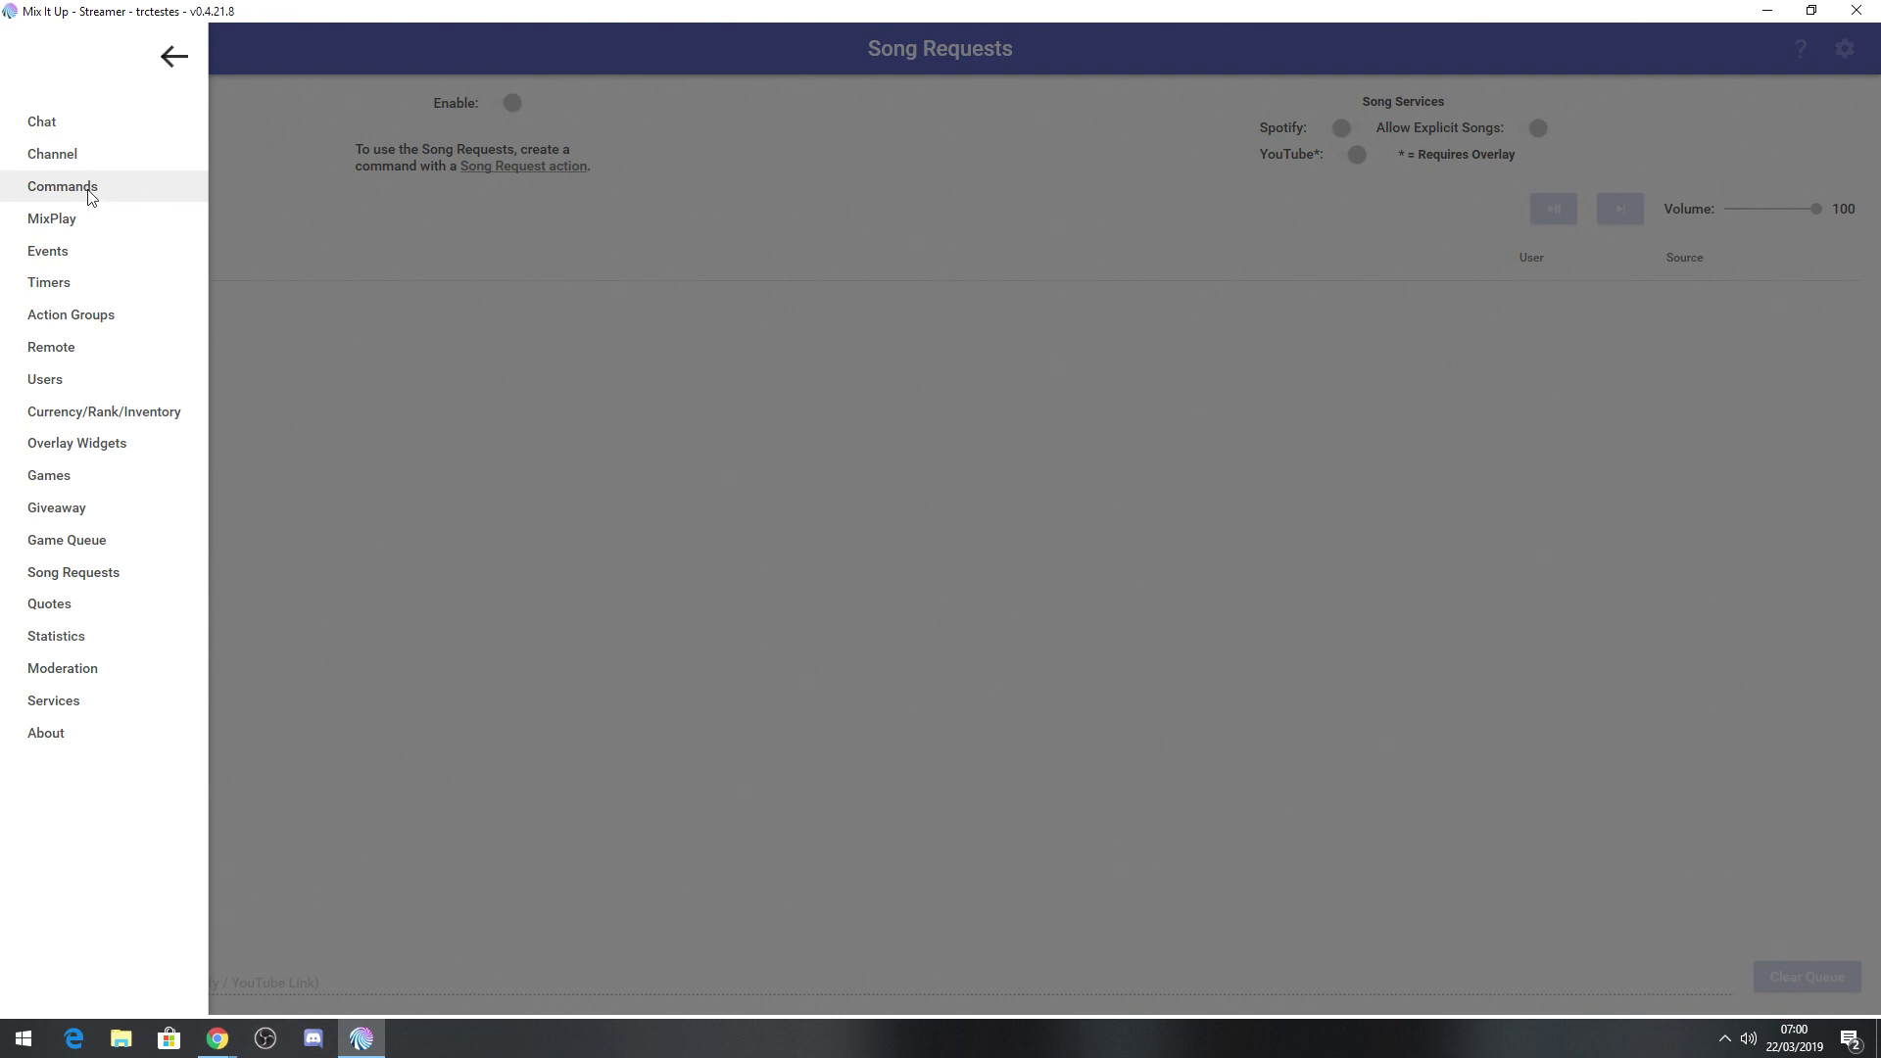
left_click(90, 196)
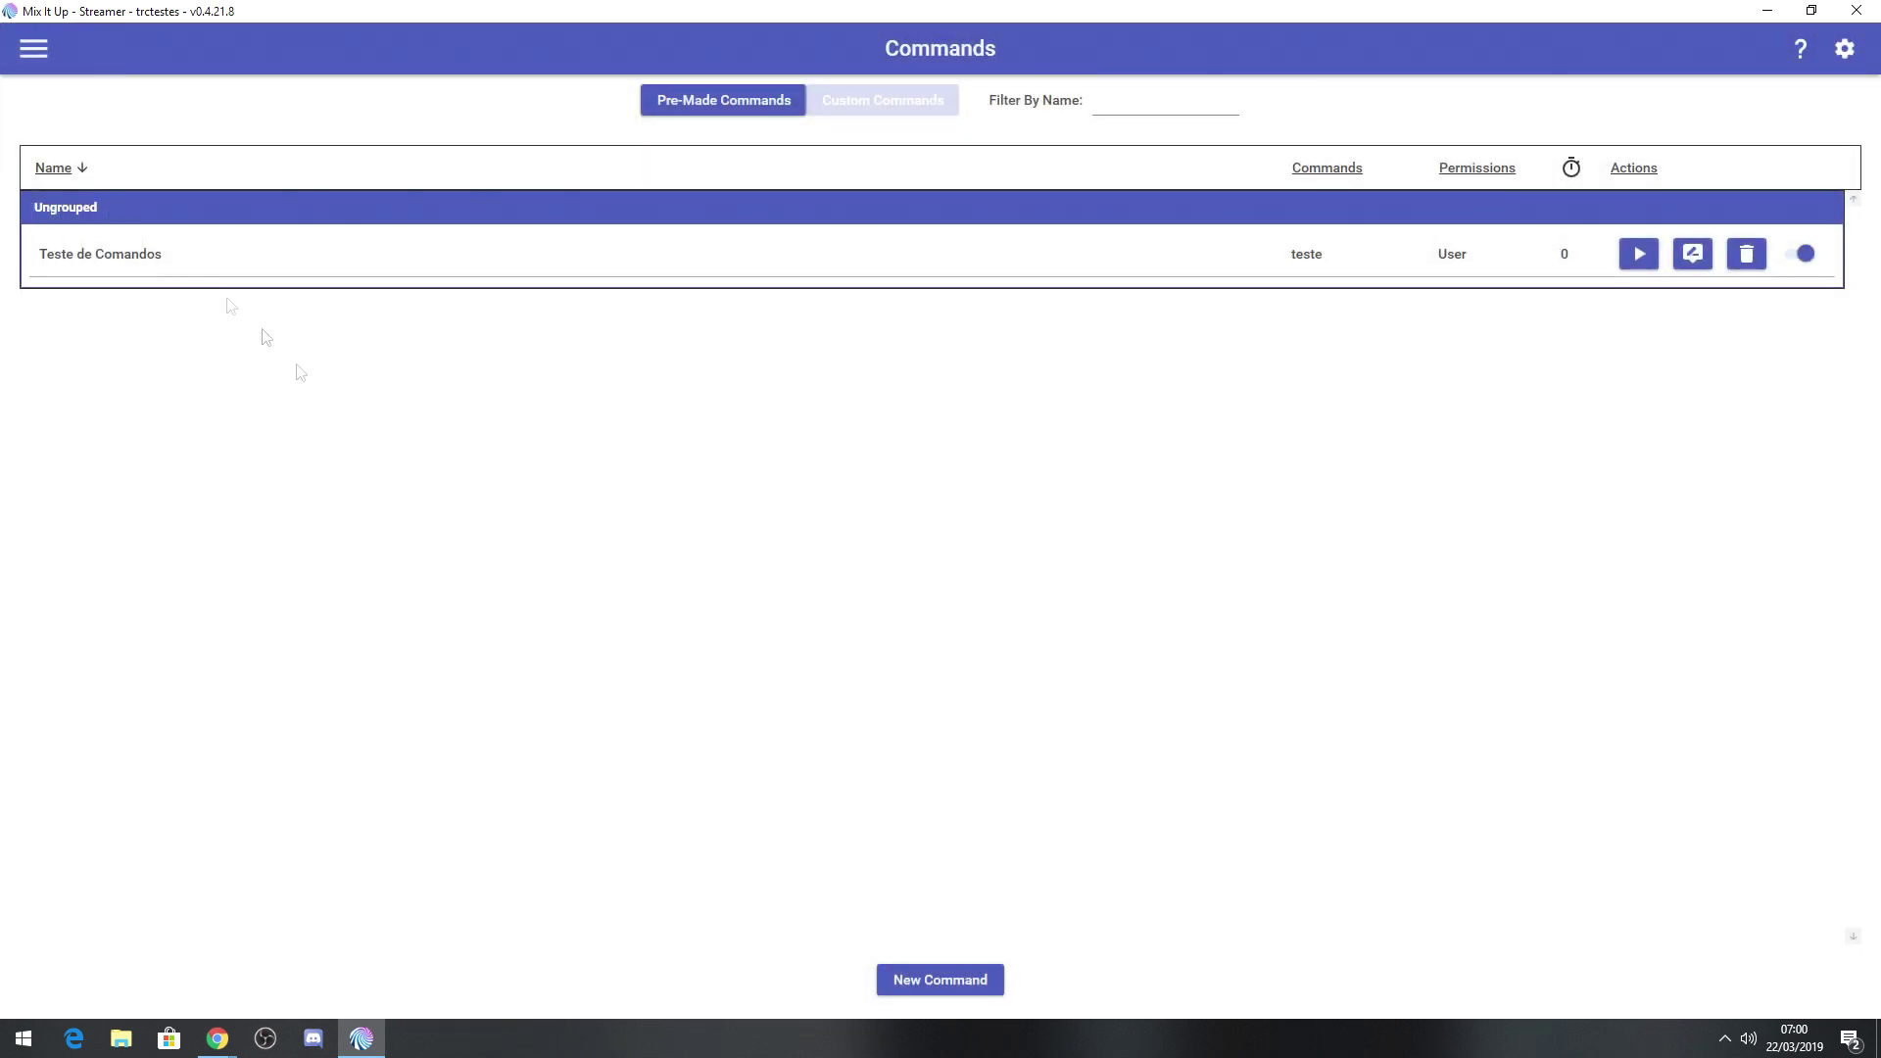
left_click(941, 980)
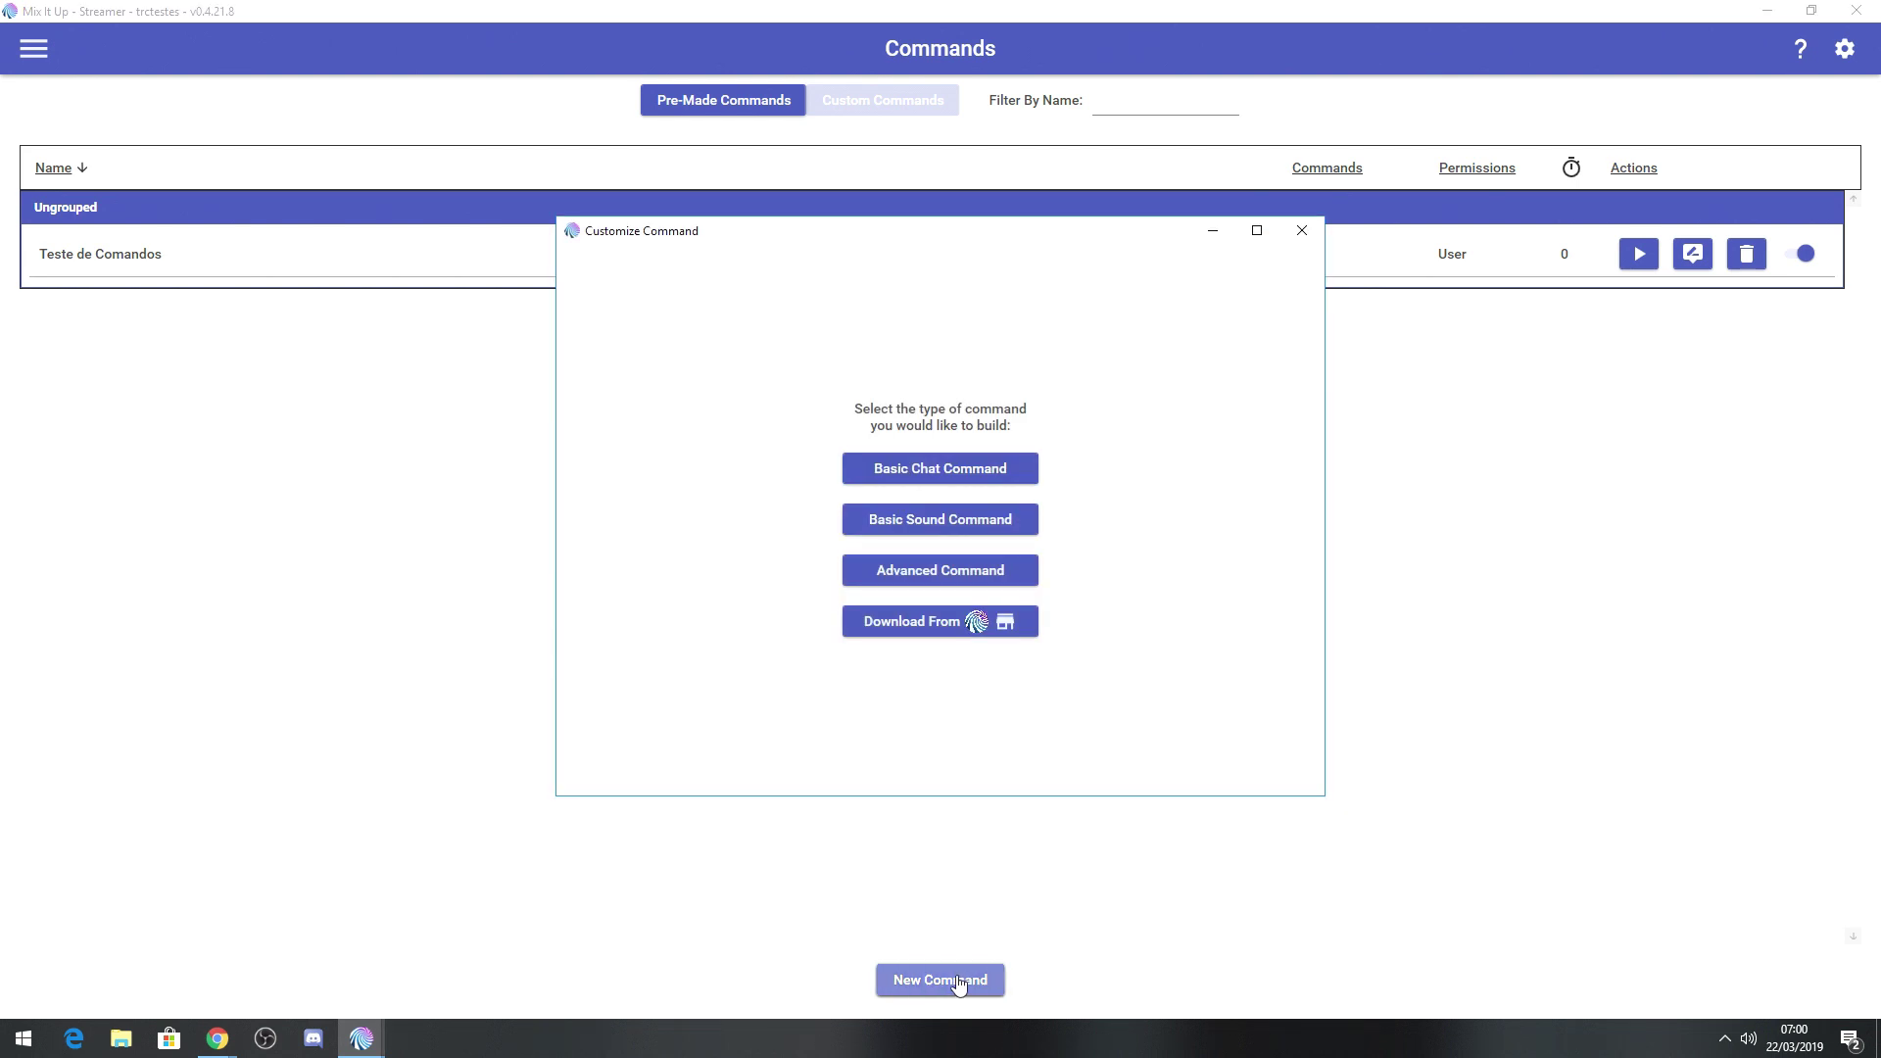
left_click(961, 584)
left_click(737, 284)
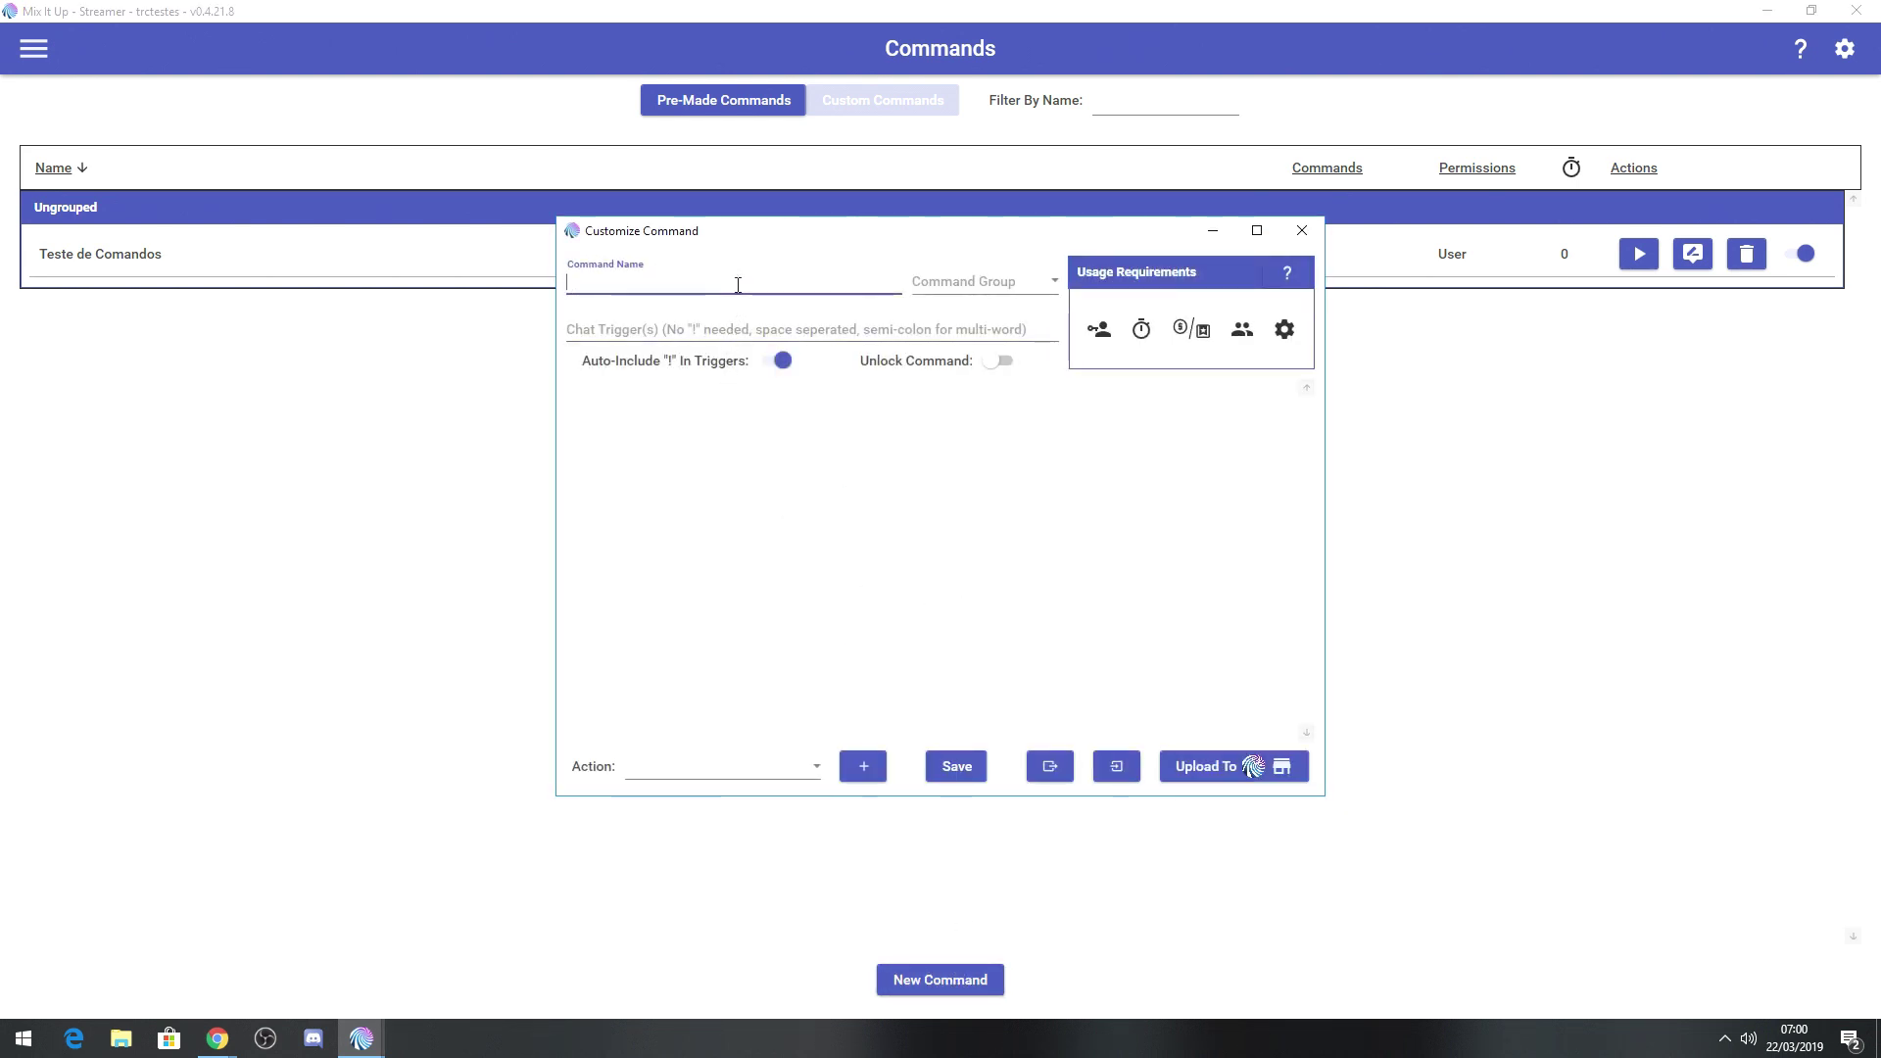
type("Pedido de mUsica")
left_click(595, 336)
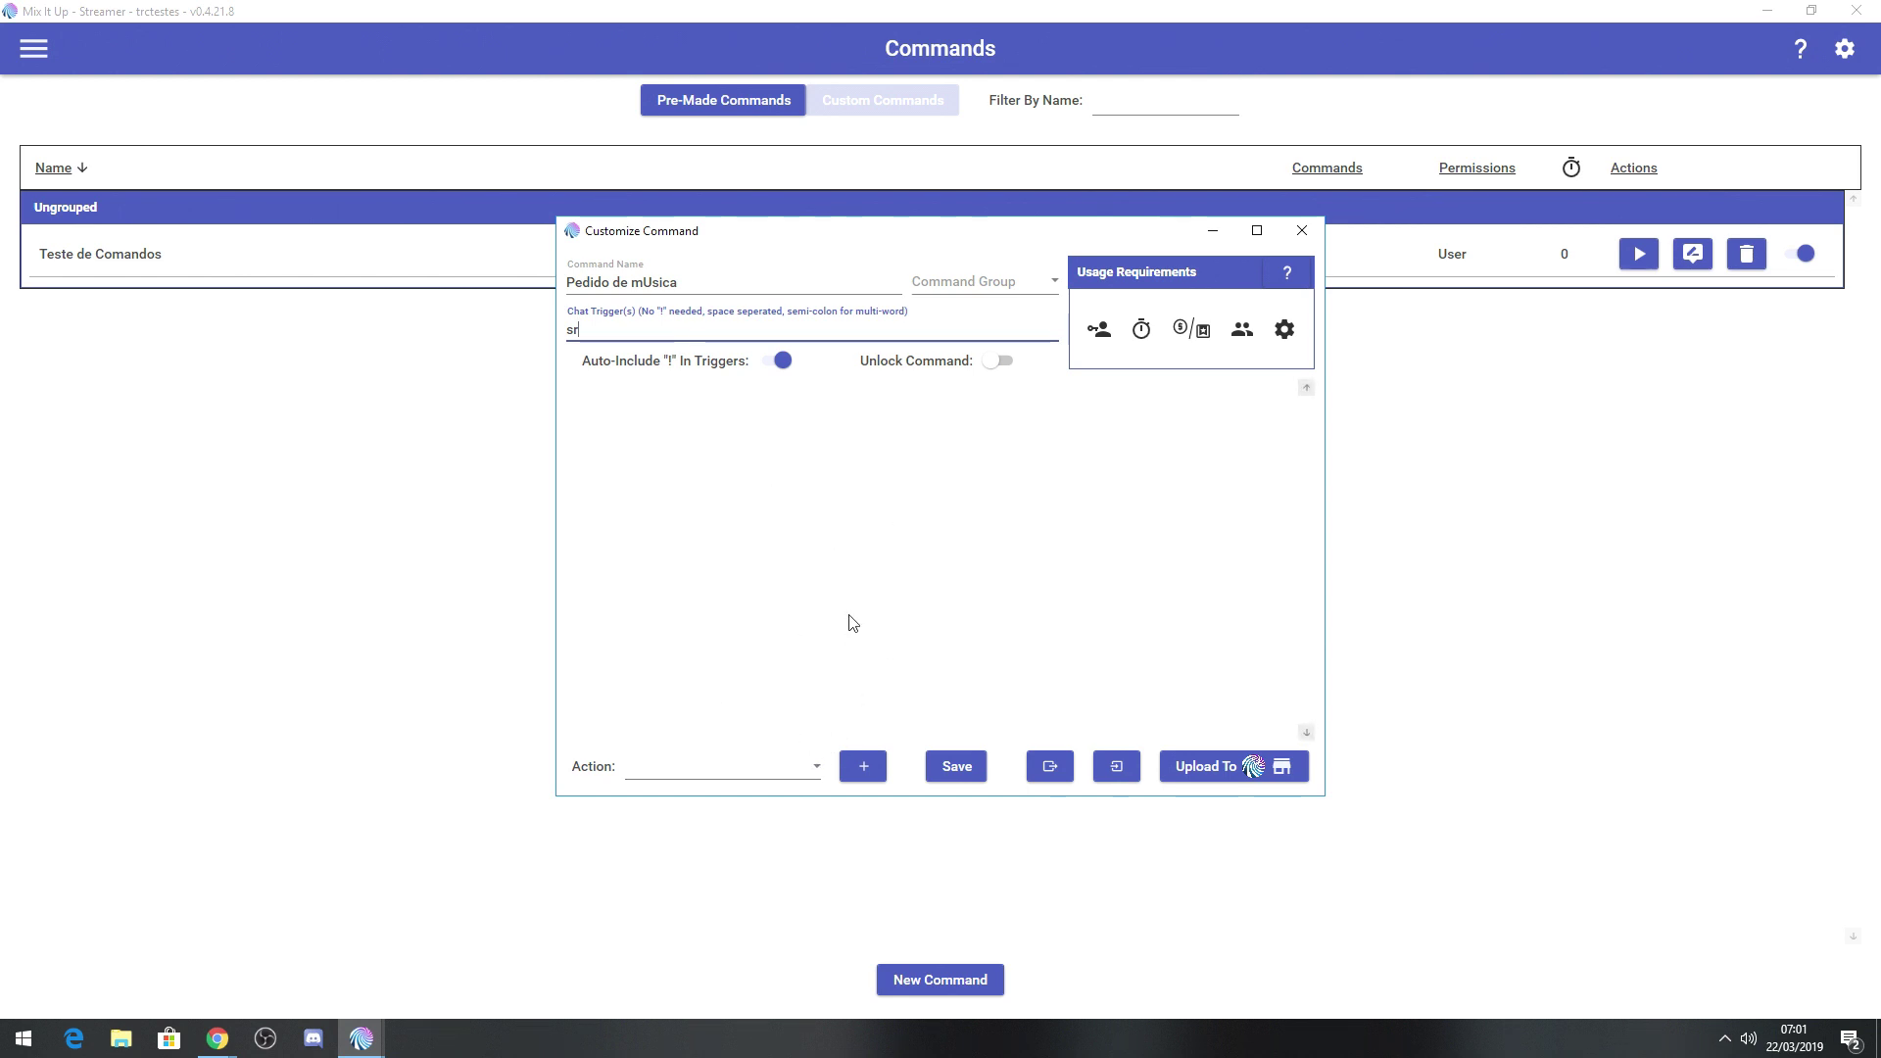
Step: Add a Song Request action to the command with its type set to Search Songs & Pick First Result
left_click(814, 771)
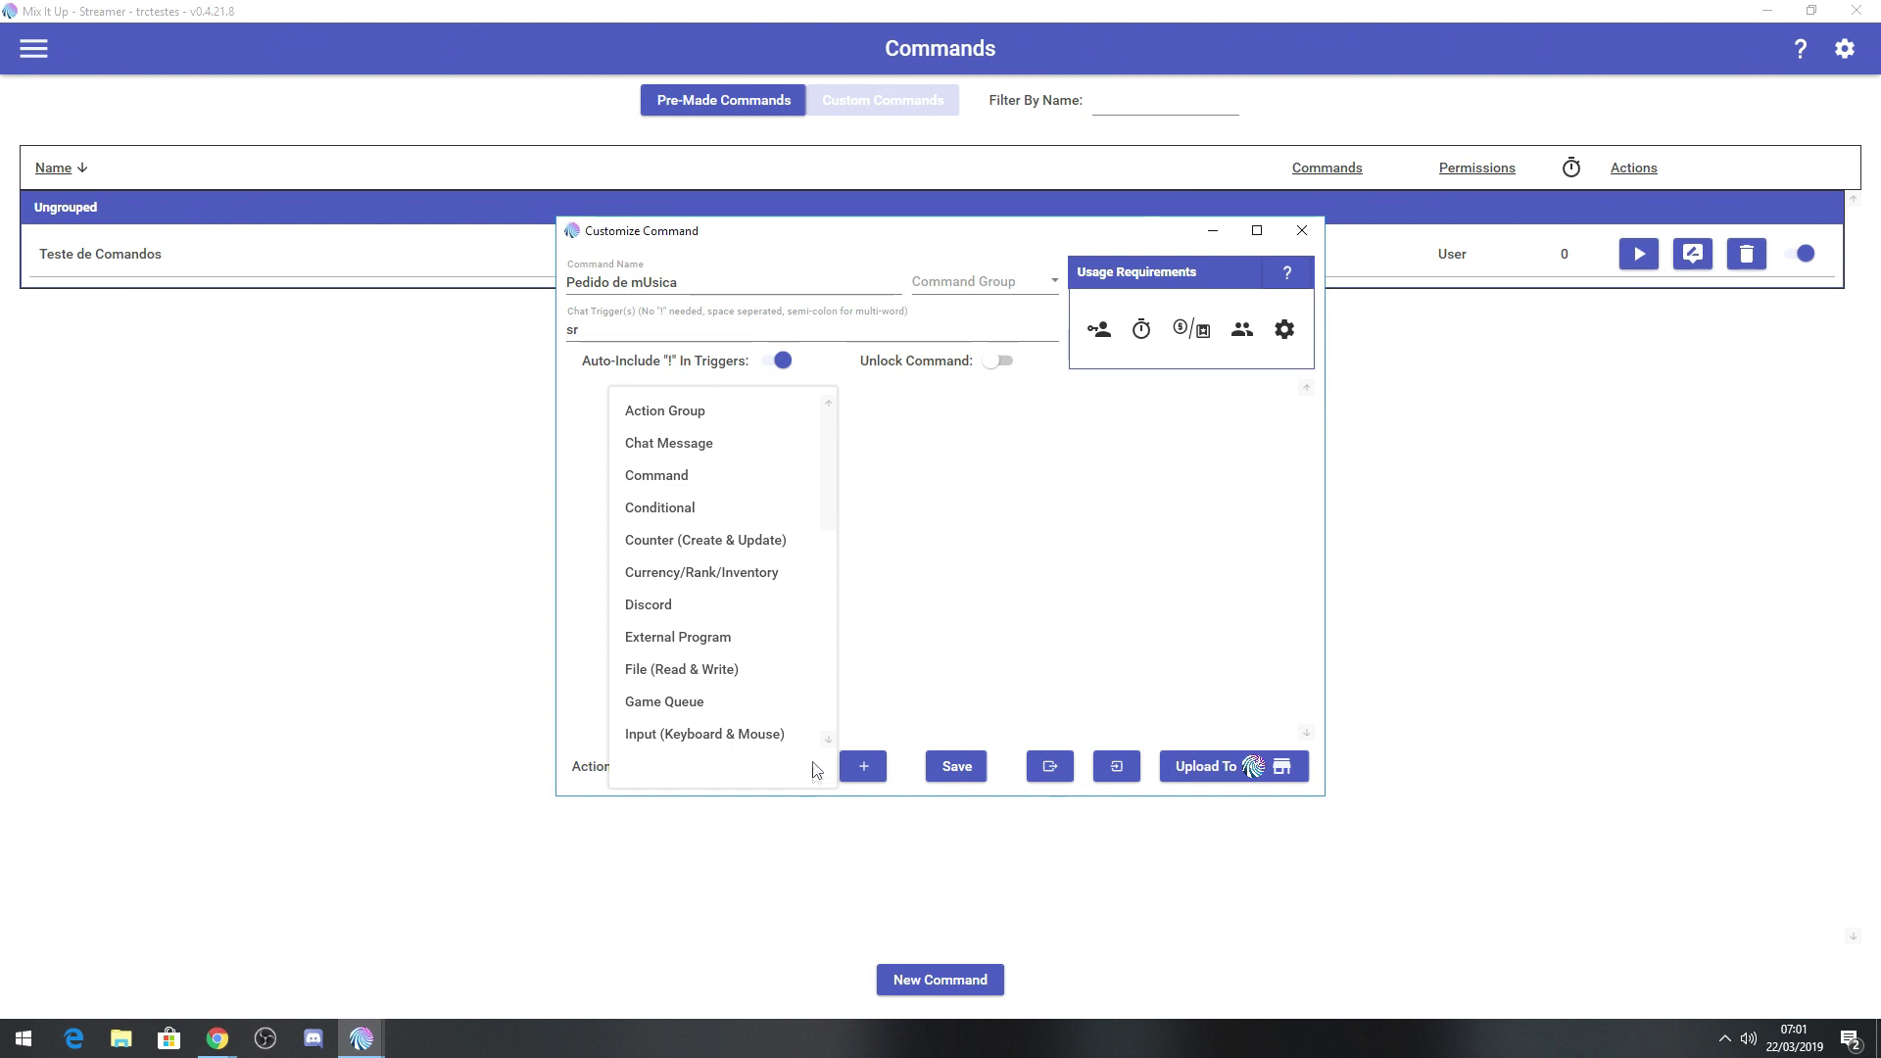
scroll(810, 542, "down", 4)
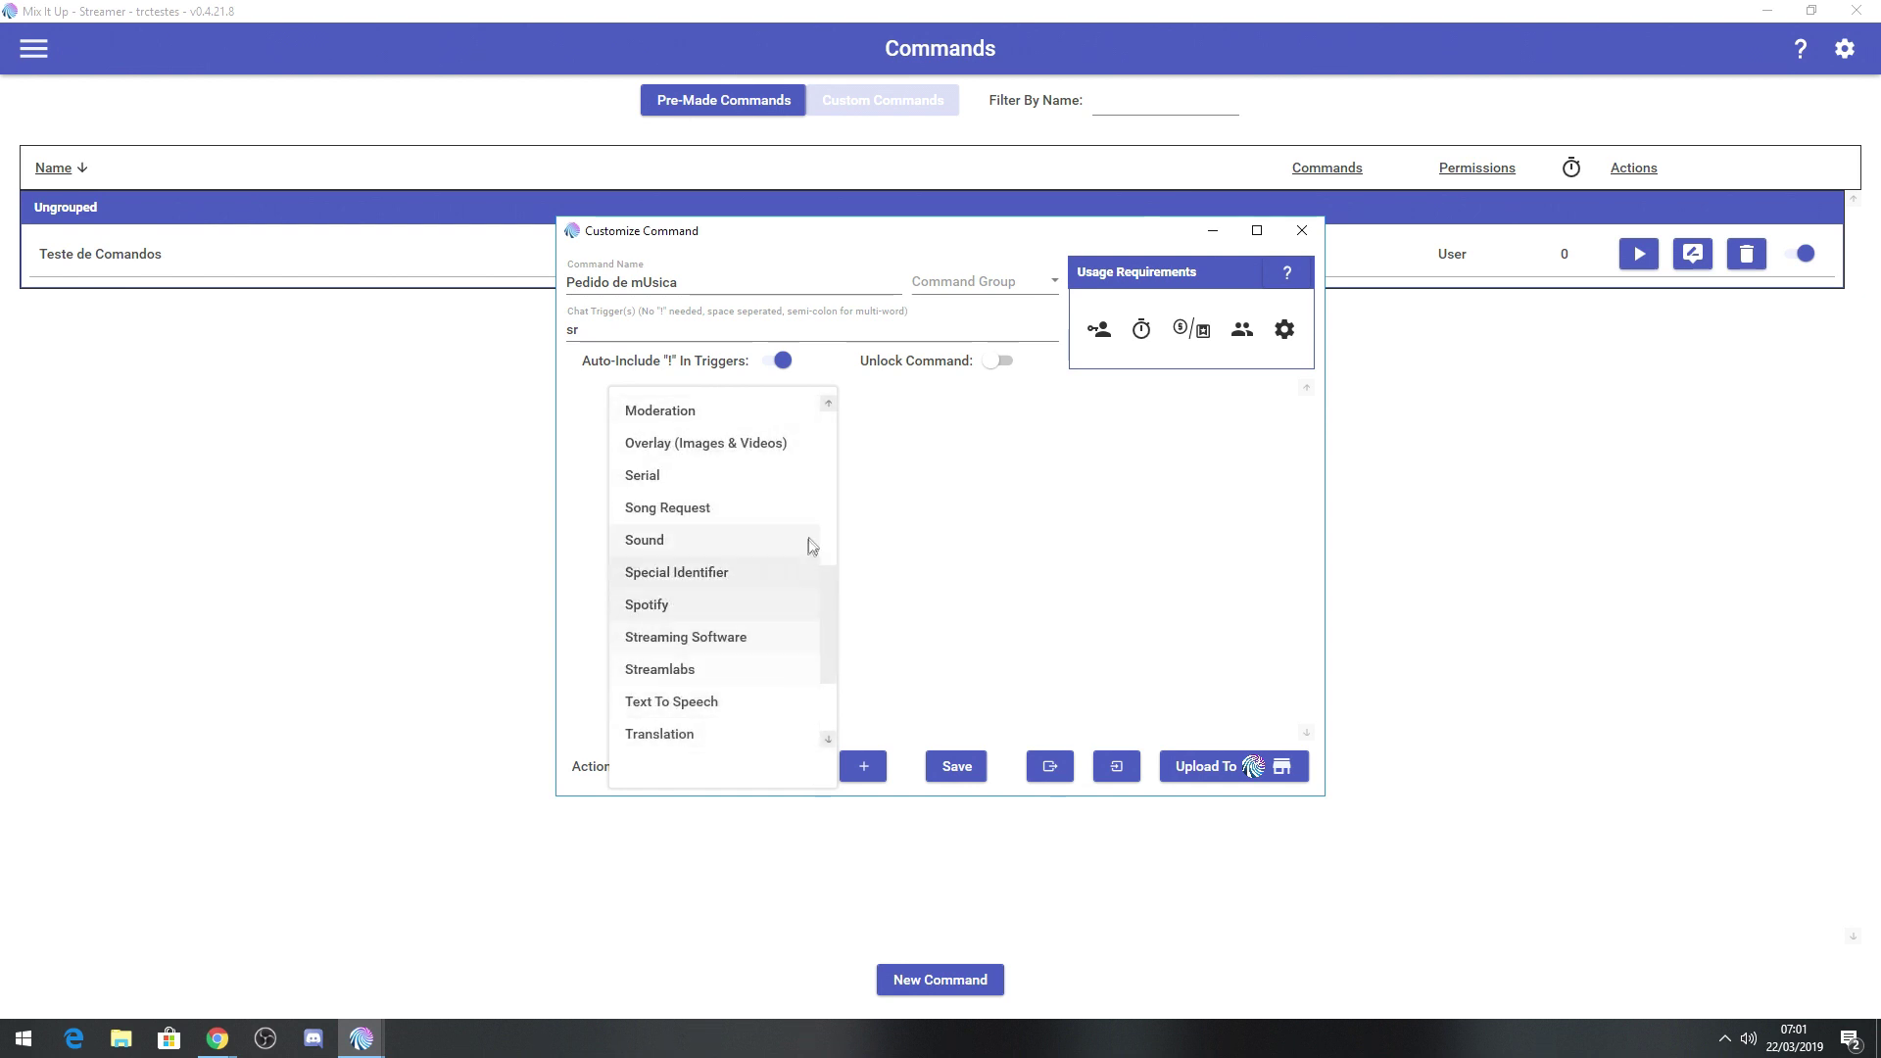
left_click(678, 509)
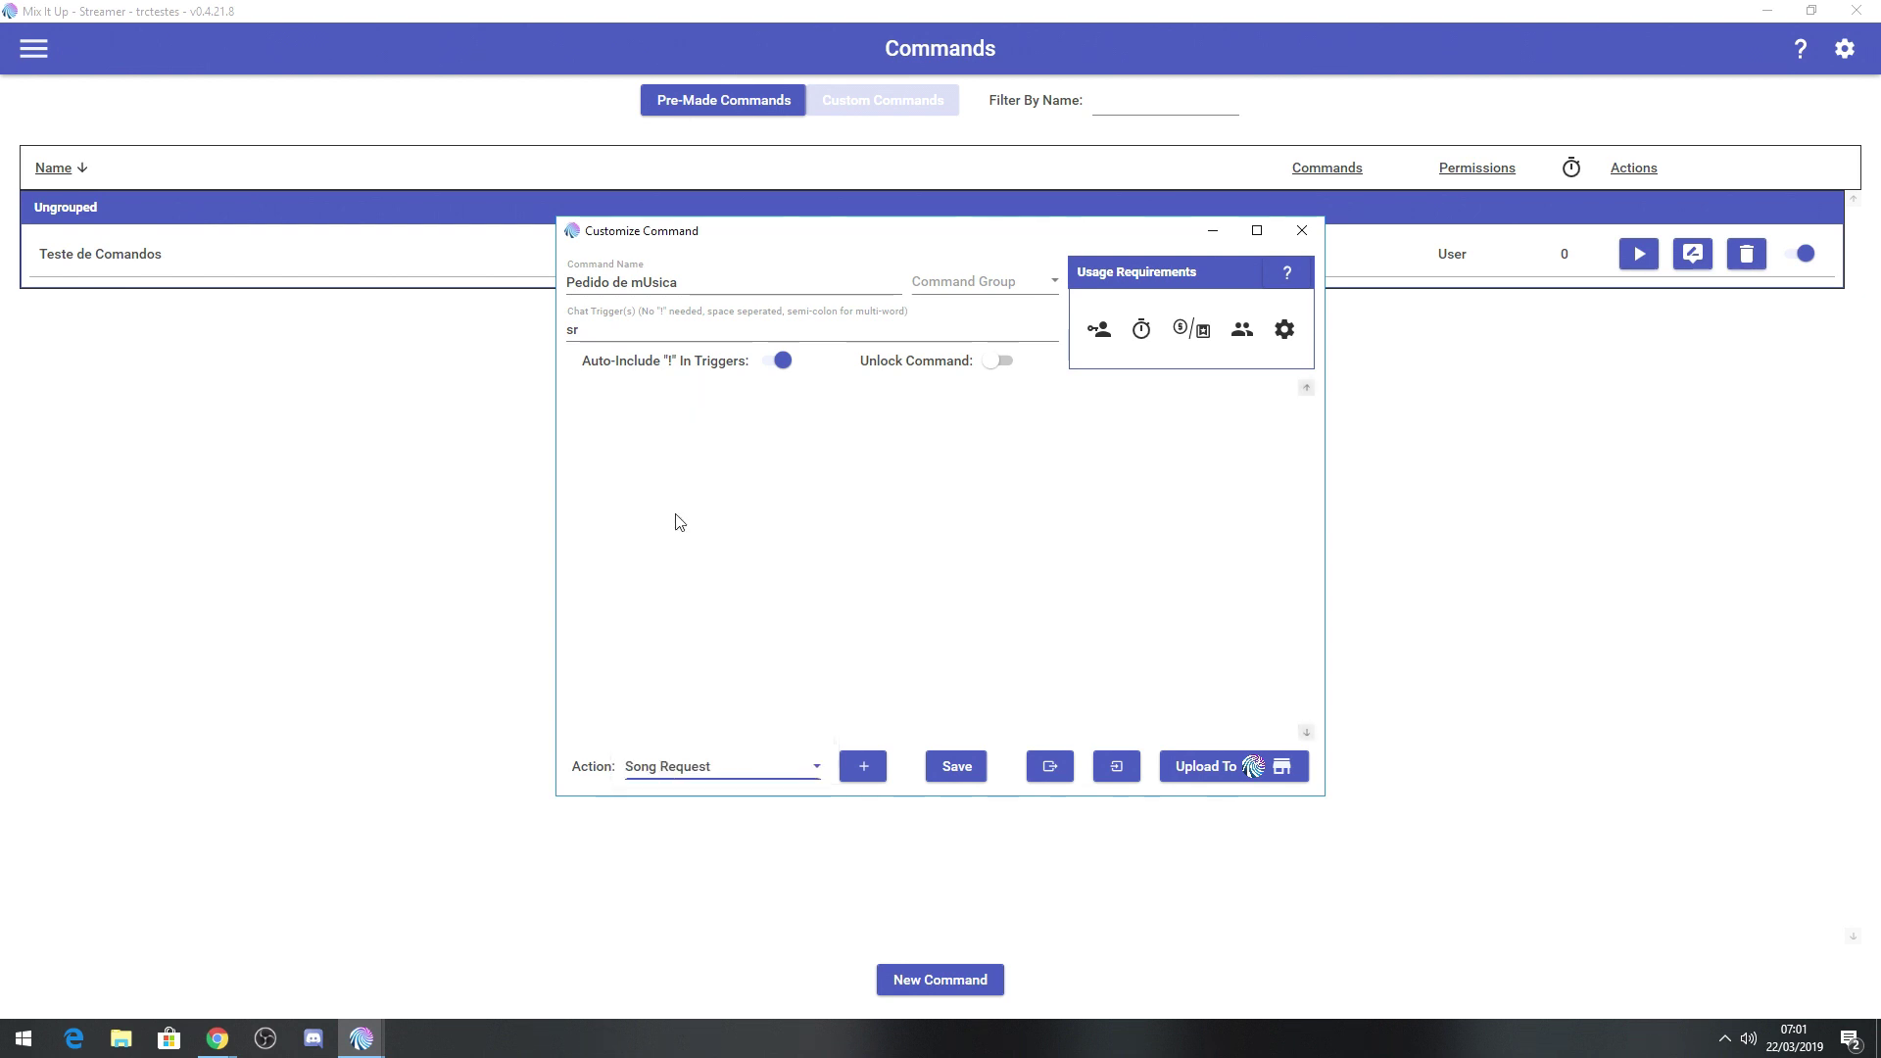
left_click(864, 768)
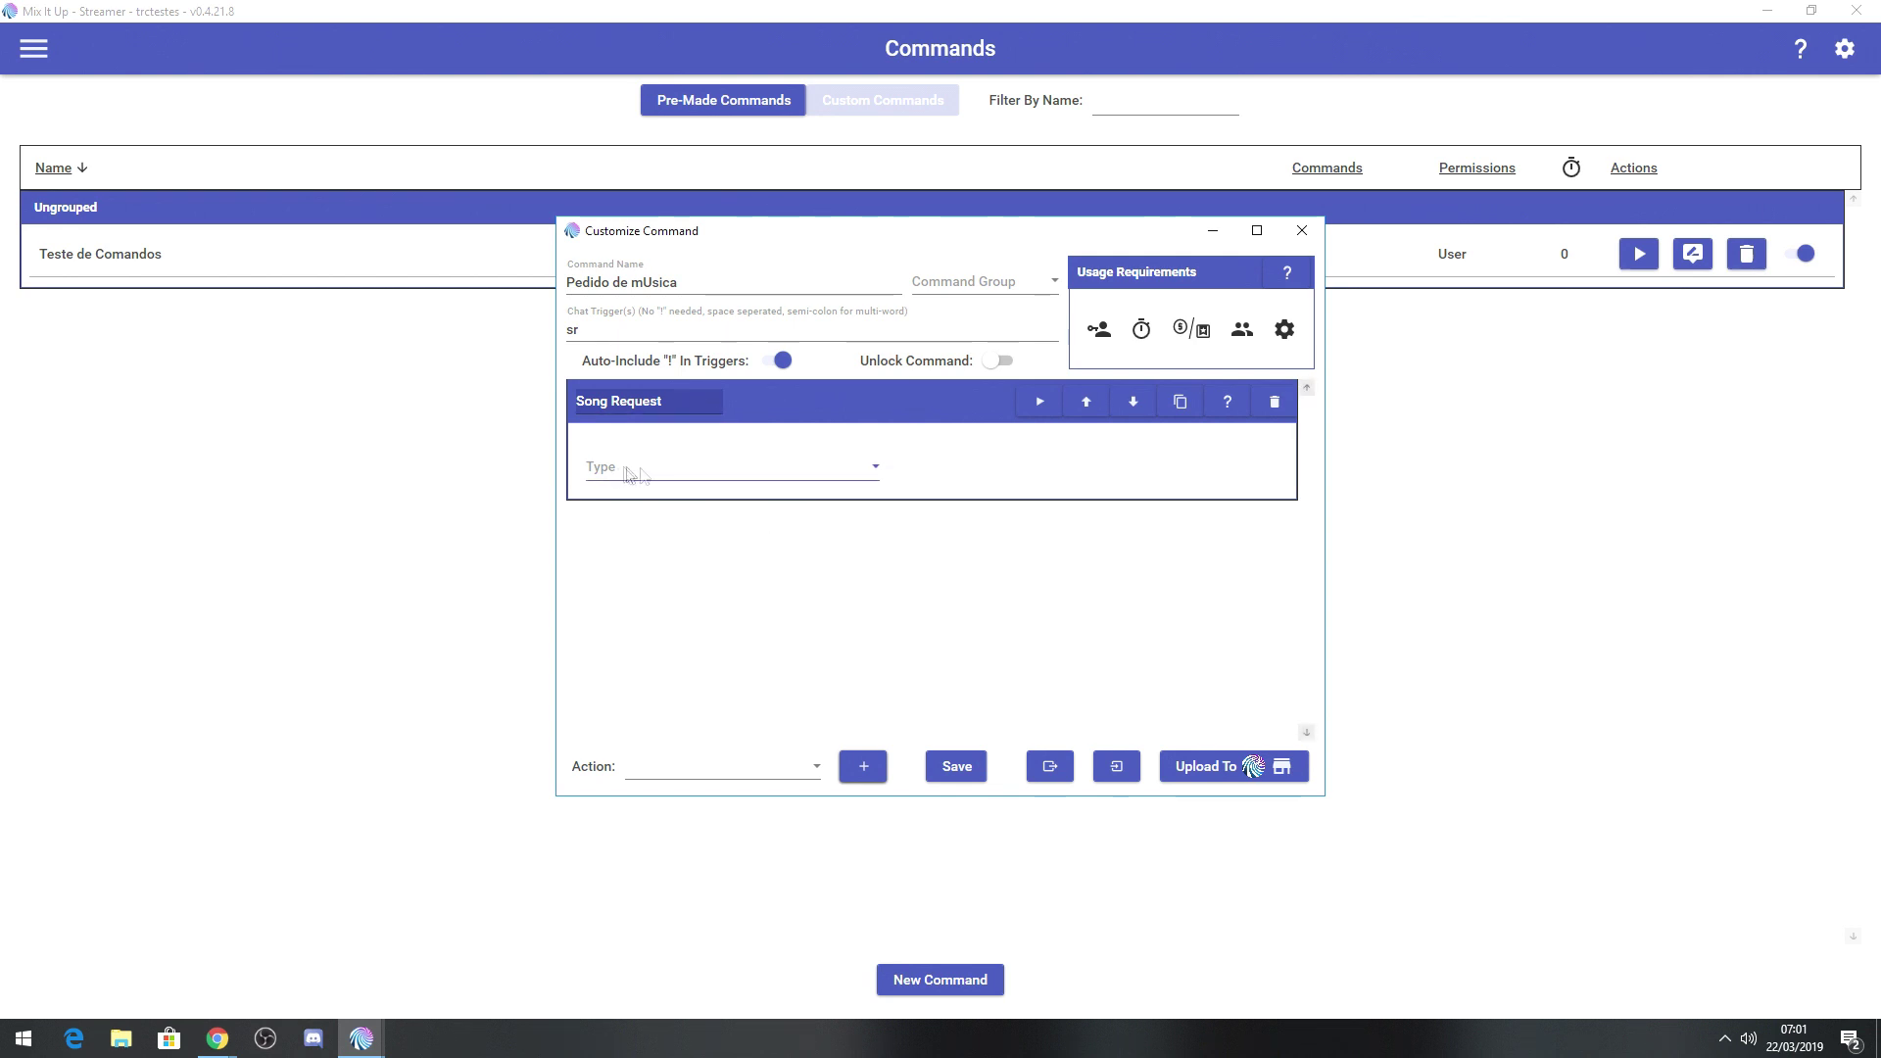
left_click(875, 475)
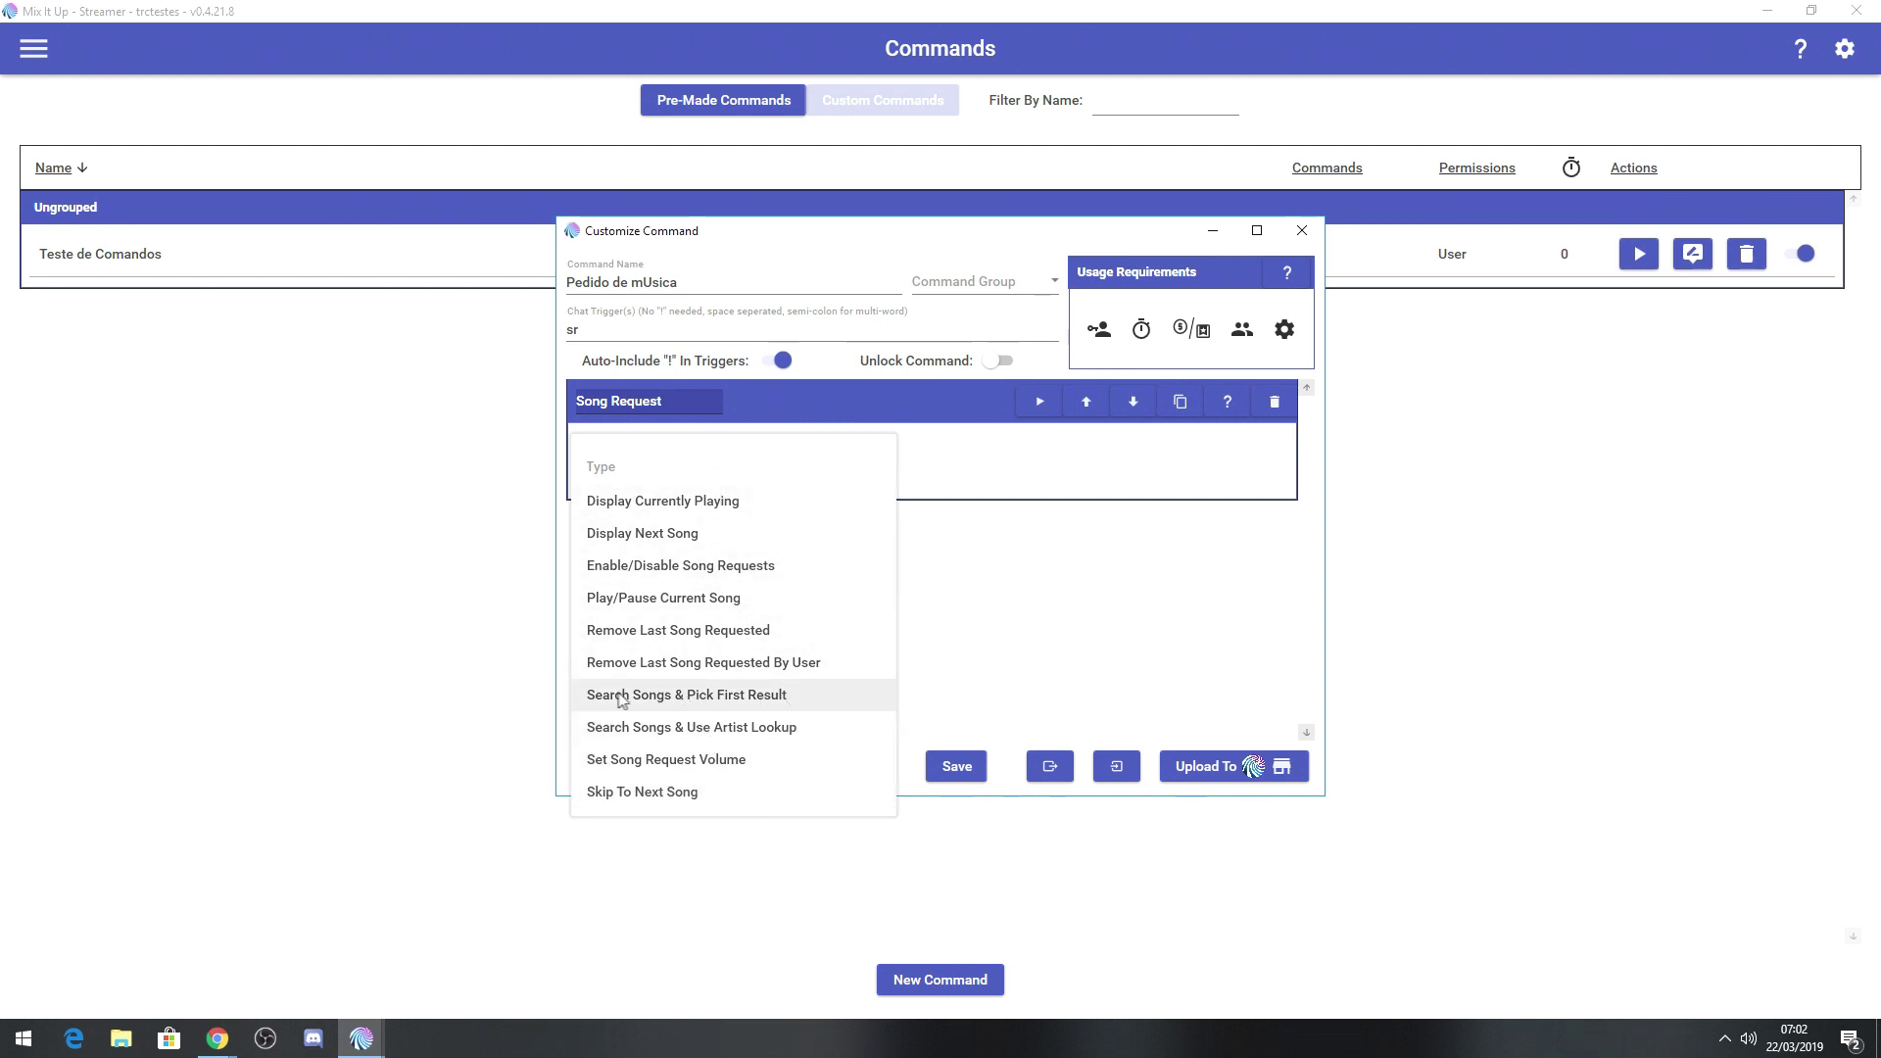
left_click(719, 700)
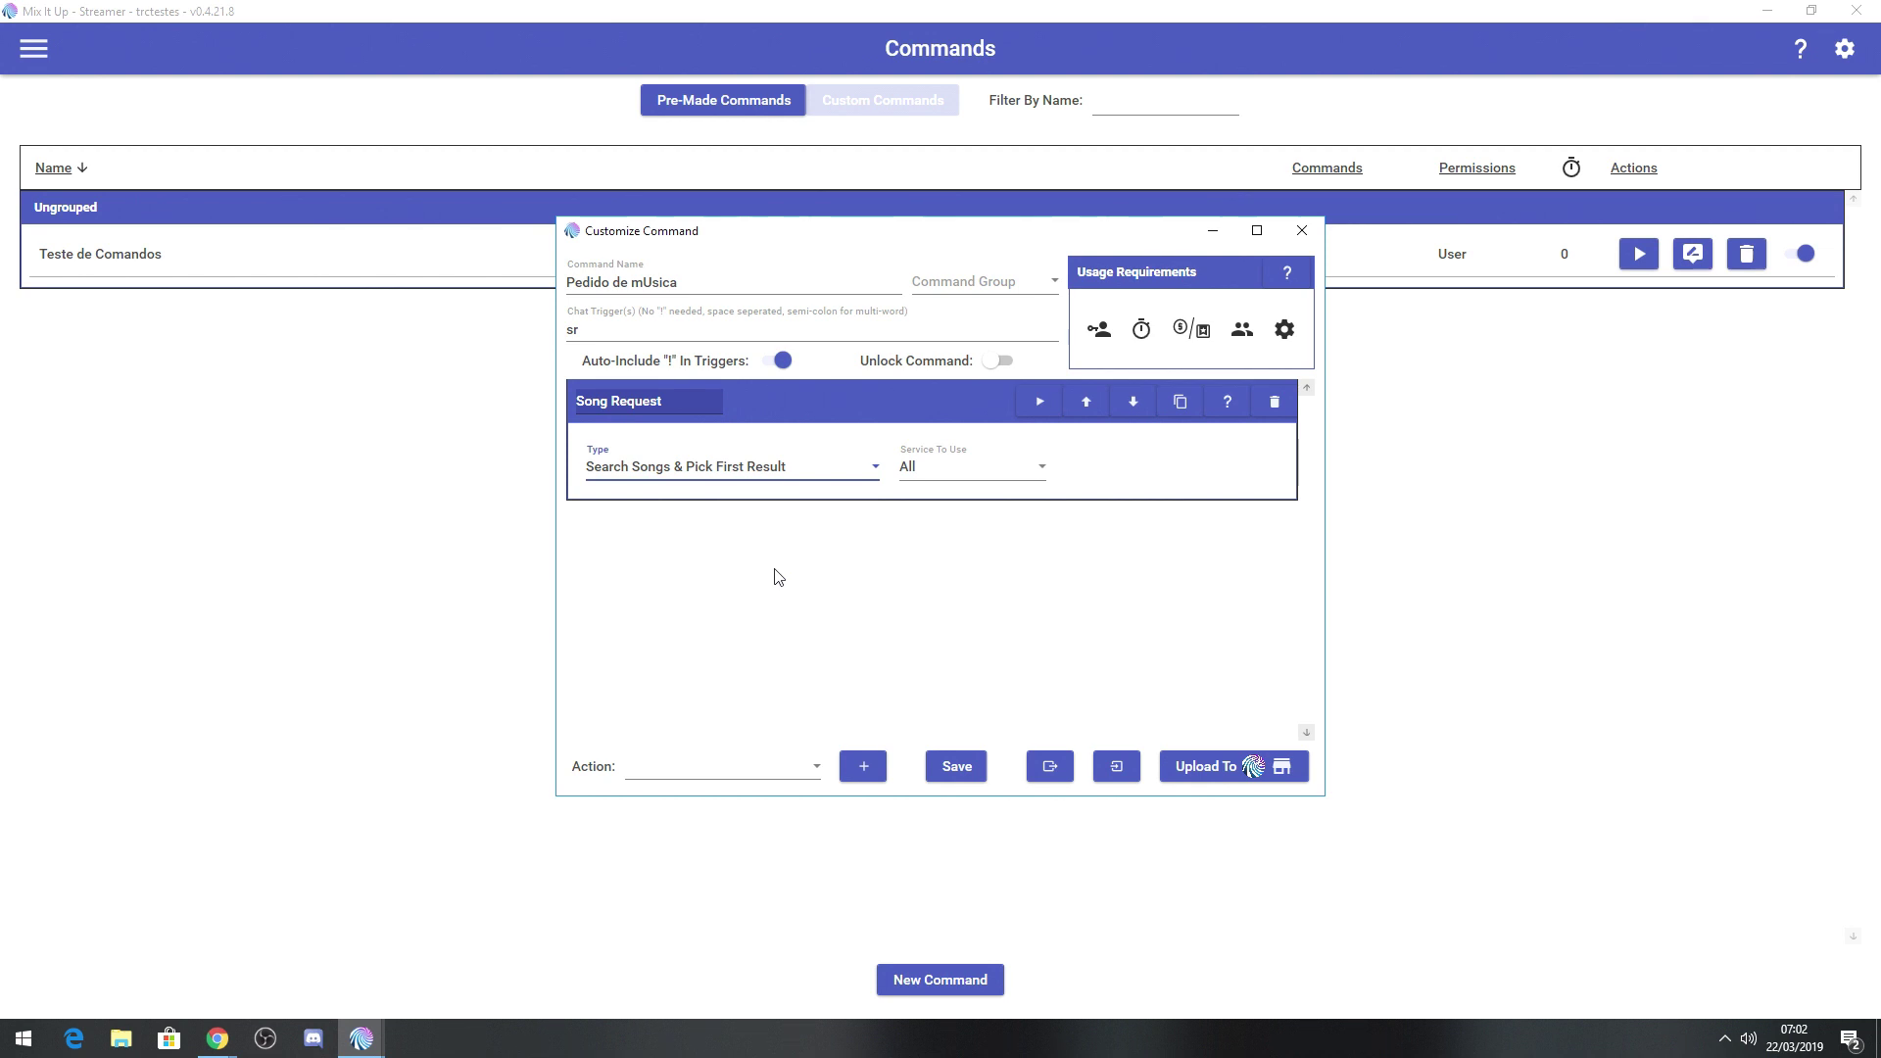
left_click(875, 467)
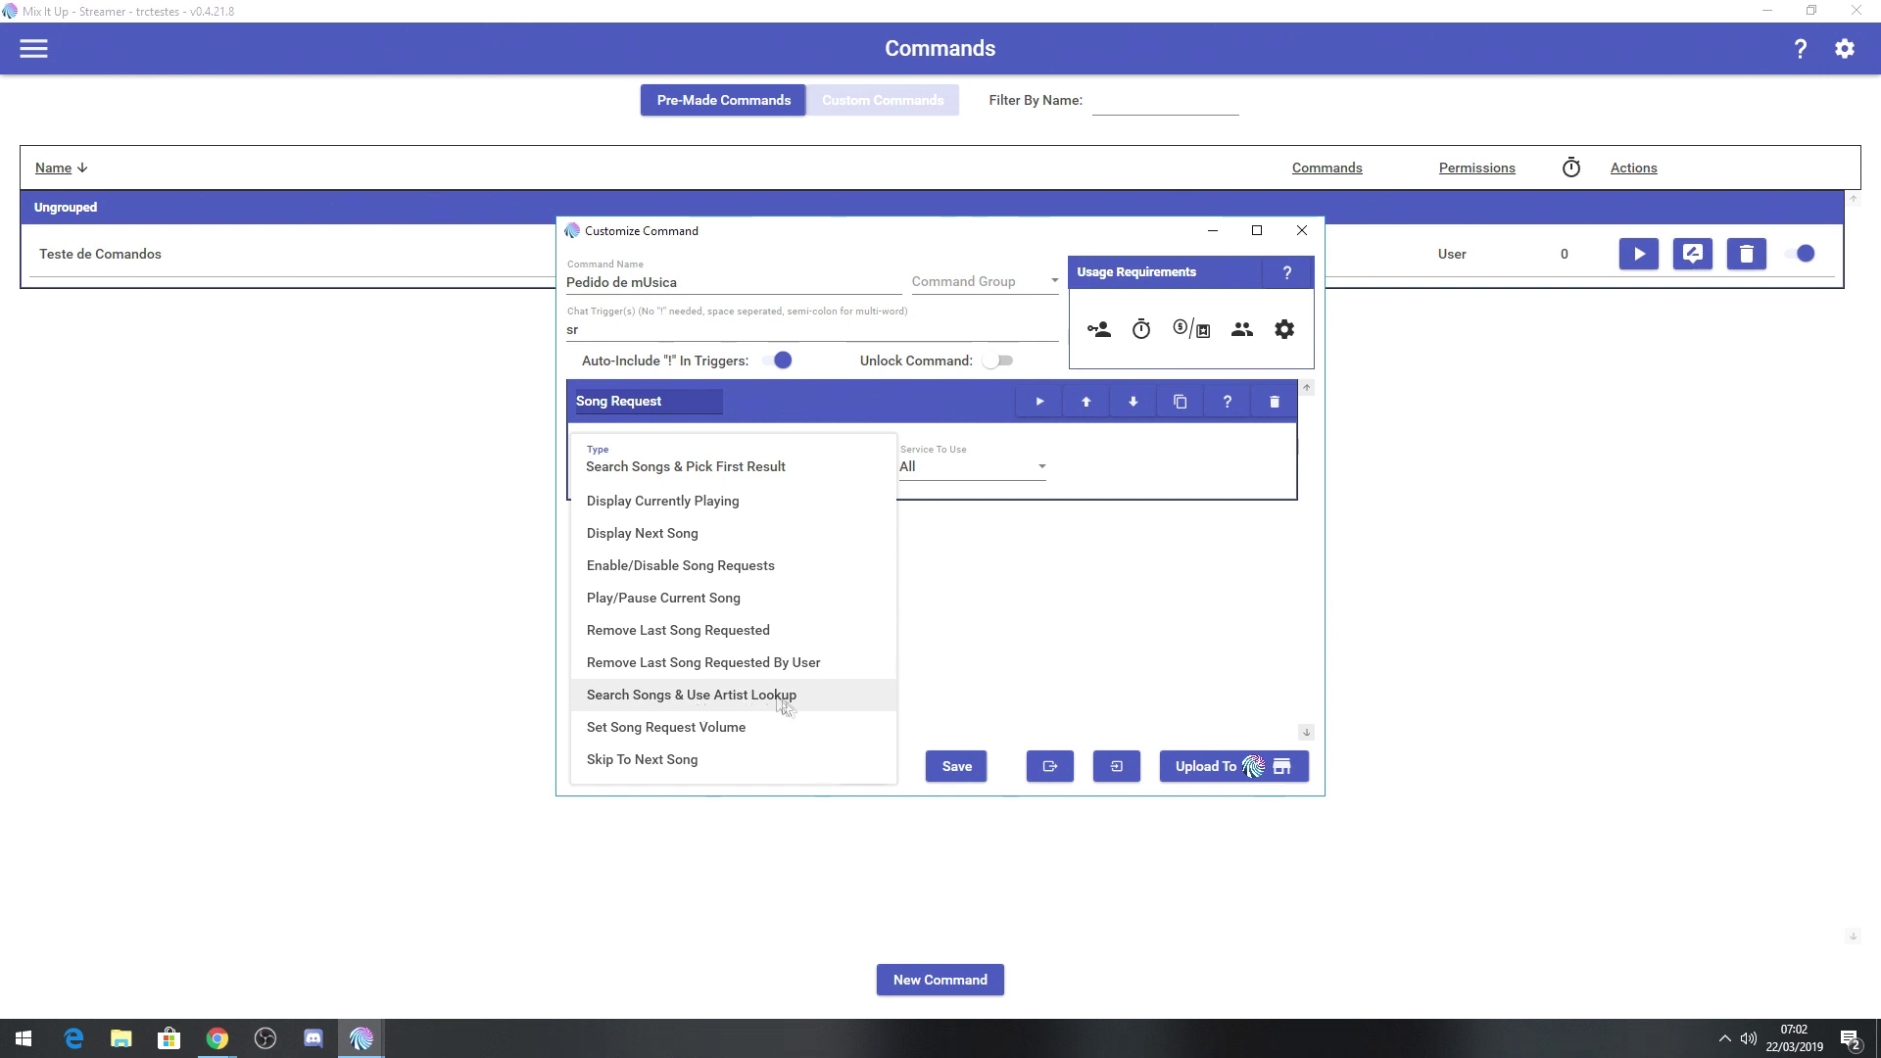
left_click(1071, 678)
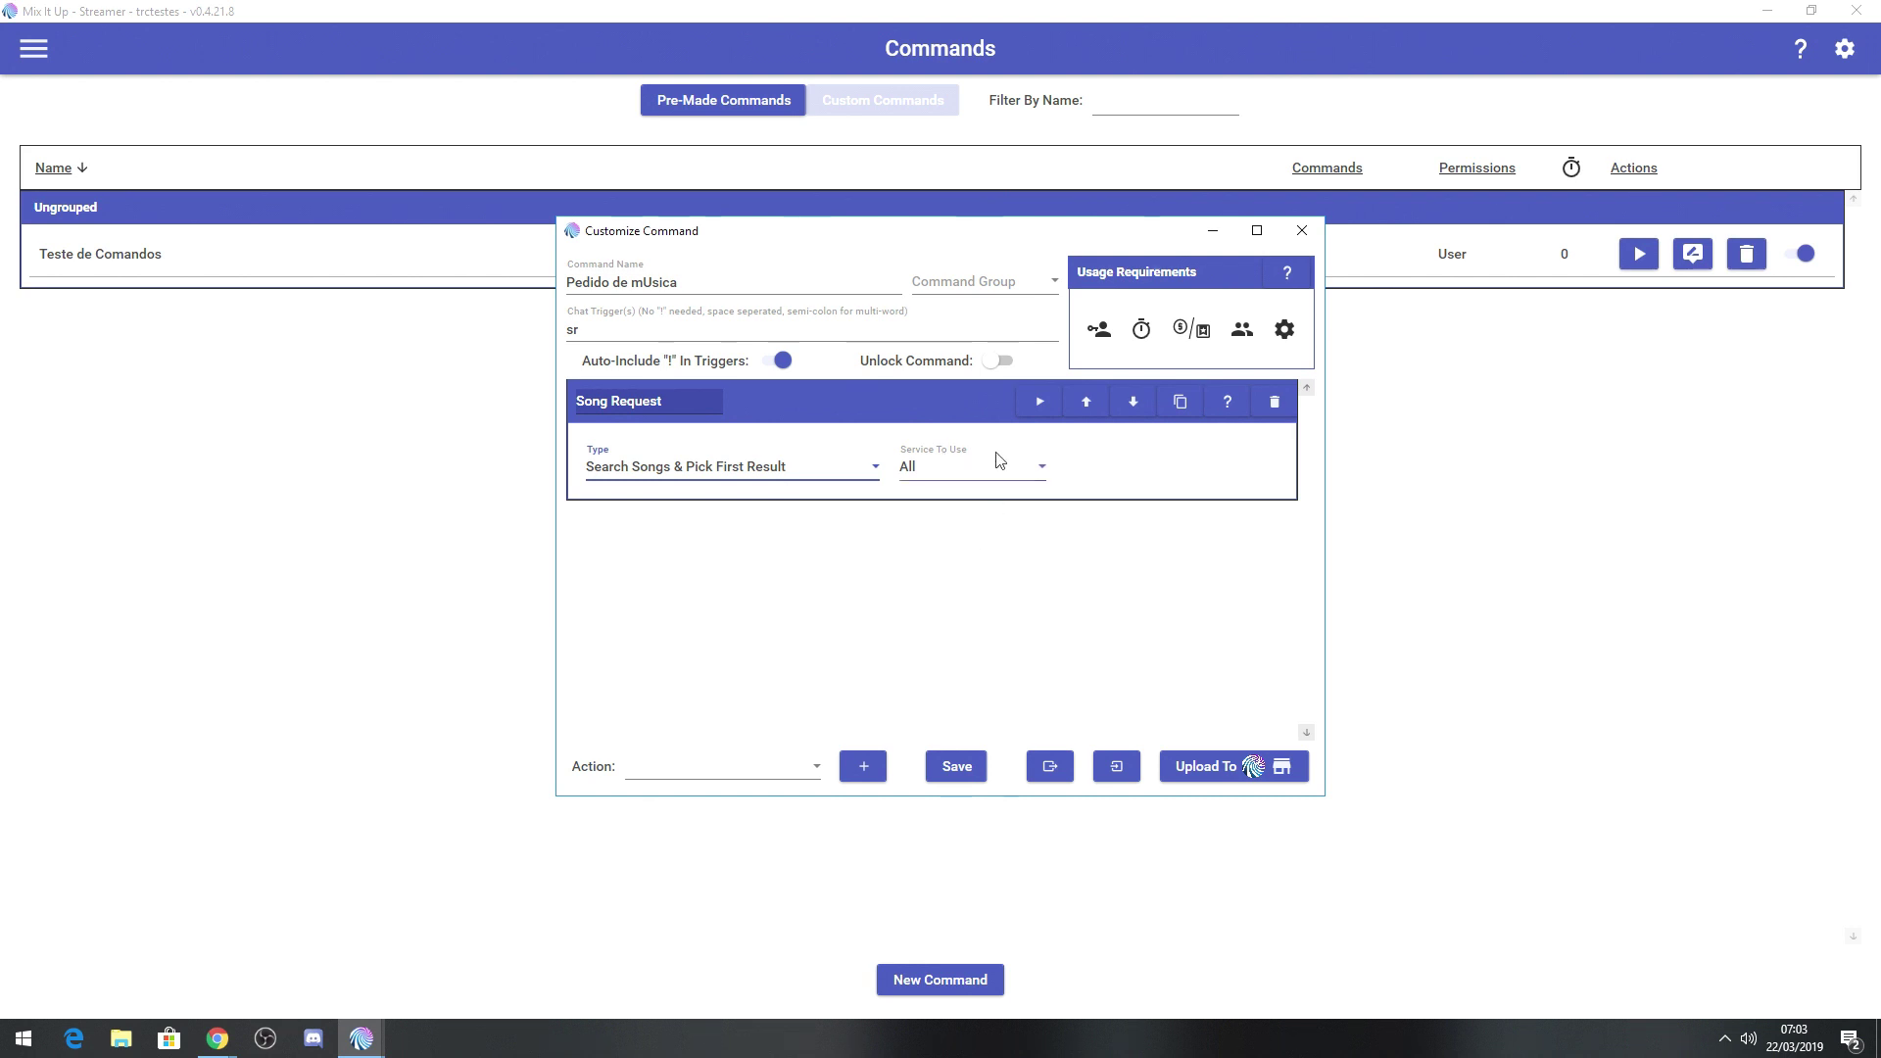
Step: Try YouTube and Spotify as the Song Request action's service to use, and return it to All
left_click(1045, 475)
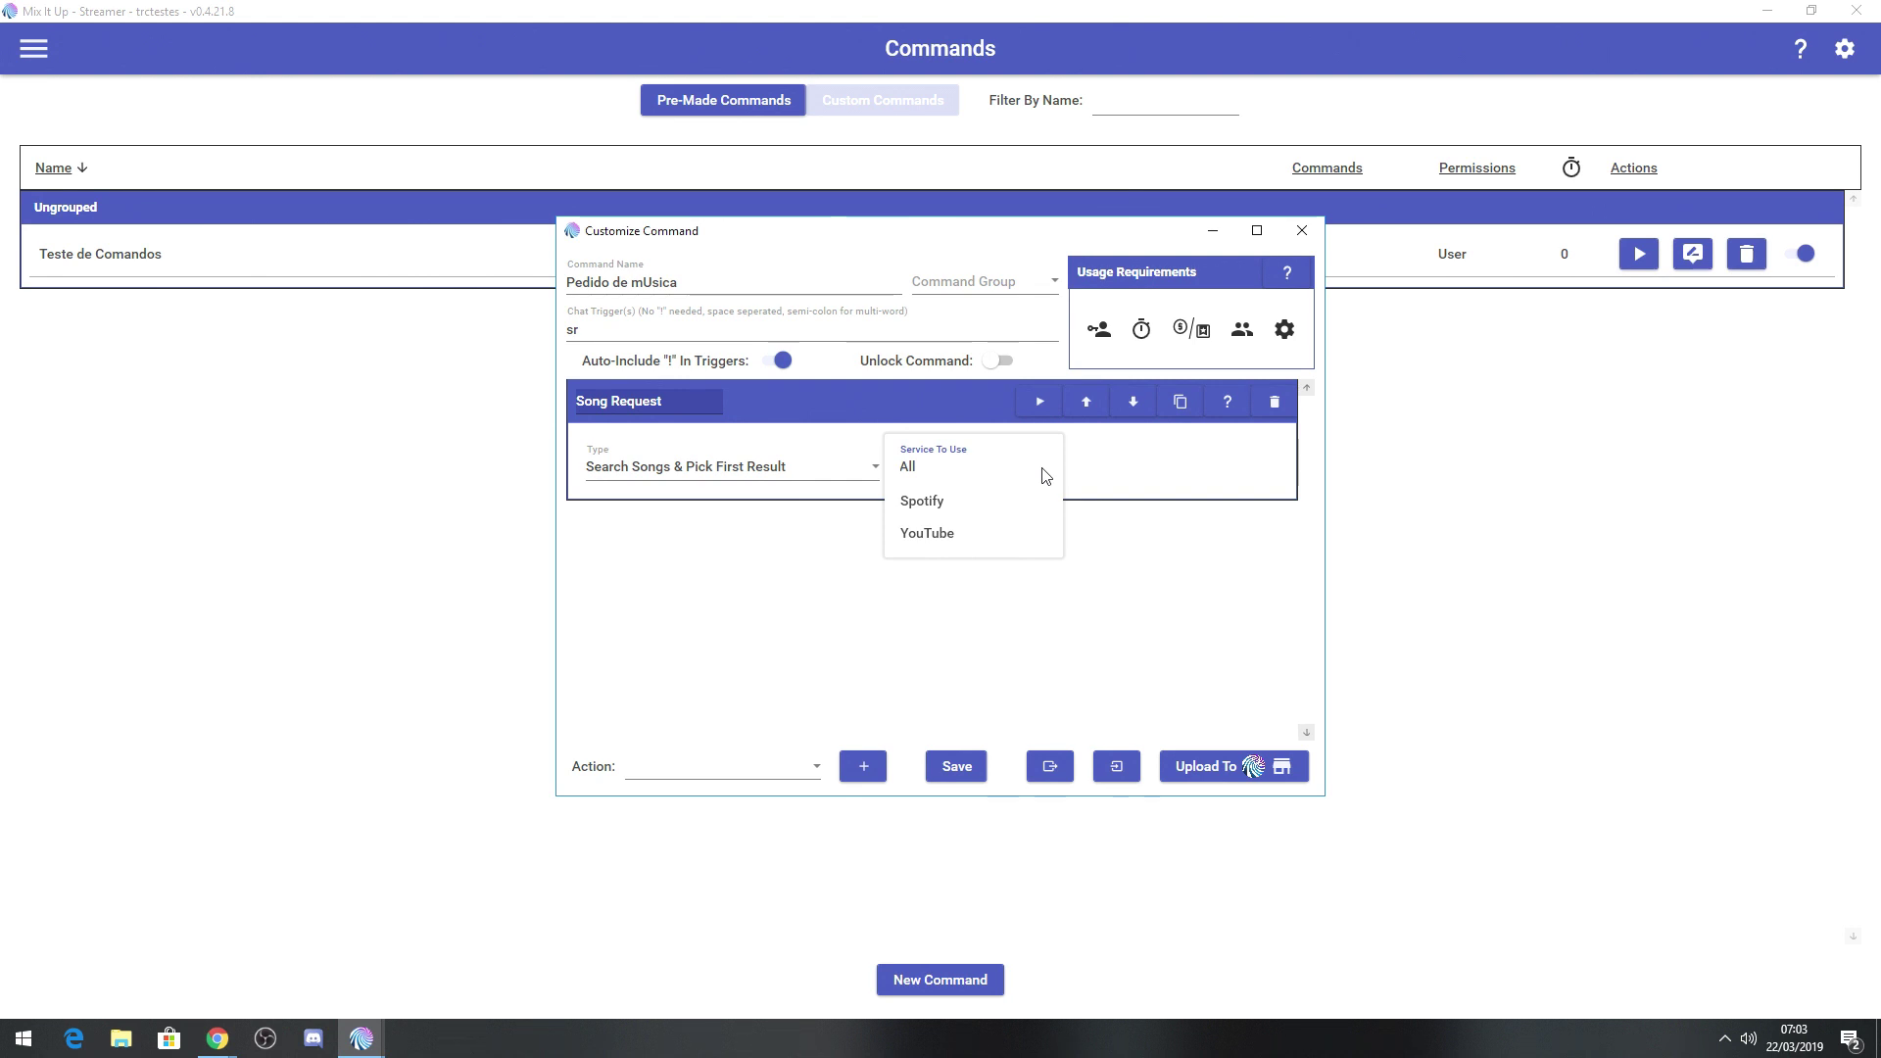
left_click(935, 468)
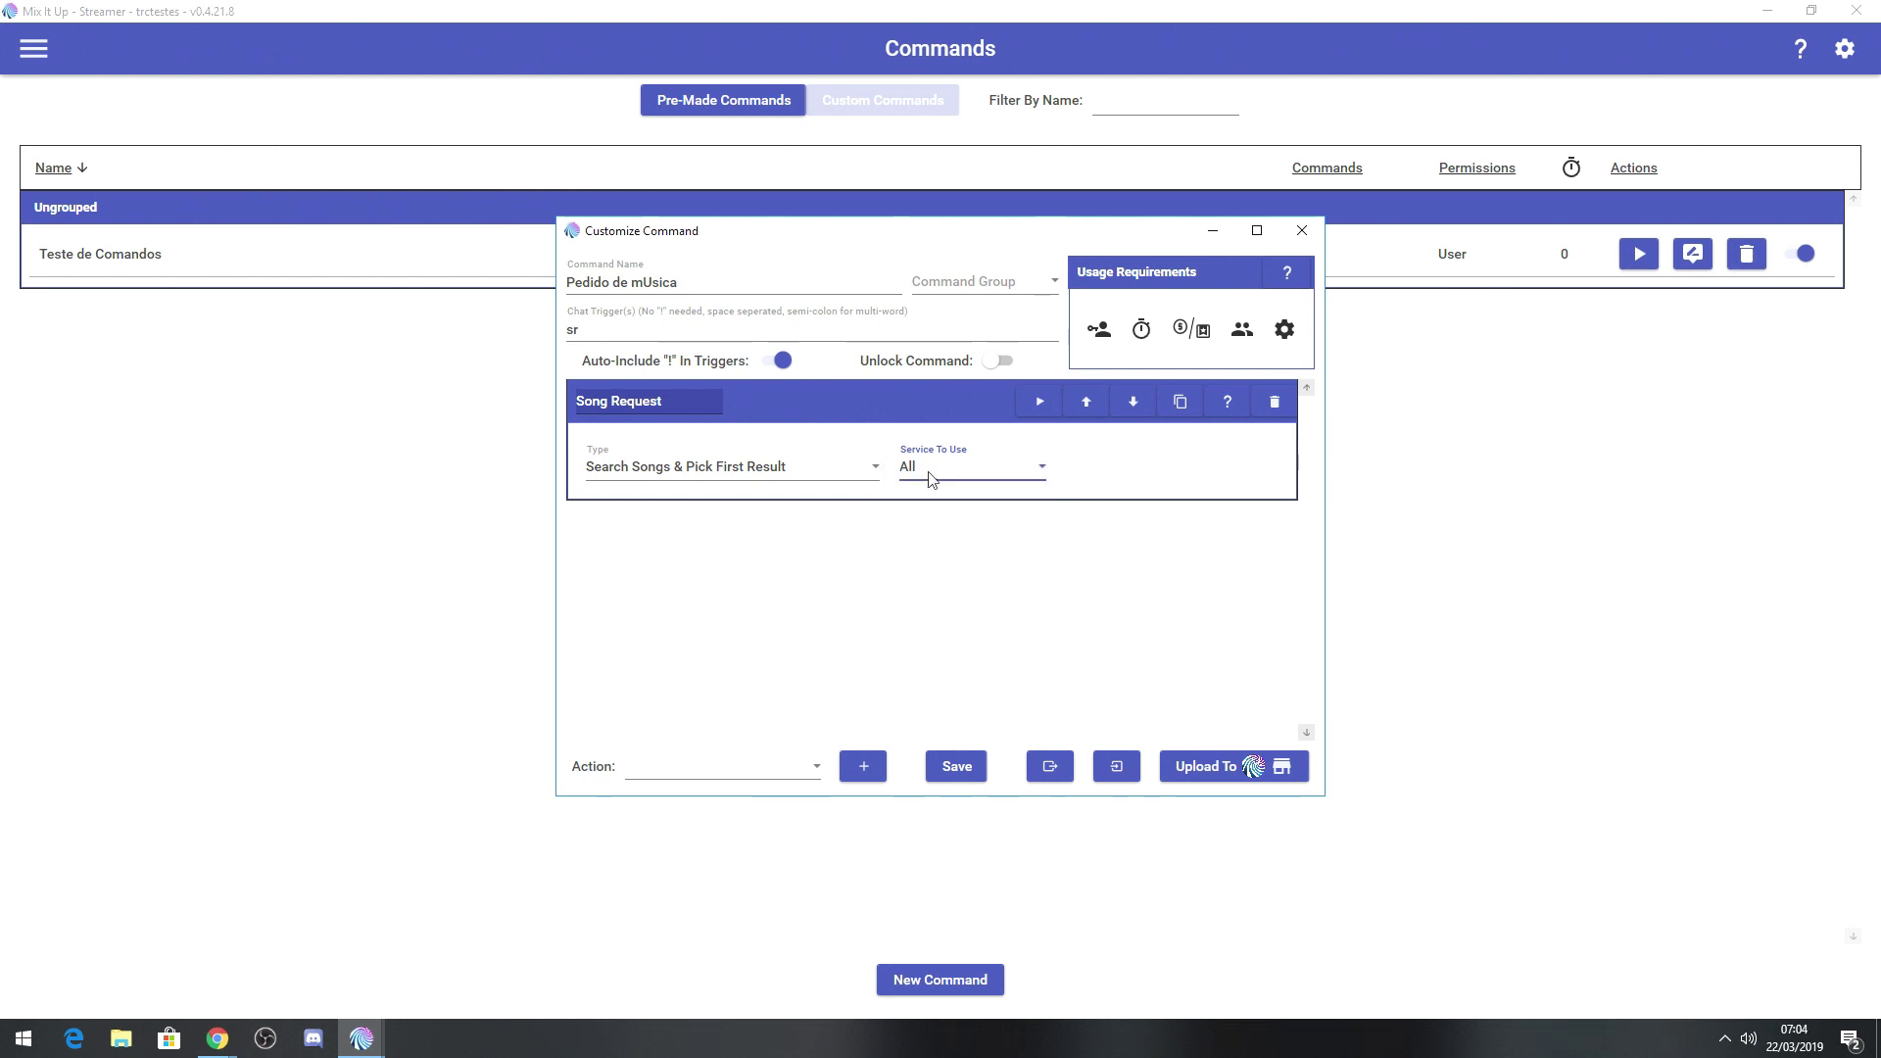
left_click(1043, 476)
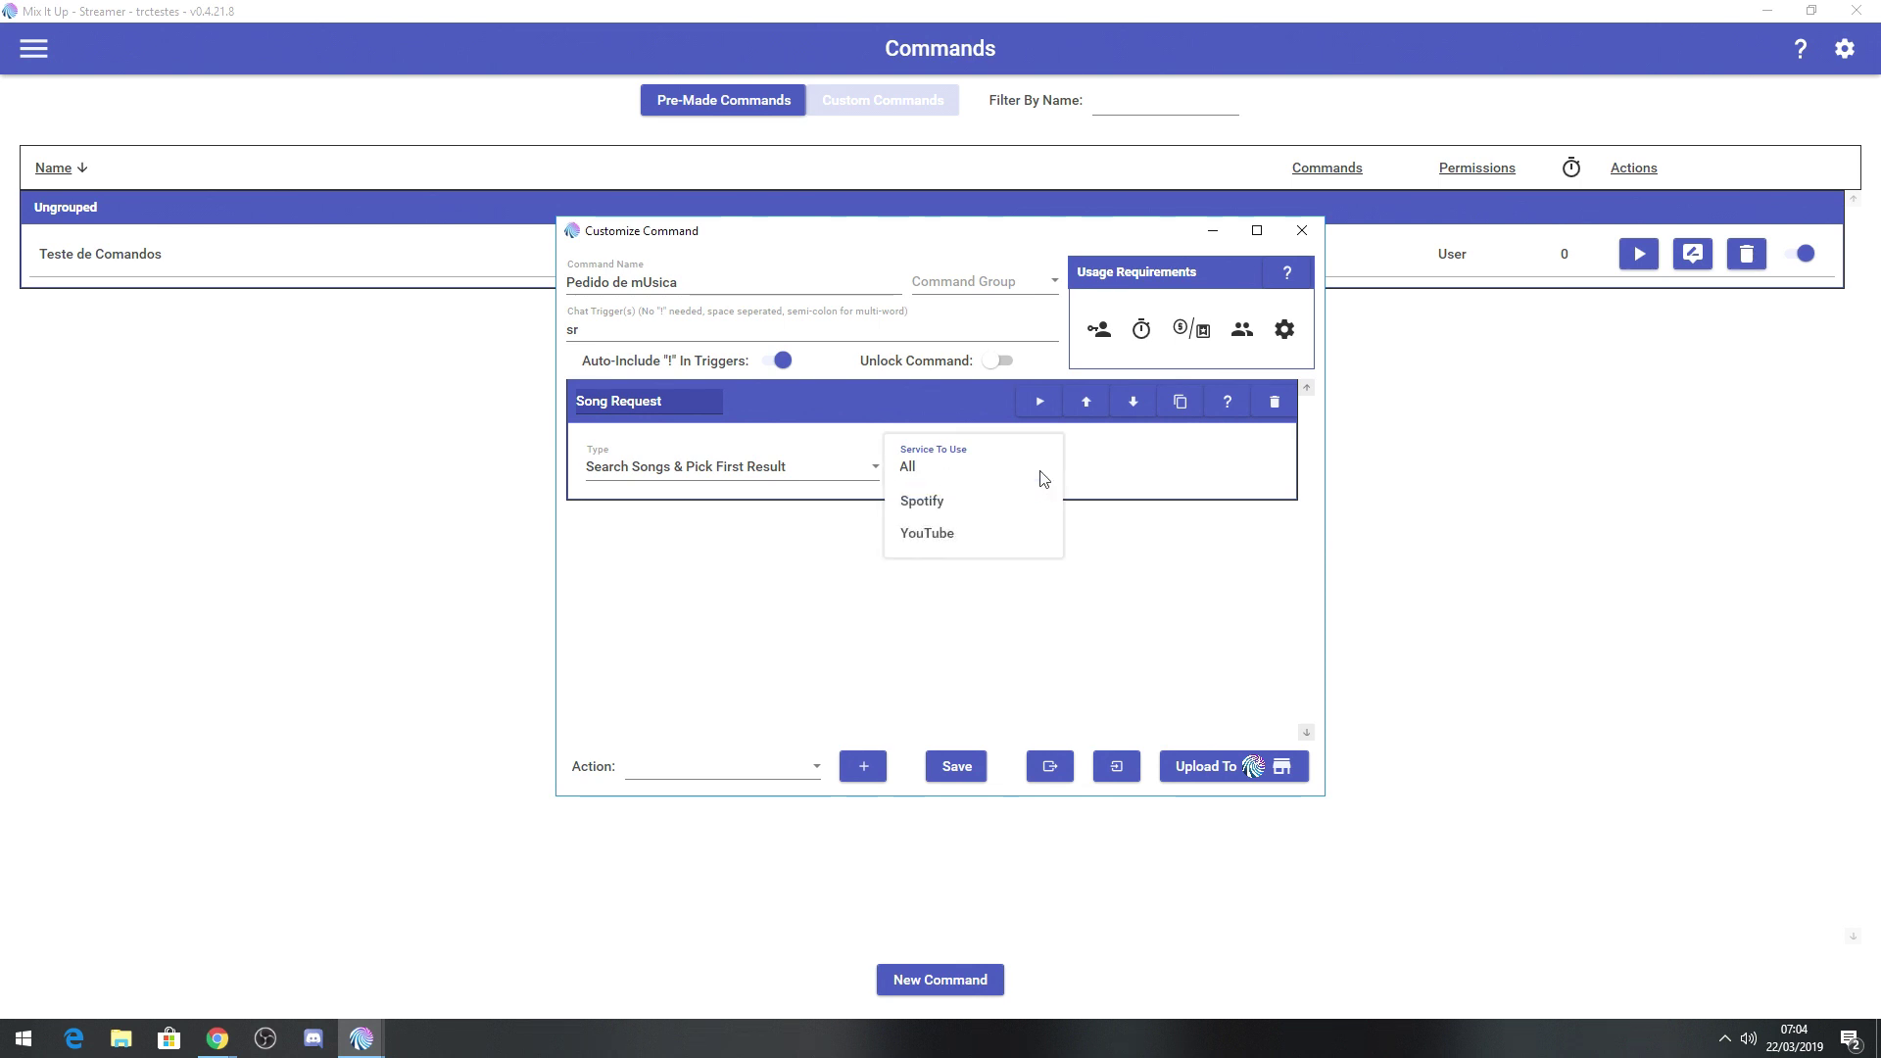
left_click(948, 534)
left_click(1001, 471)
left_click(961, 532)
left_click(1042, 474)
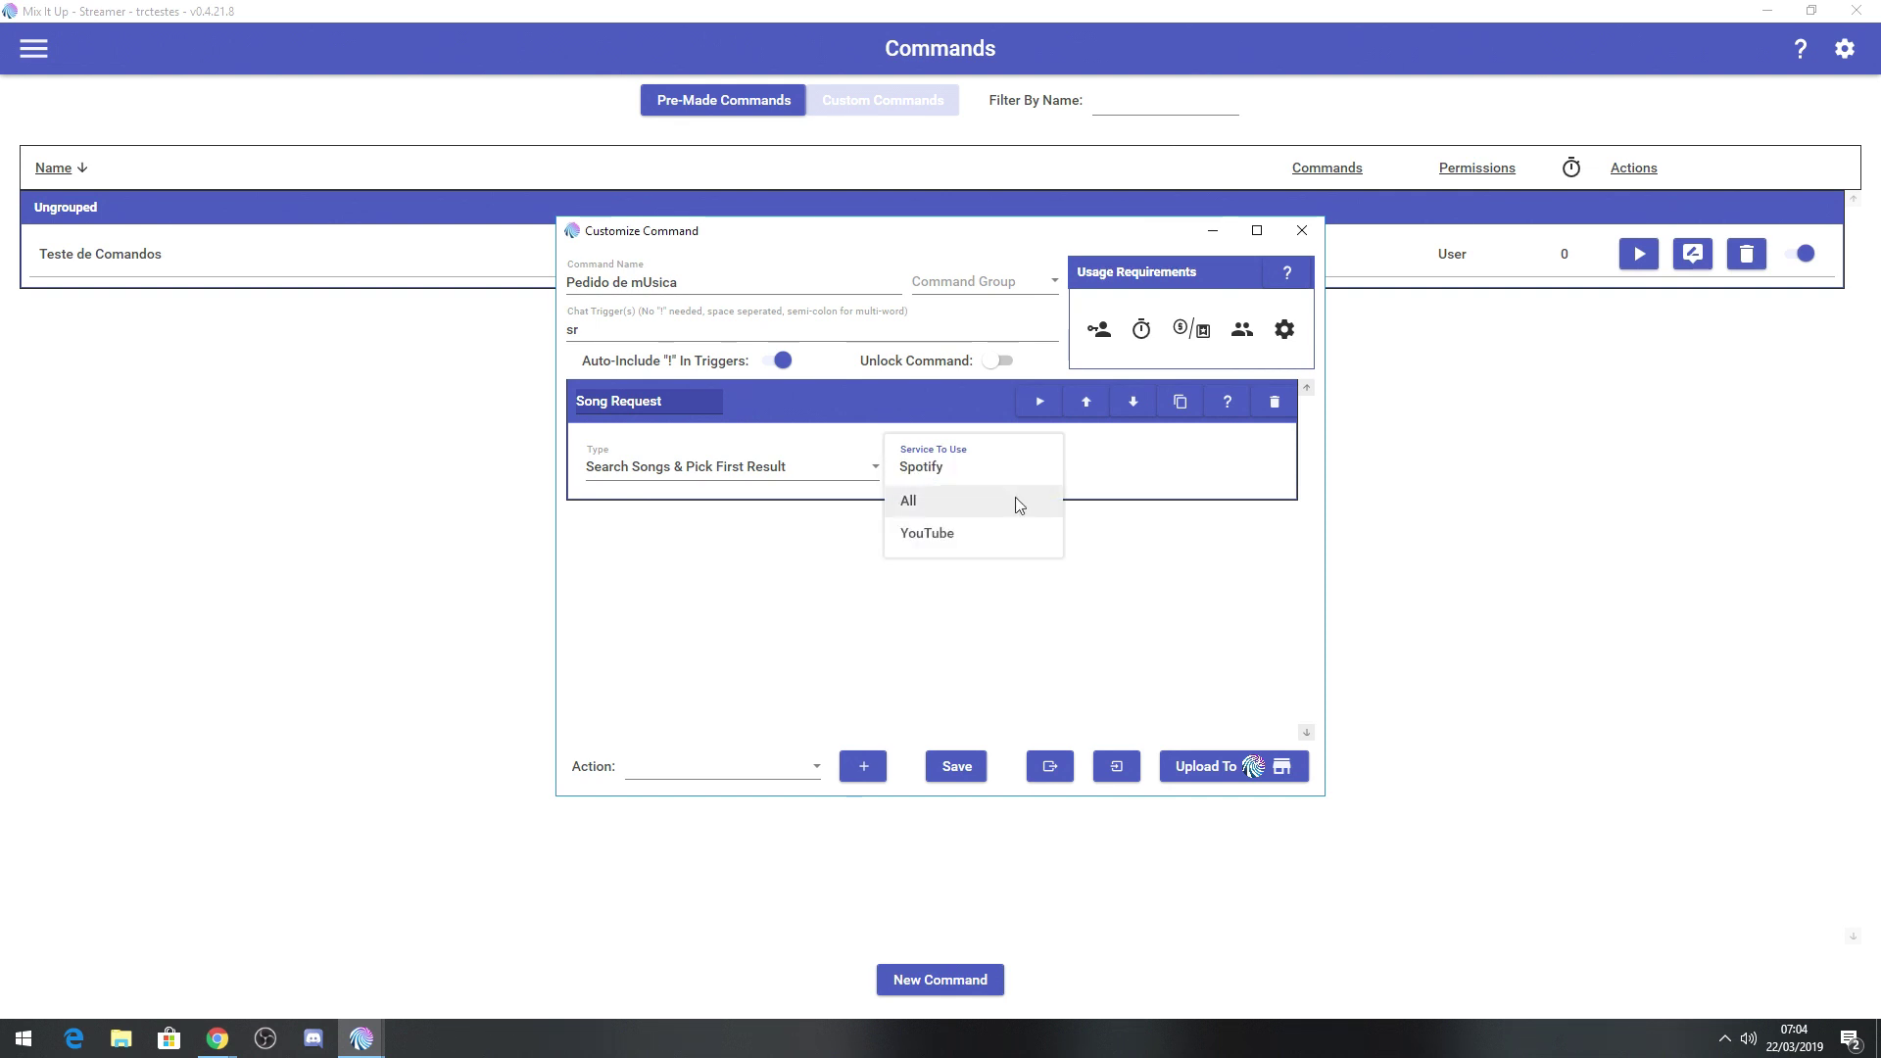
left_click(1016, 499)
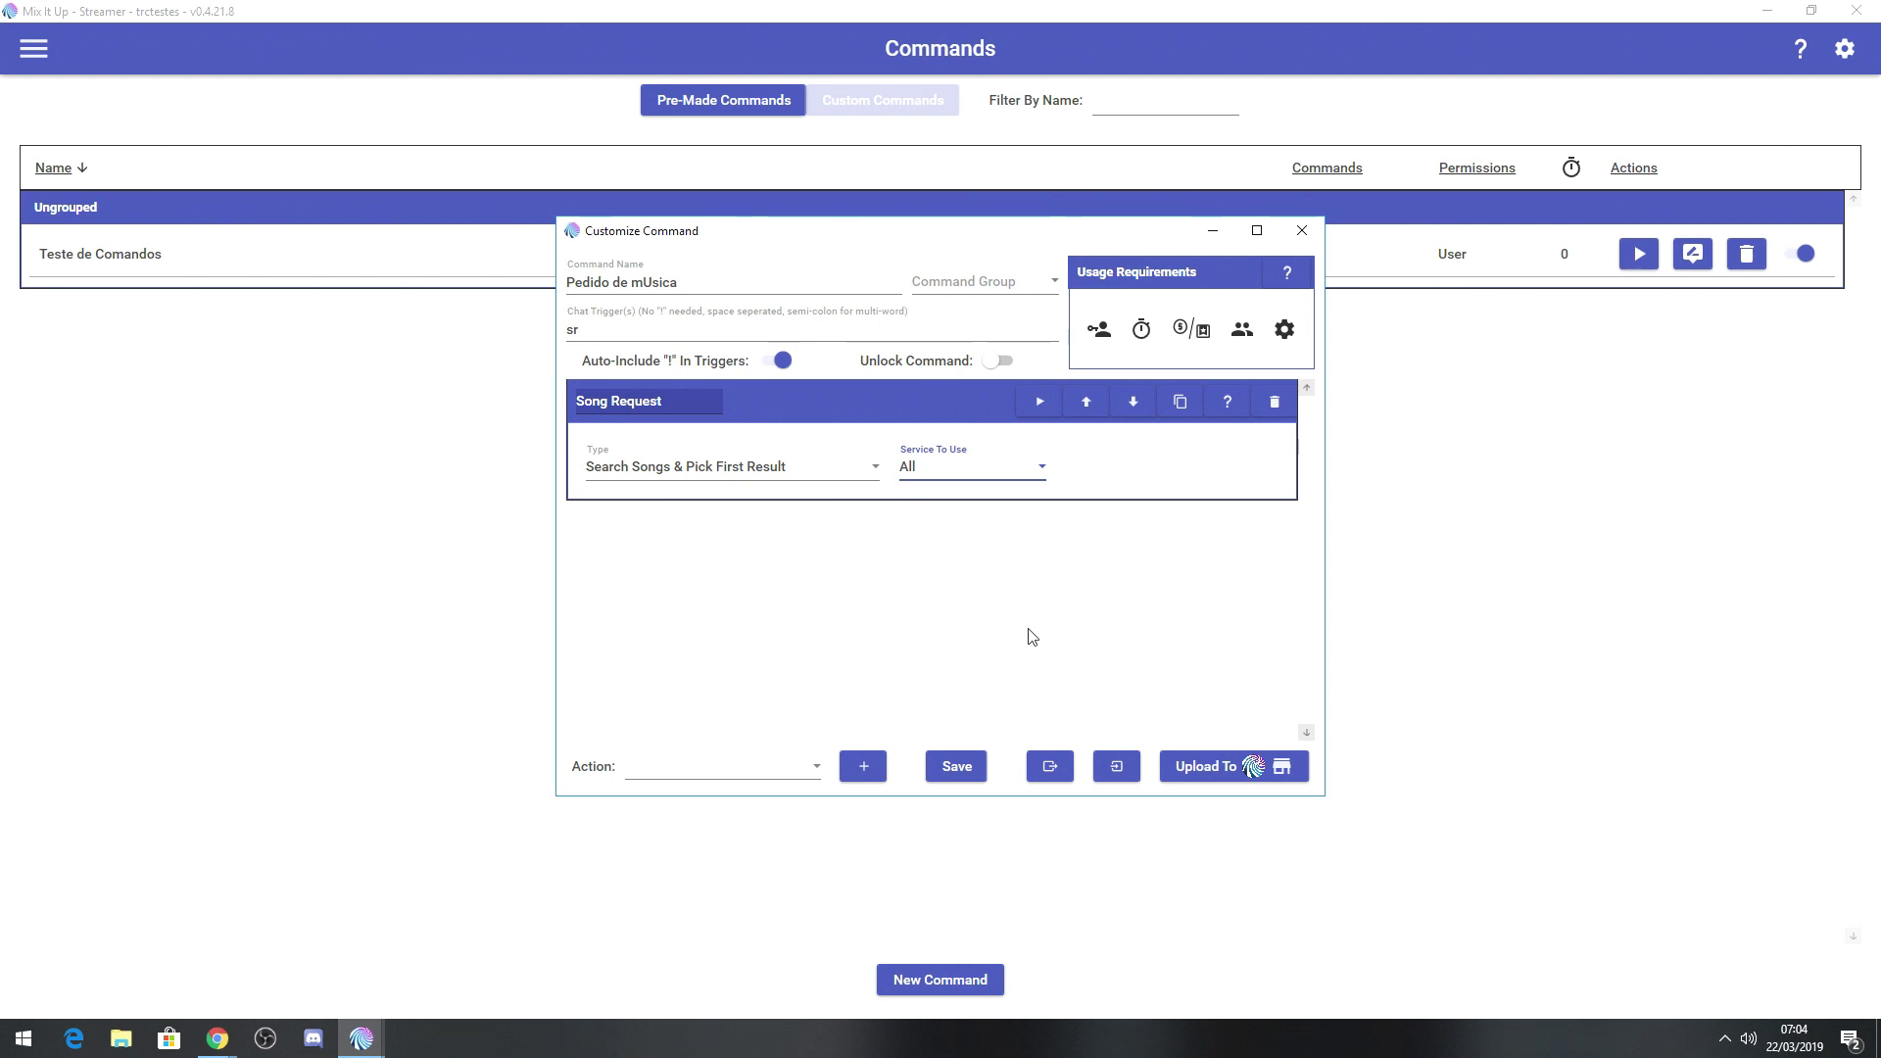
left_click(1040, 469)
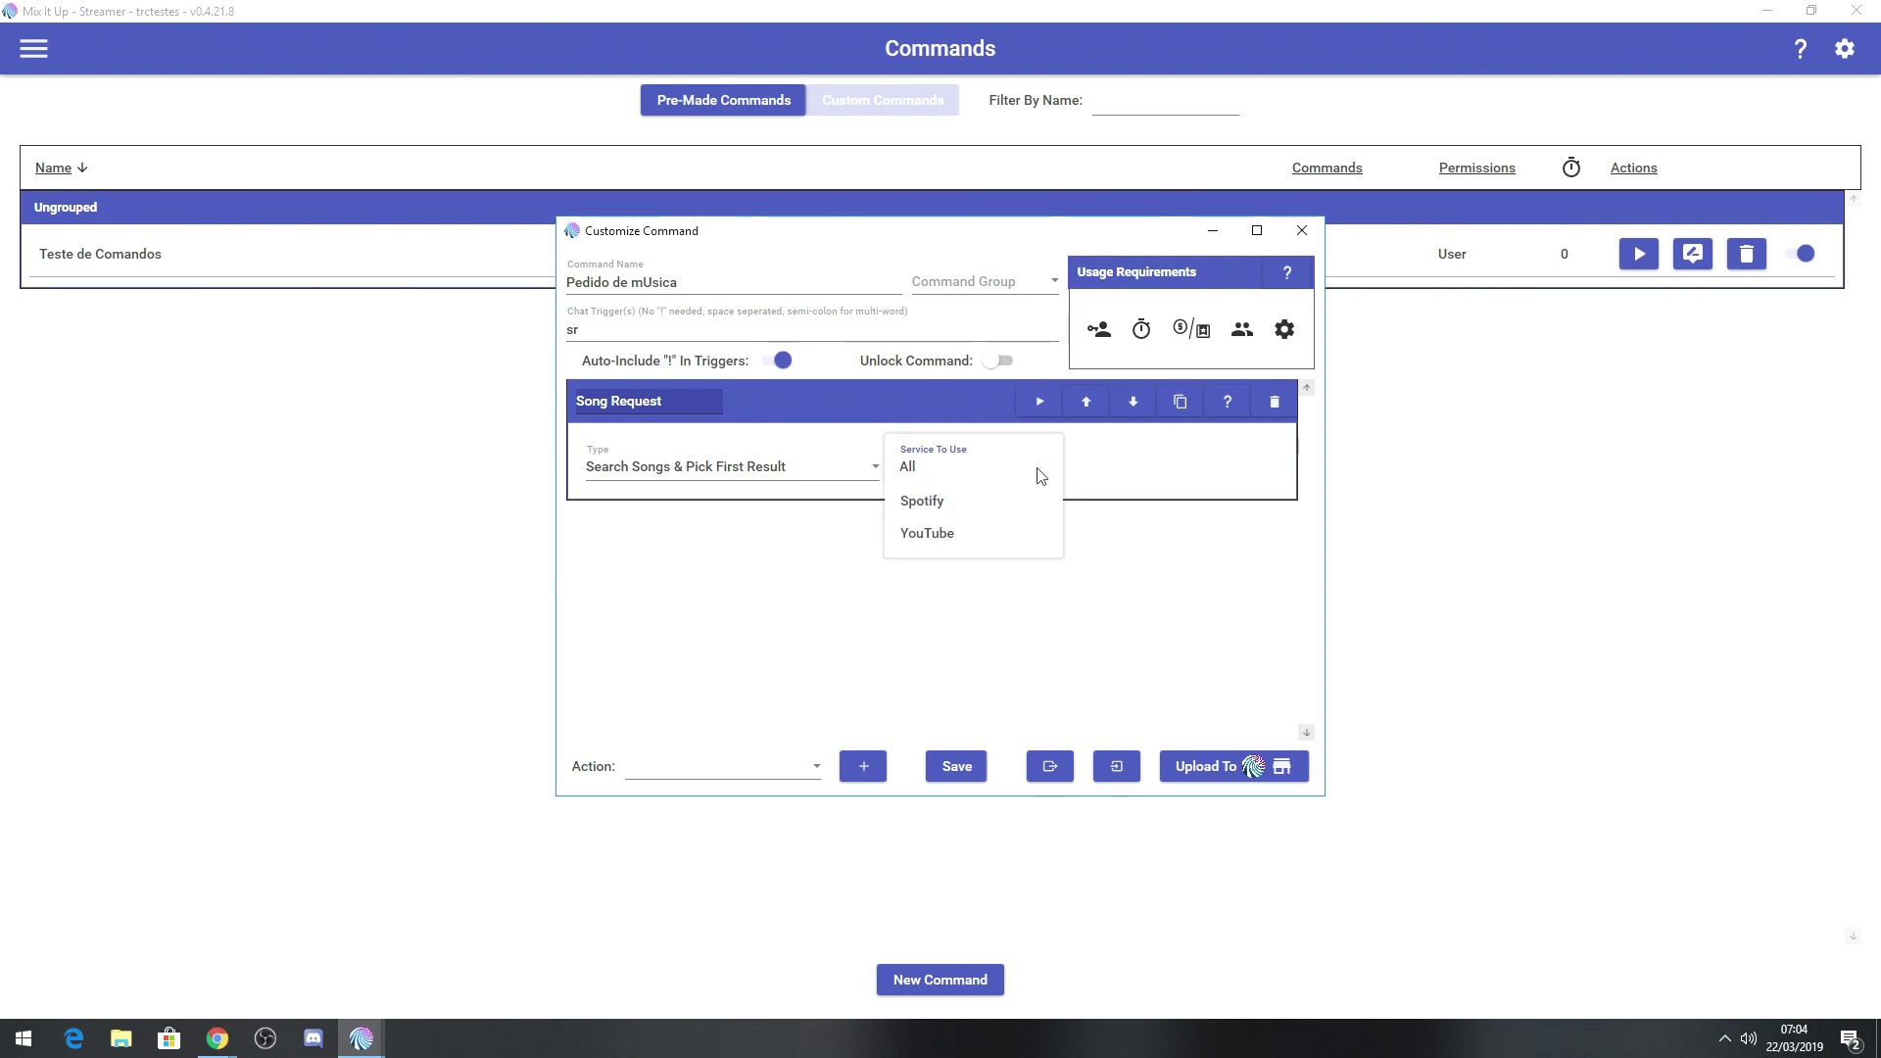
left_click(1119, 567)
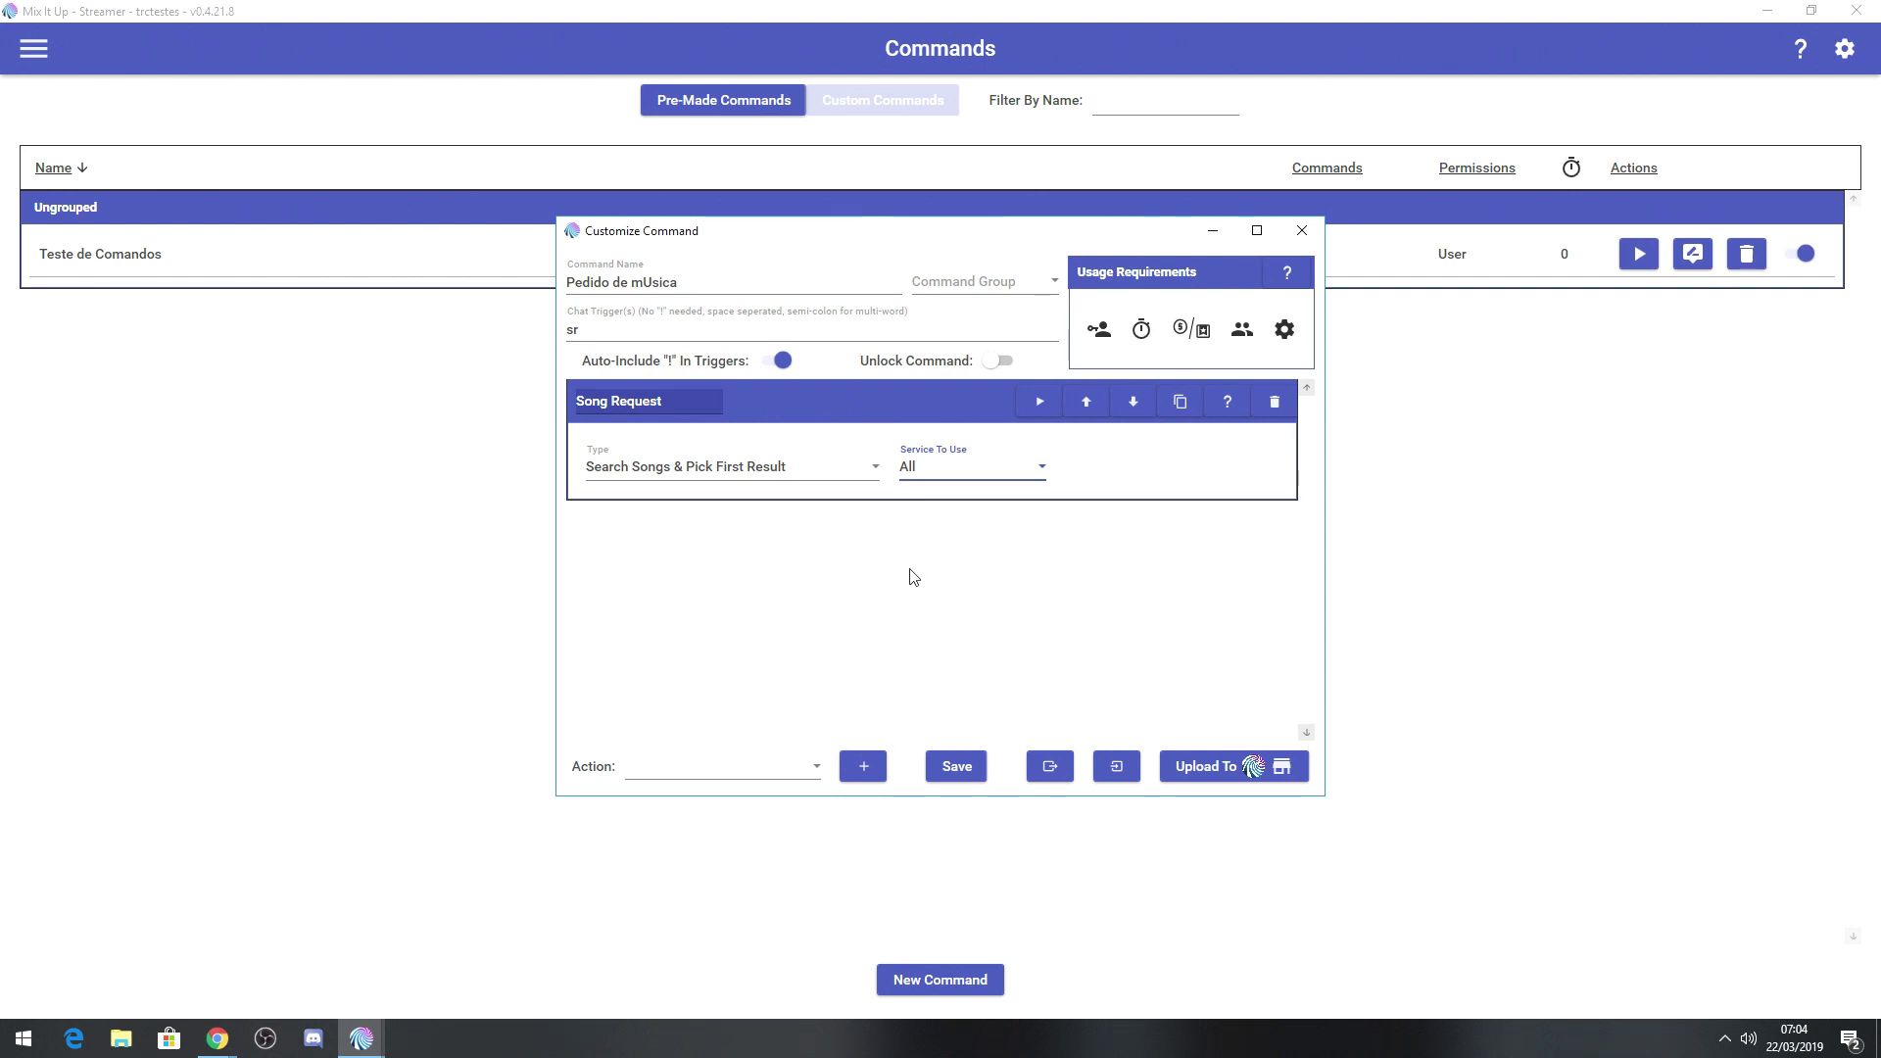
Step: Save the "Pedido de mUsica" command and briefly bring the OBS window to the front
left_click(958, 767)
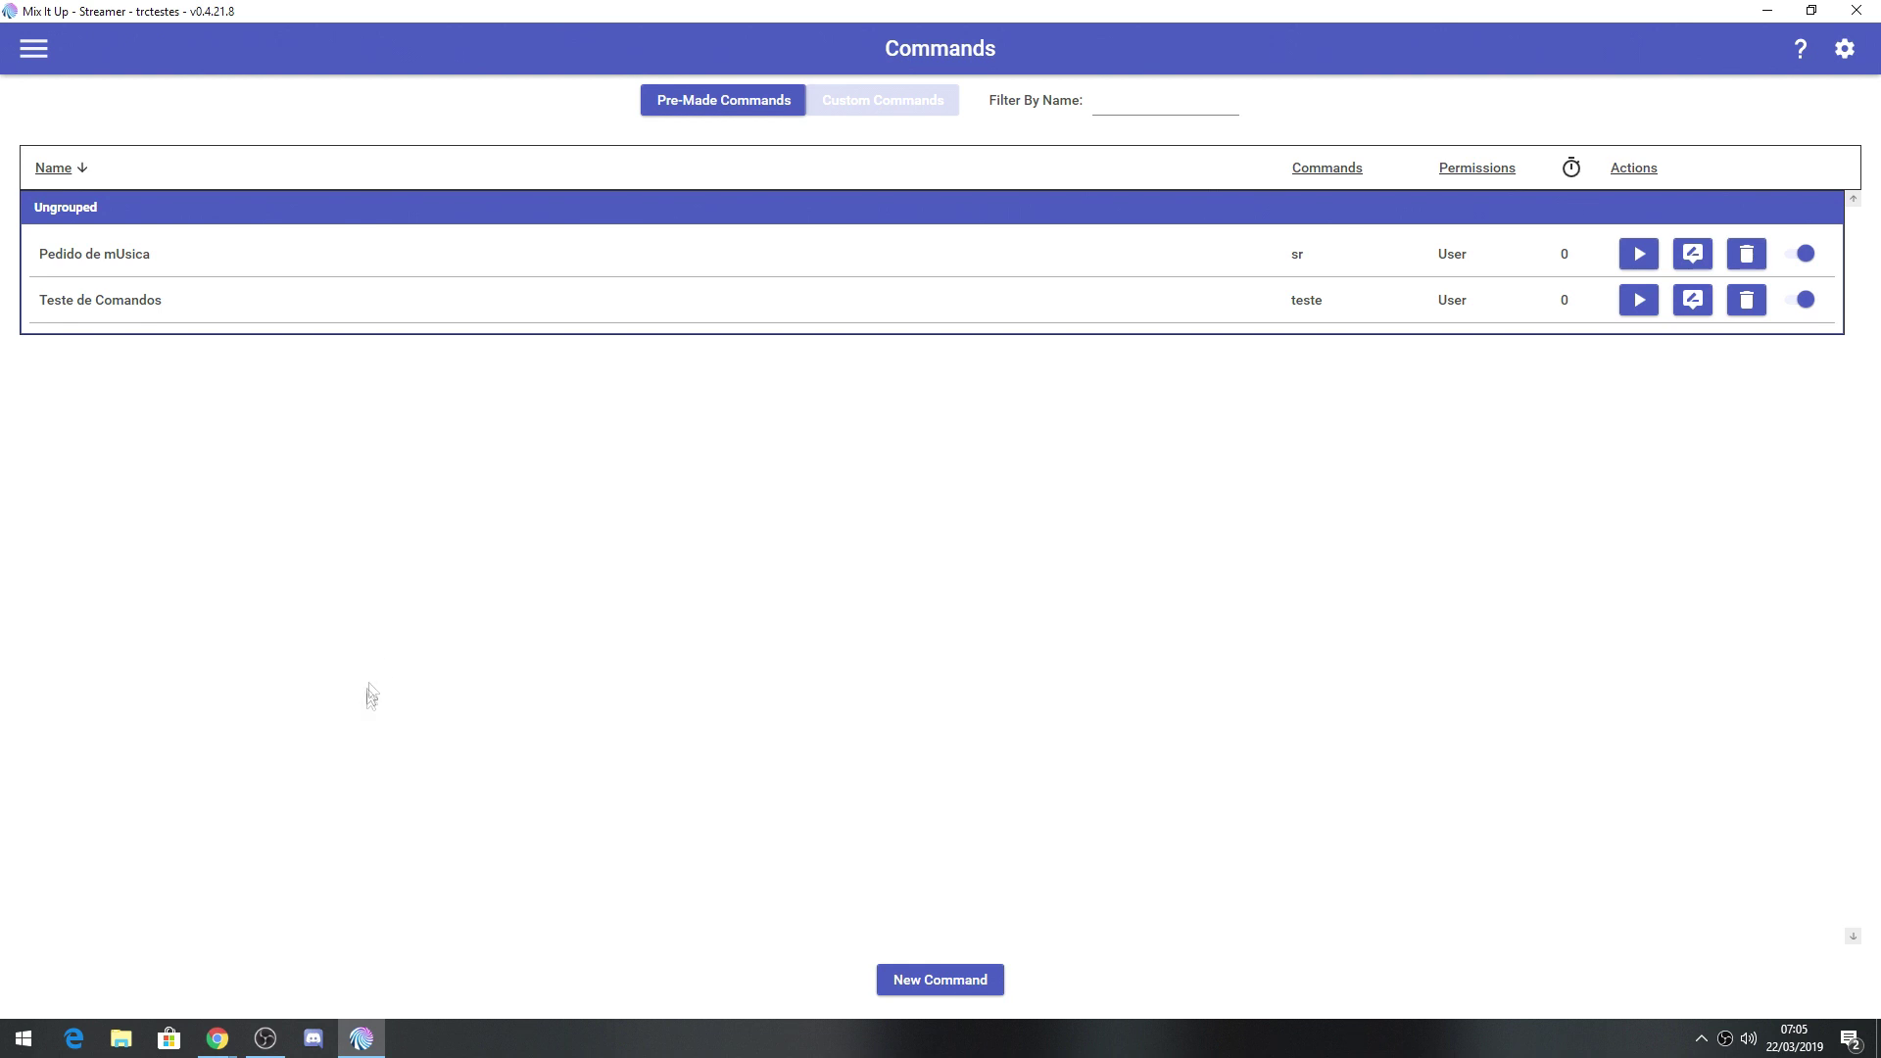
left_click(262, 1041)
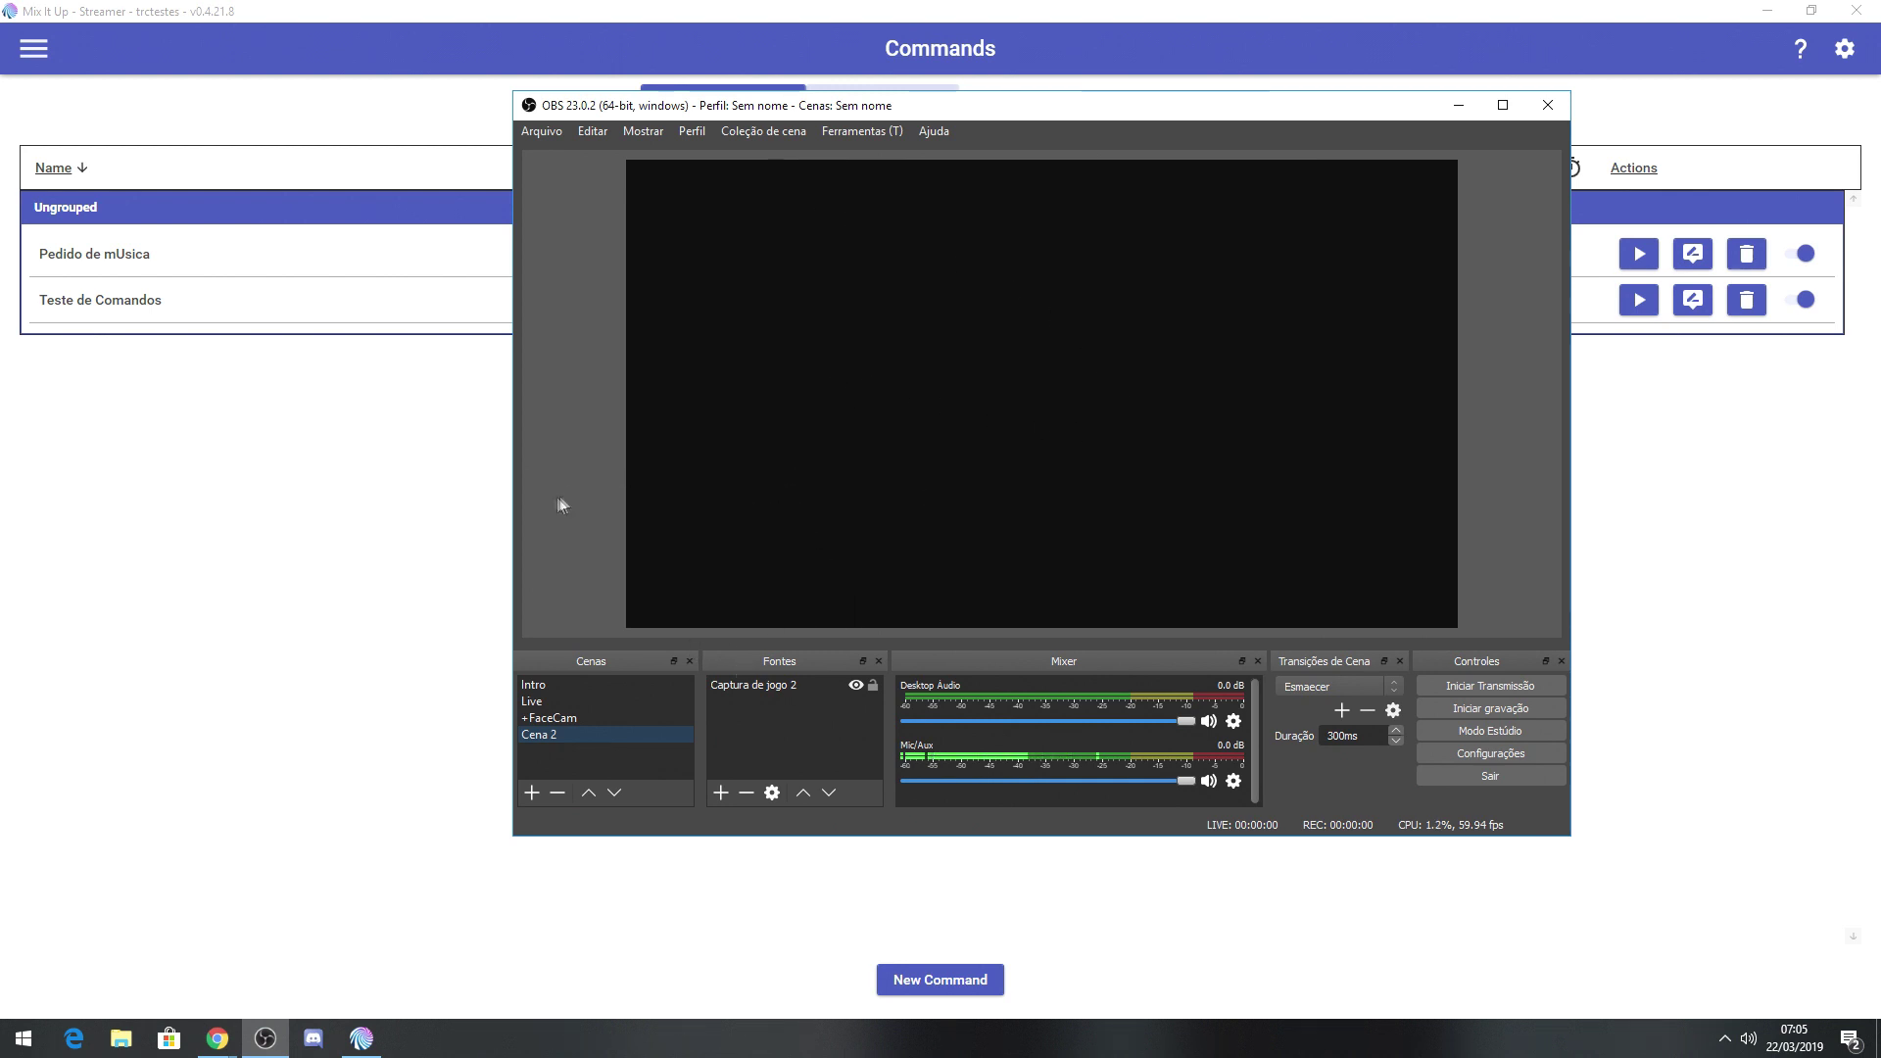
left_click(370, 530)
Step: Open the Overlay service's localhost:8111/overlay/ page in the browser and copy its address
left_click(30, 48)
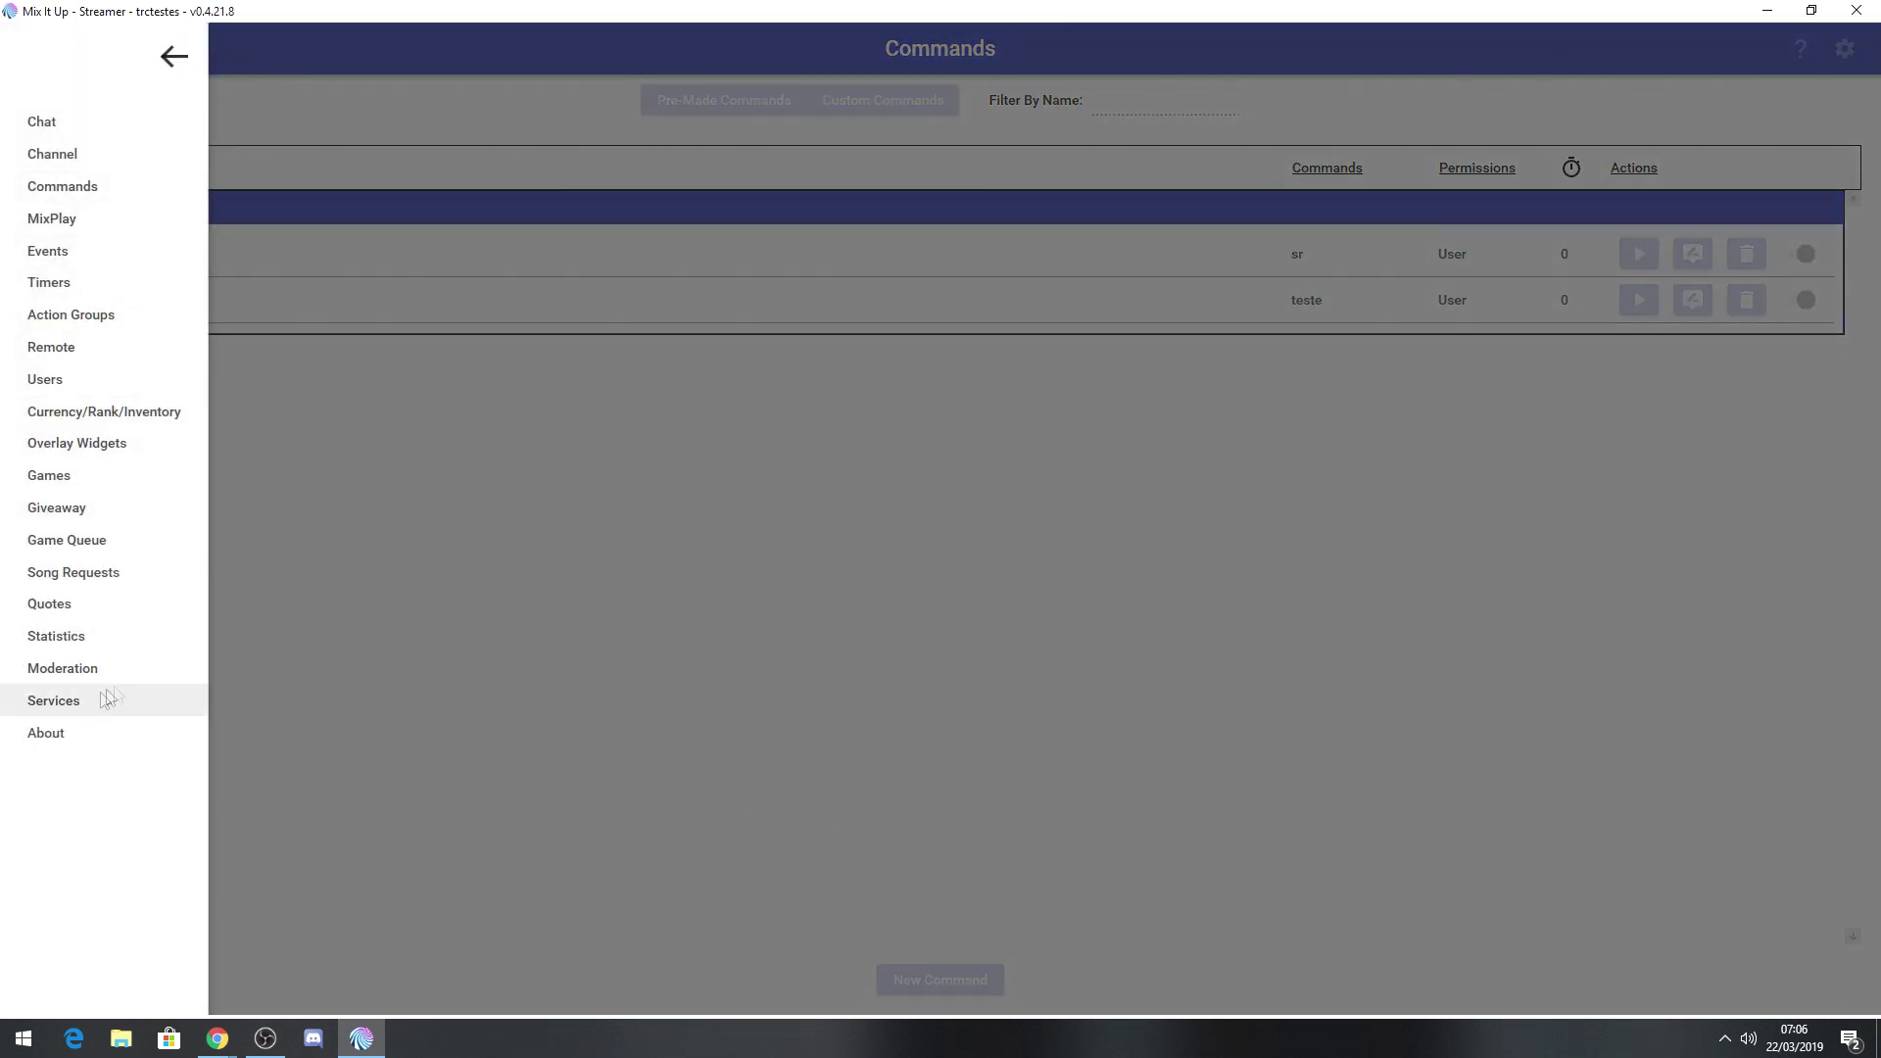
left_click(95, 701)
left_click(265, 152)
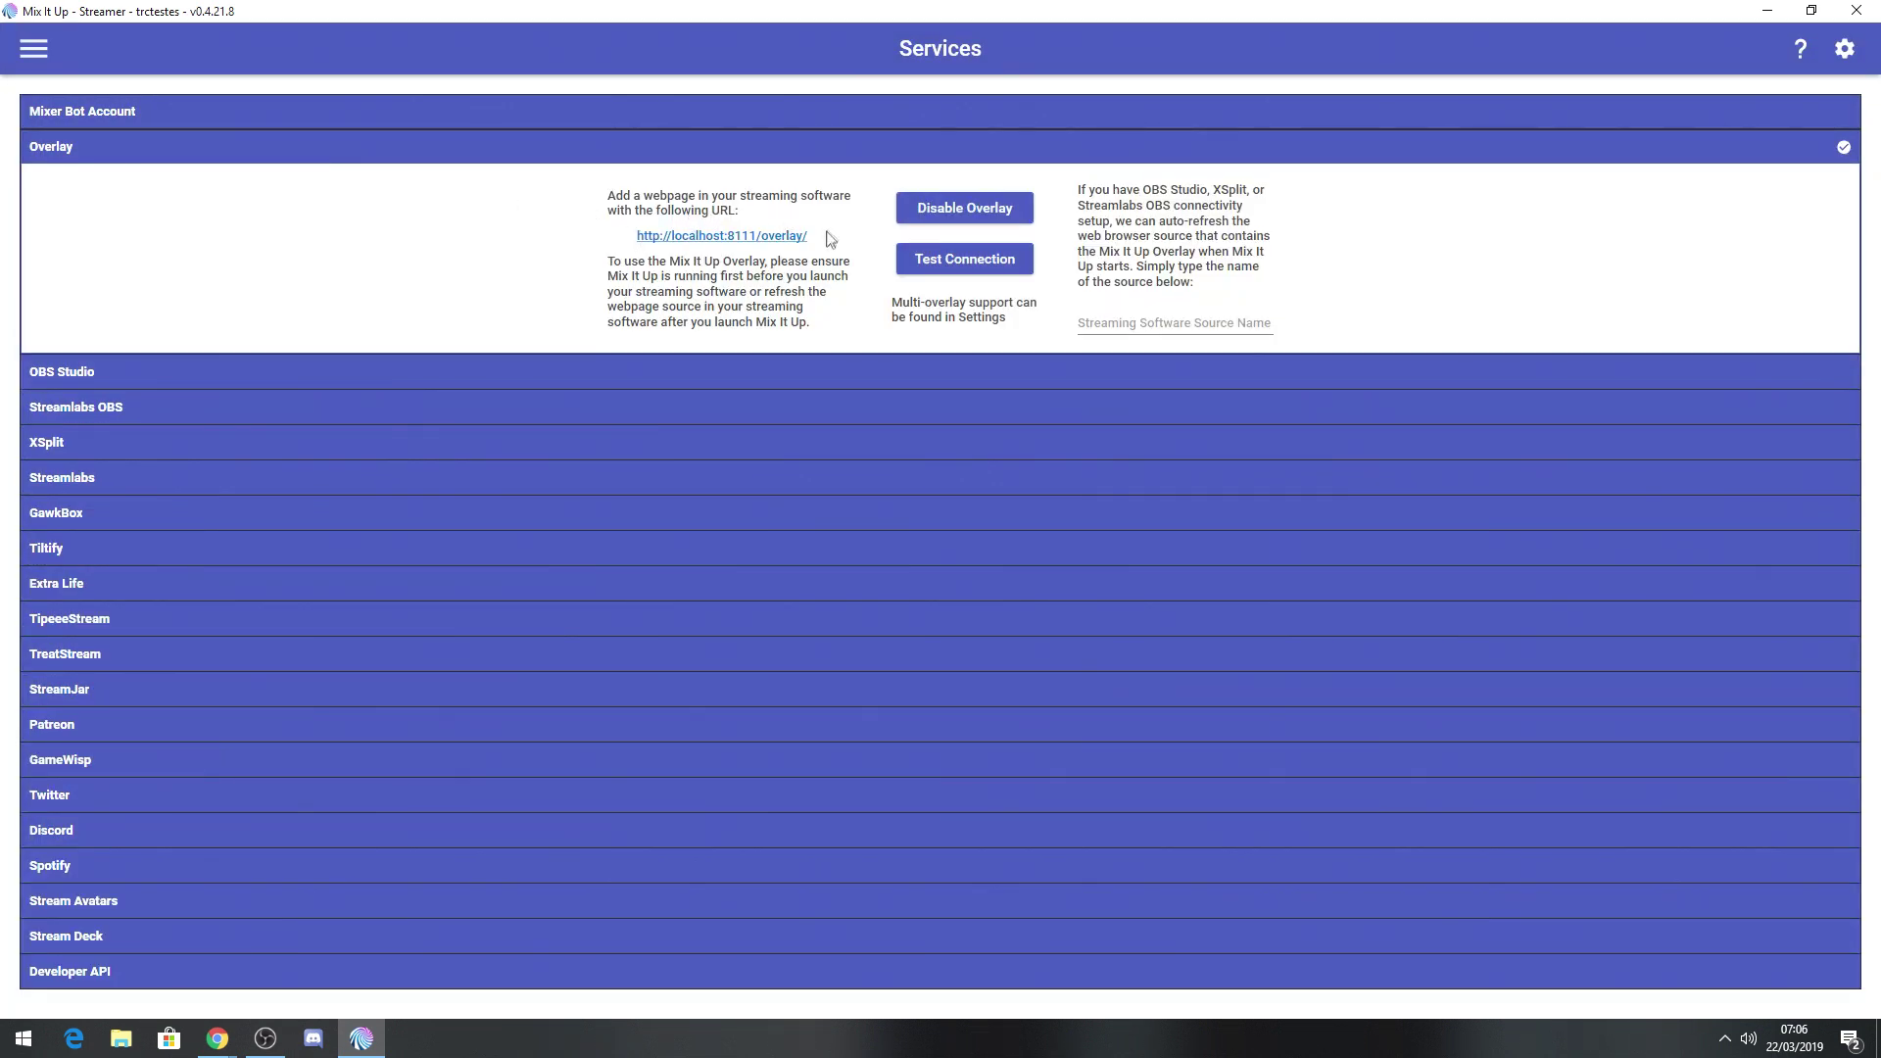
left_click(666, 240)
left_click(795, 396)
key("ctrl+c")
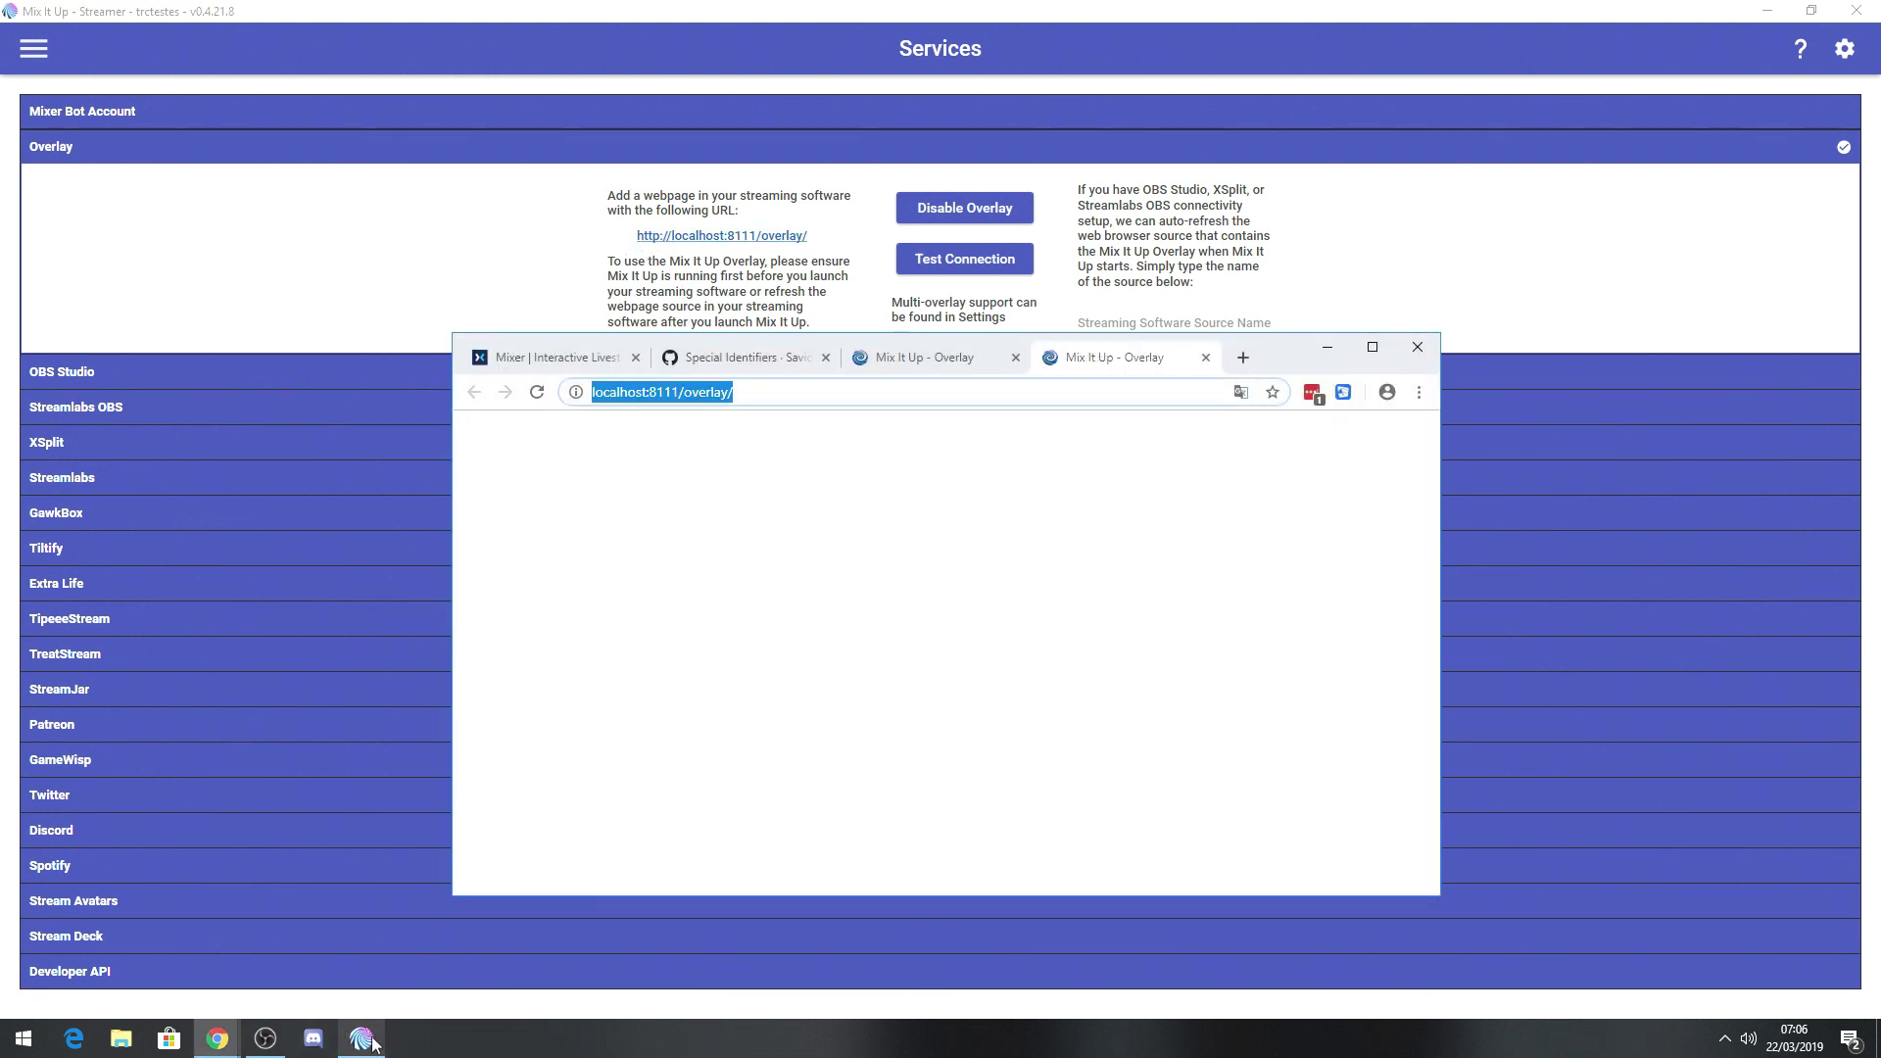
Step: Switch to OBS and add a new browser (Navegador) source named MixItUpOverlay to the Cena 2 scene
left_click(265, 1038)
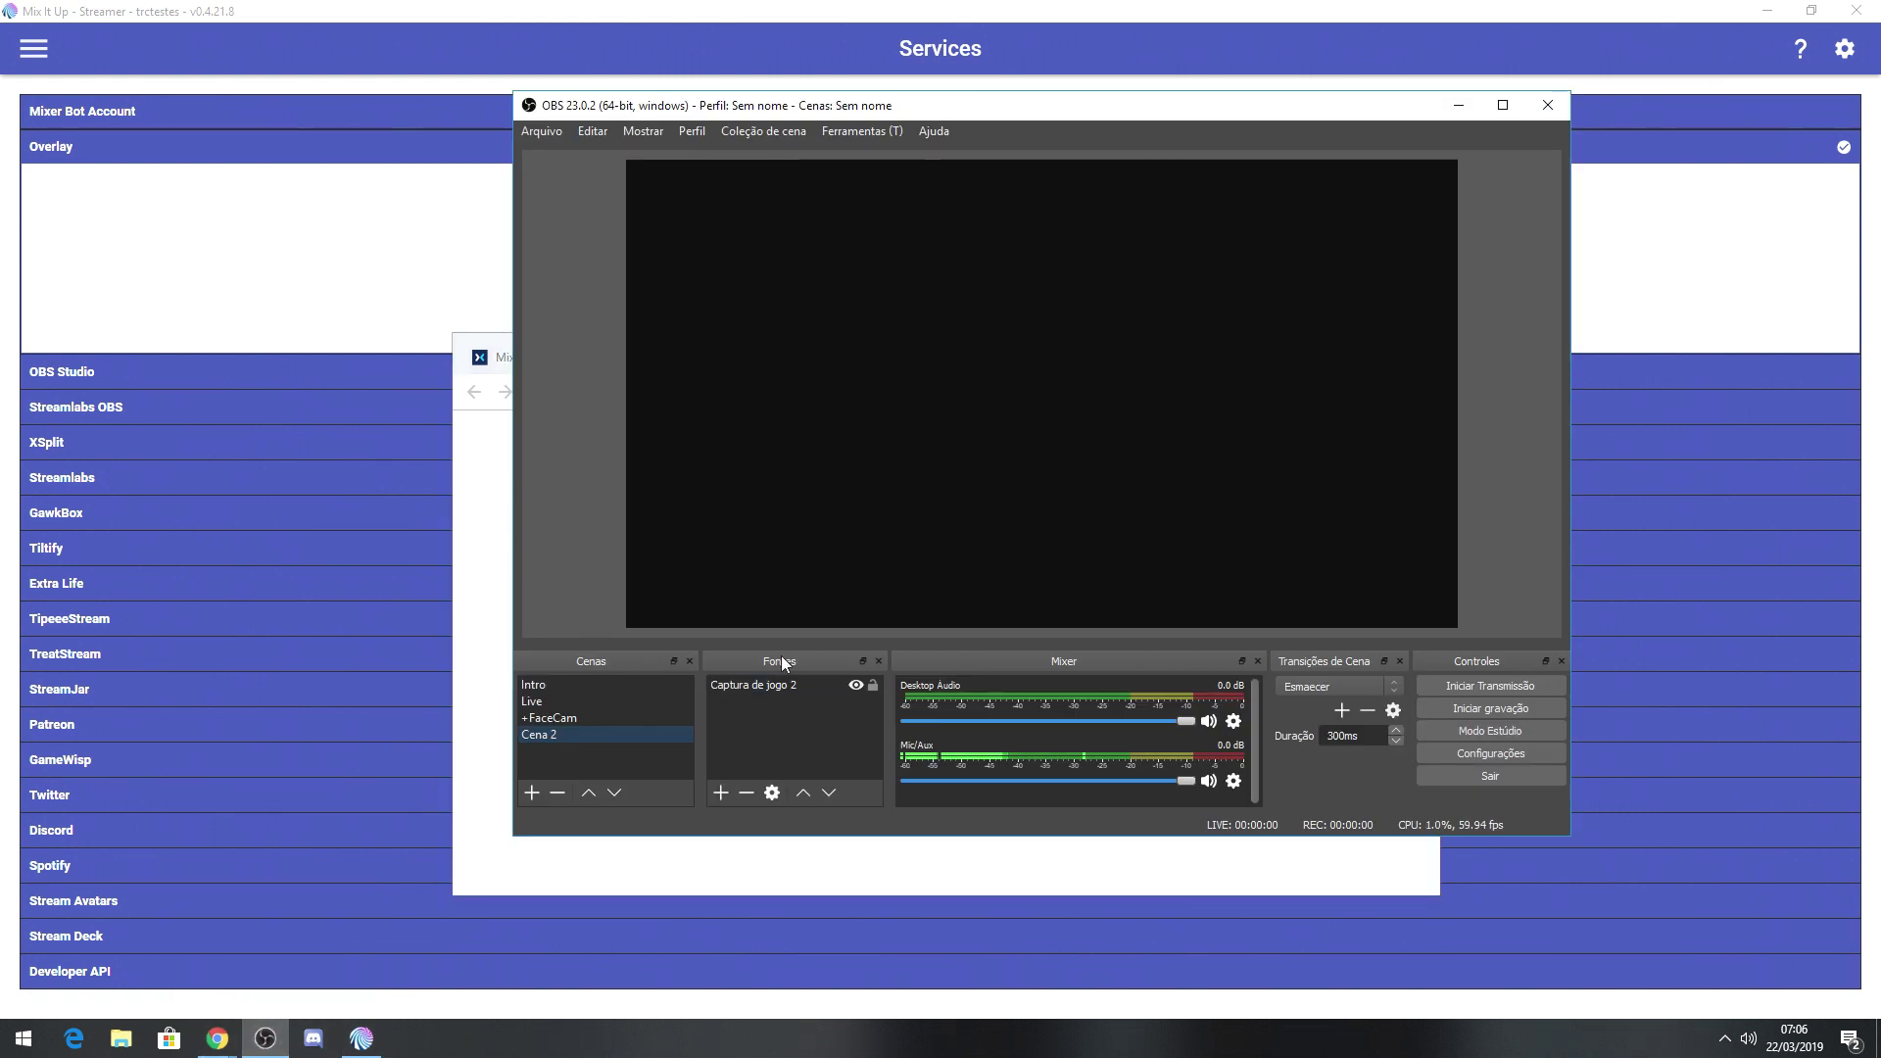
left_click(720, 793)
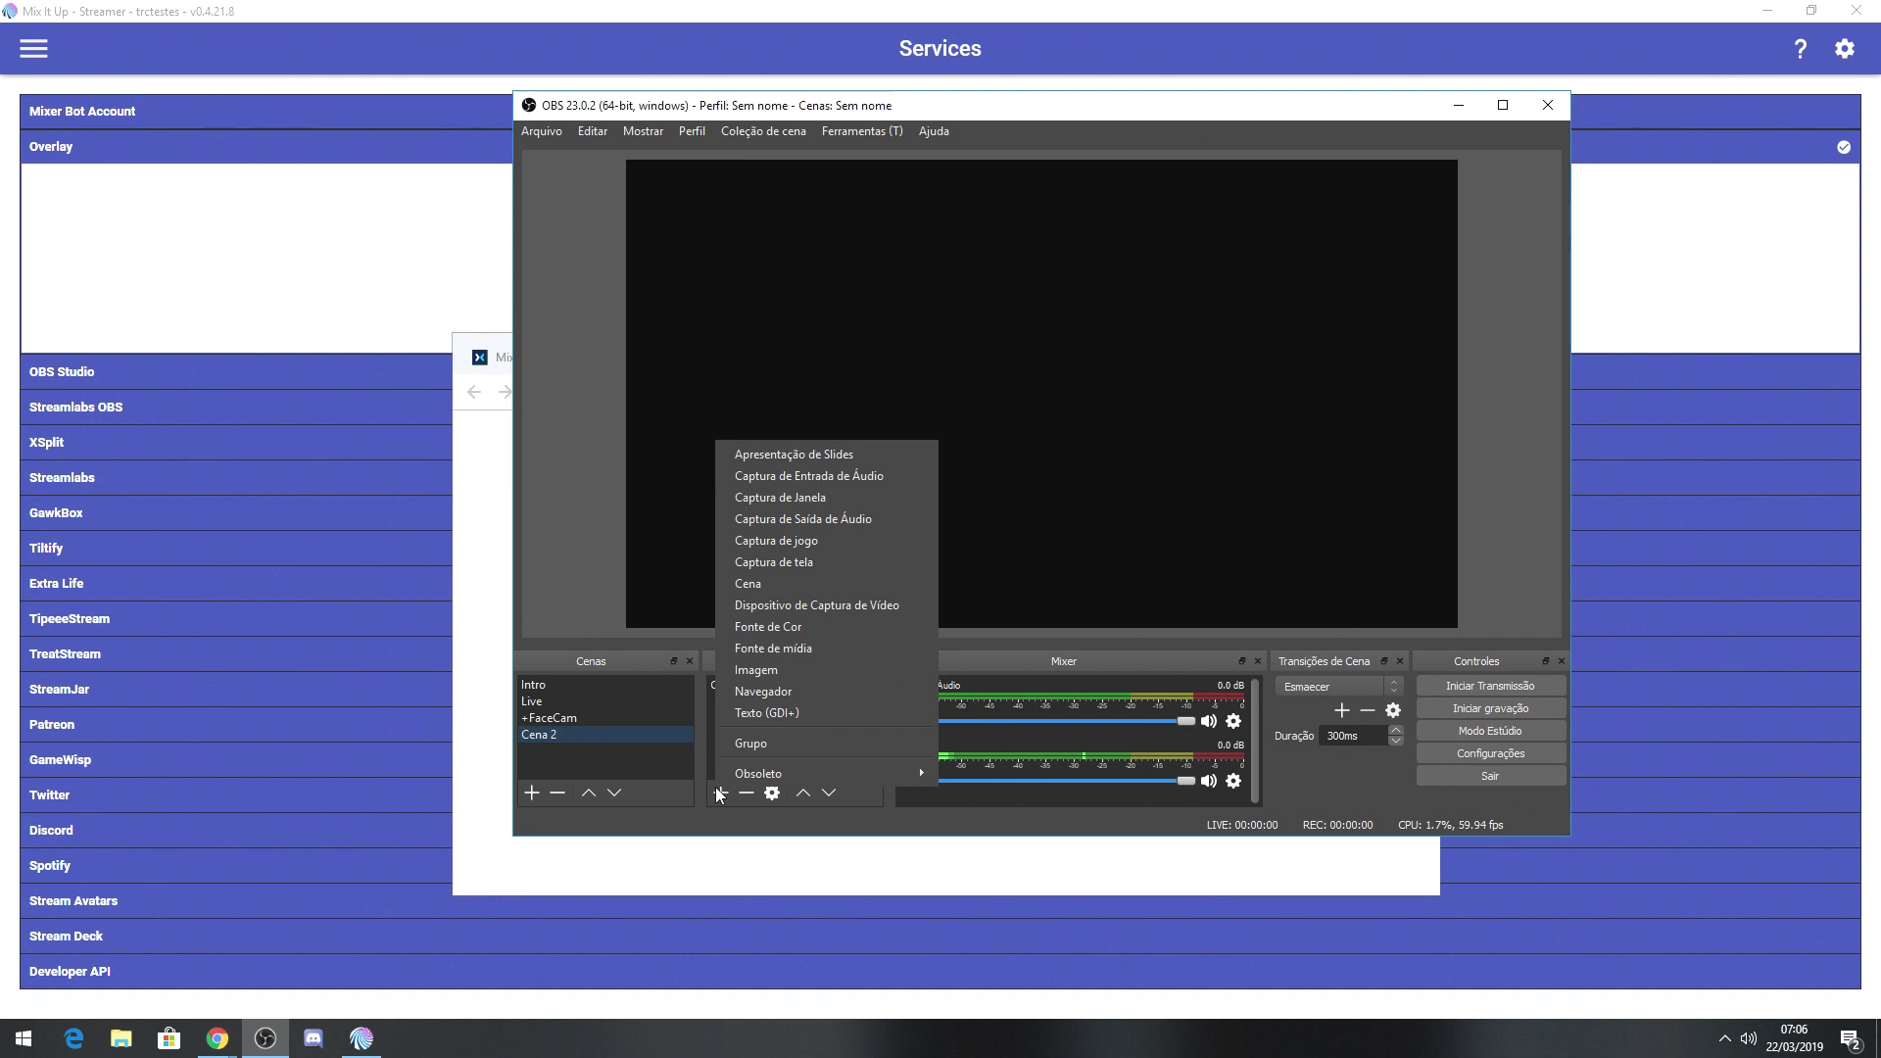
left_click(780, 690)
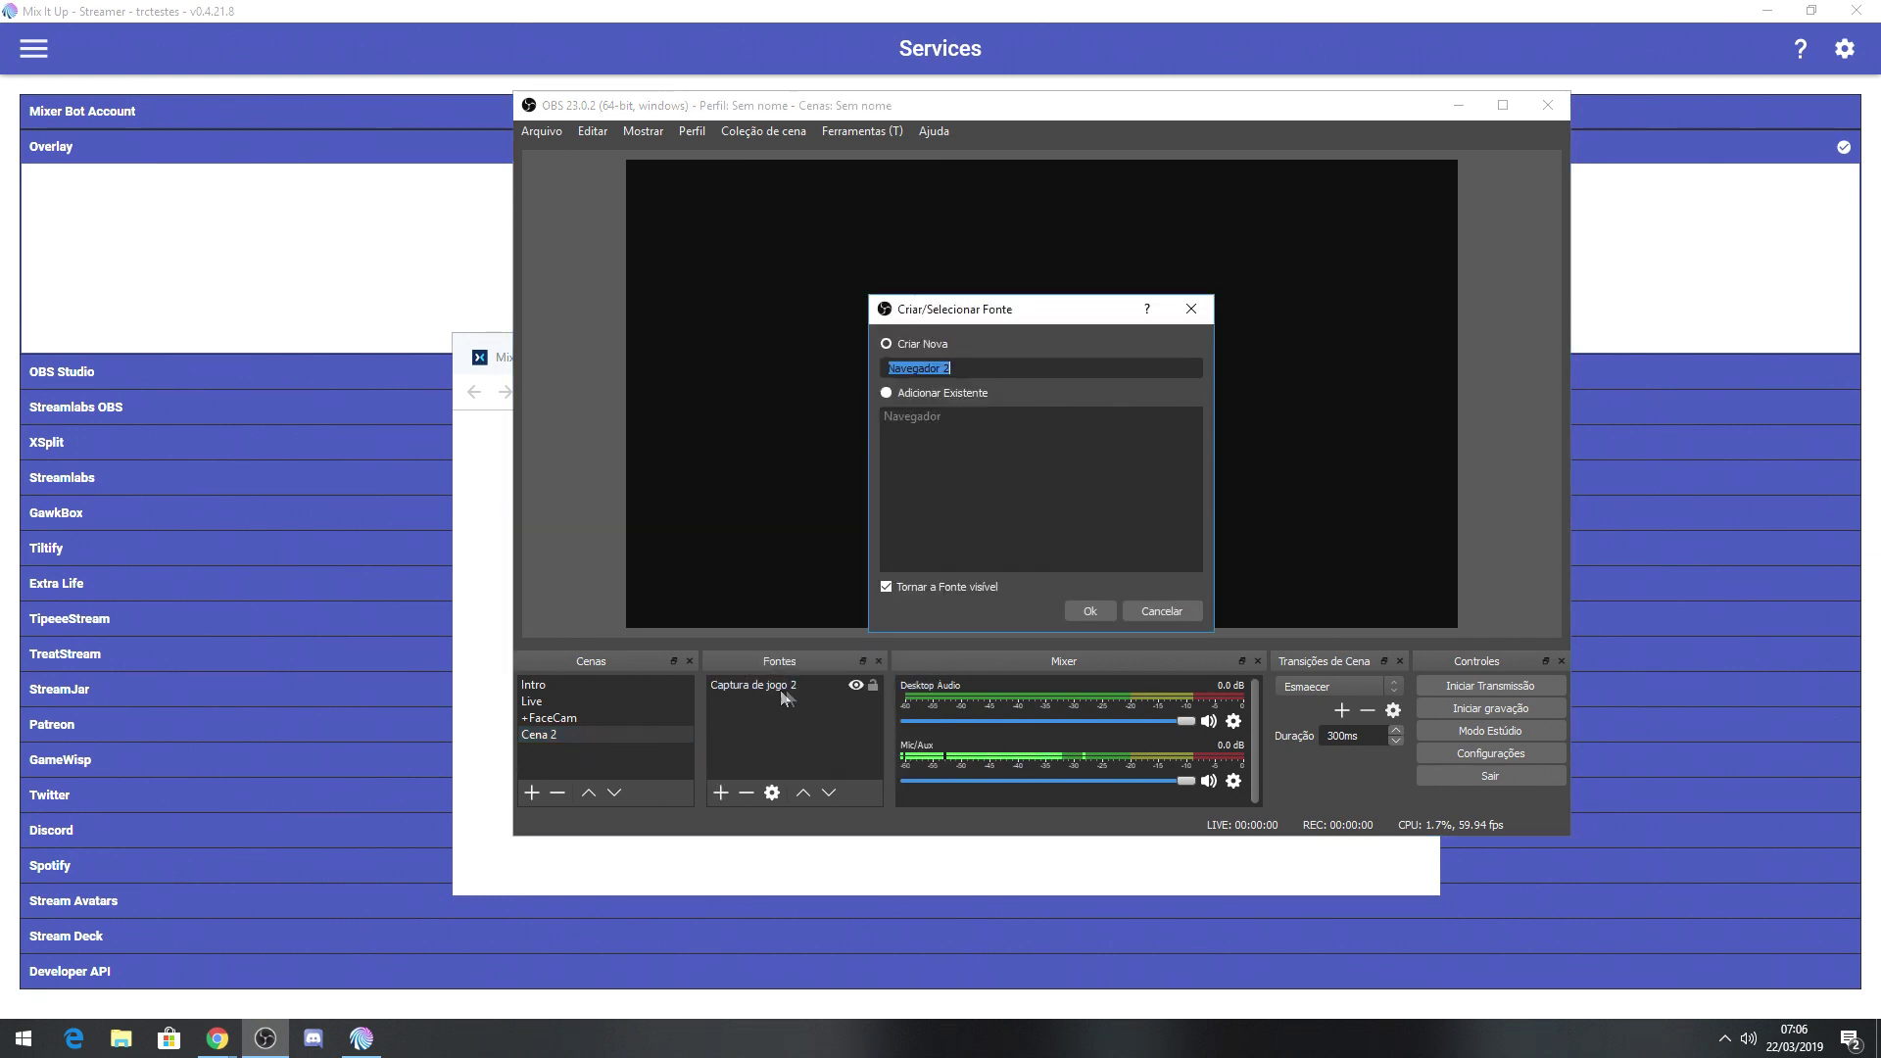
type("MixItUpOverl")
key("BackSpace")
type("rlay")
left_click(1089, 611)
left_click_drag(926, 579, 620, 555)
key("ctrl+v")
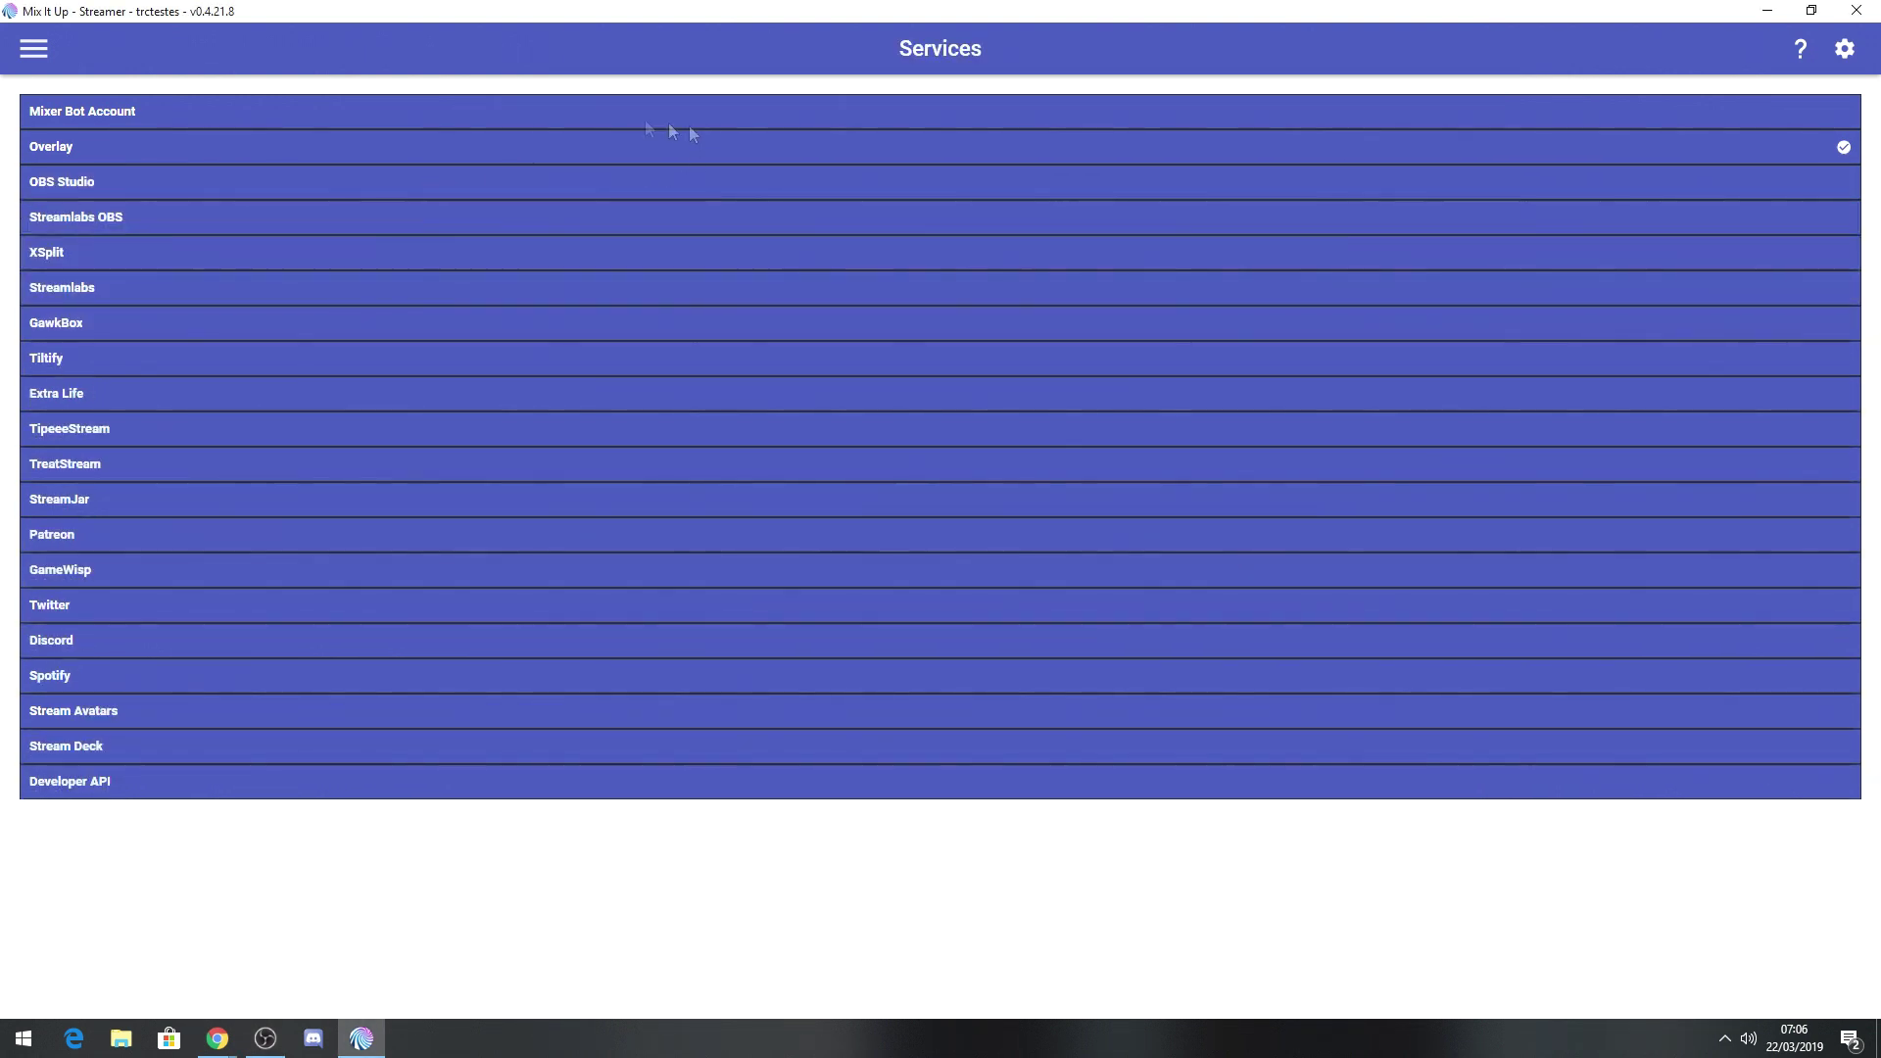
left_click(584, 151)
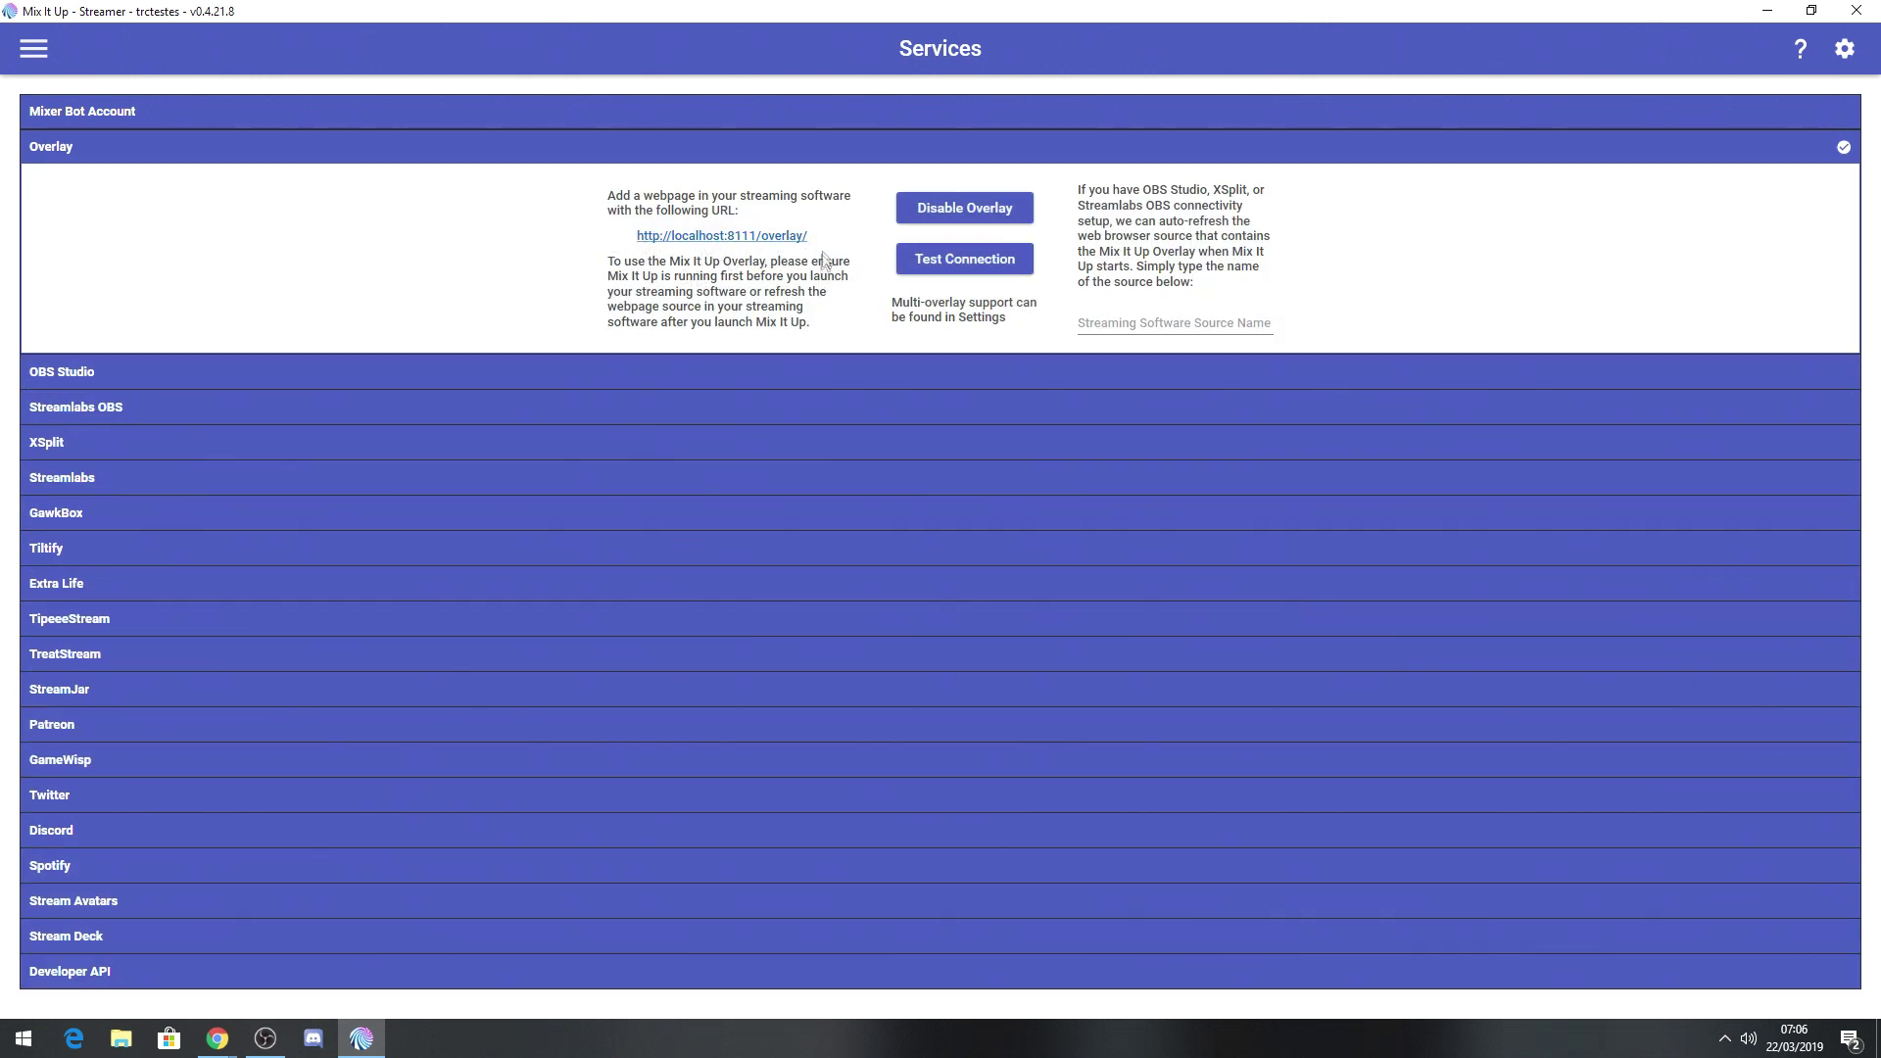
left_click(265, 1039)
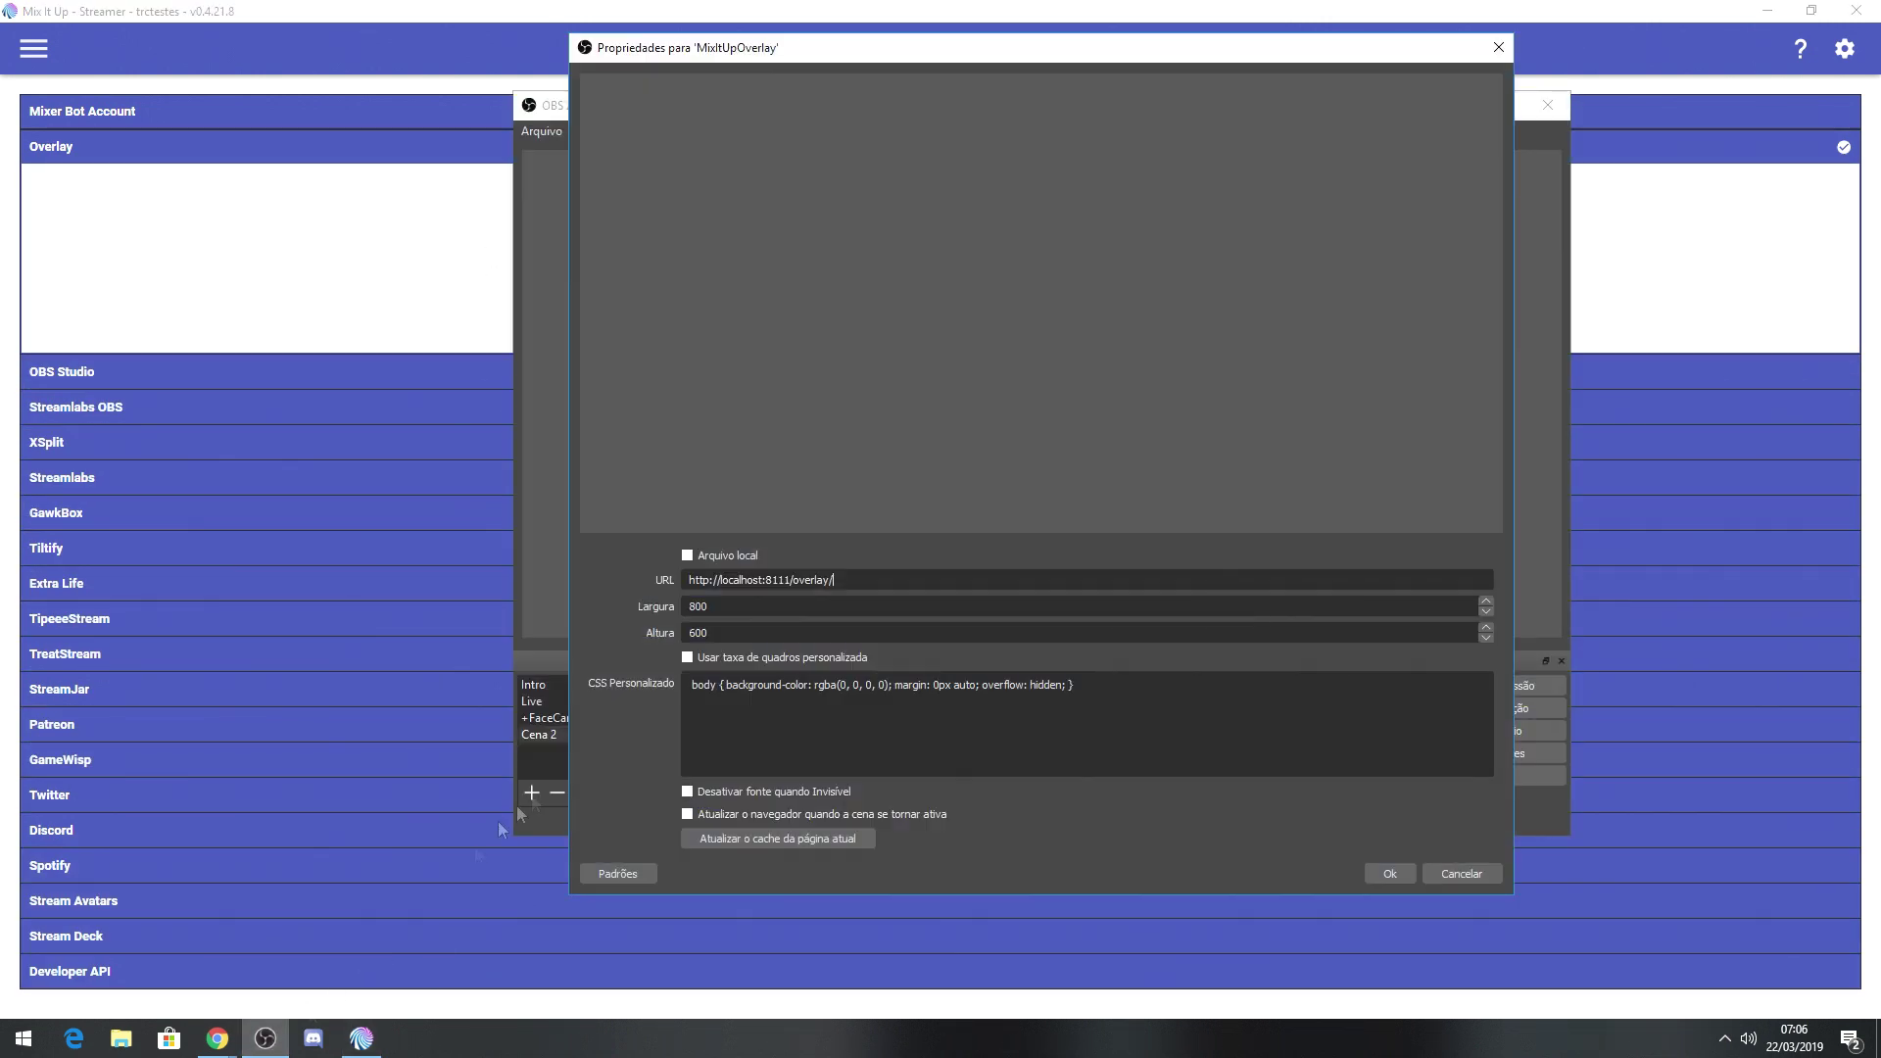
Step: Set the browser source to 1920 by 1080, toggle the disable-when-invisible and refresh-on-scene-active options, and accept its properties
double_click(750, 606)
type("1920")
left_click_drag(732, 633, 652, 637)
type("1080")
left_click(736, 798)
left_click(687, 813)
left_click(1369, 872)
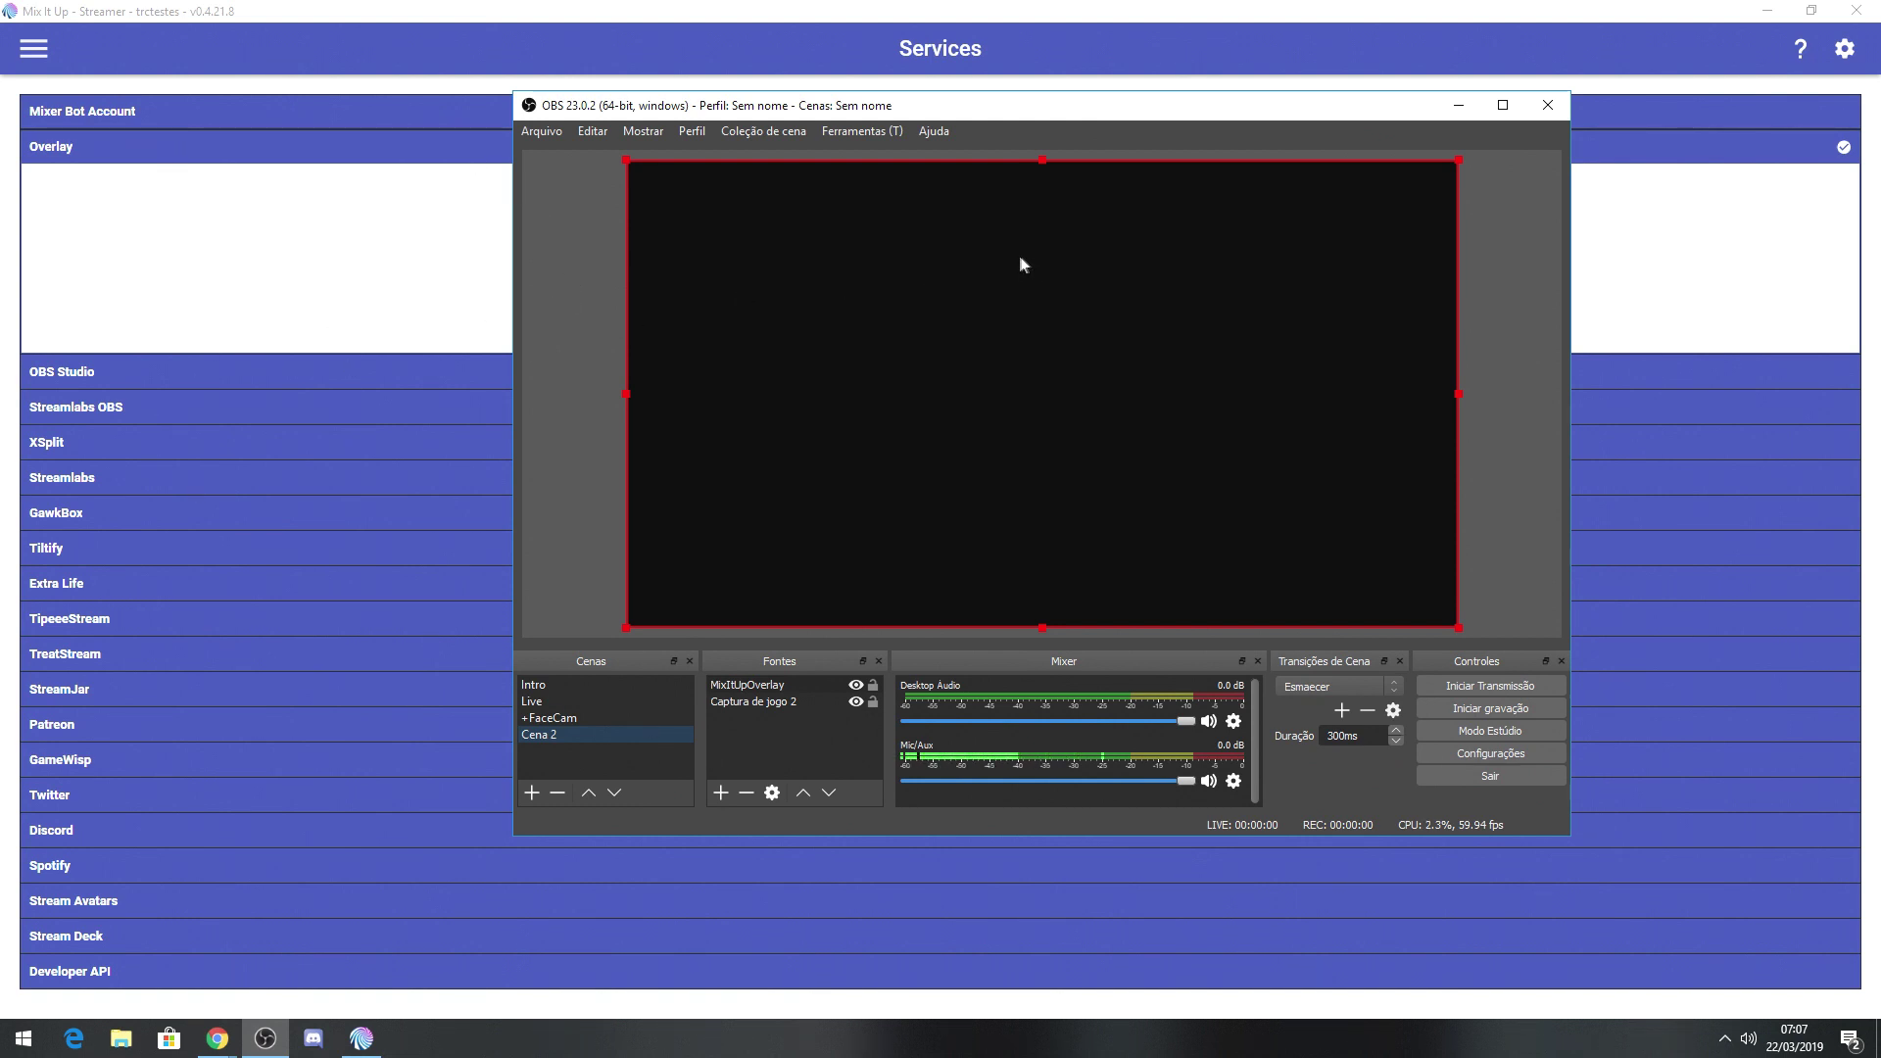
Step: Switch to Mix It Up's Chat page and send the song request "!sr sweet but psychi"
left_click(33, 64)
left_click(63, 120)
left_click(326, 987)
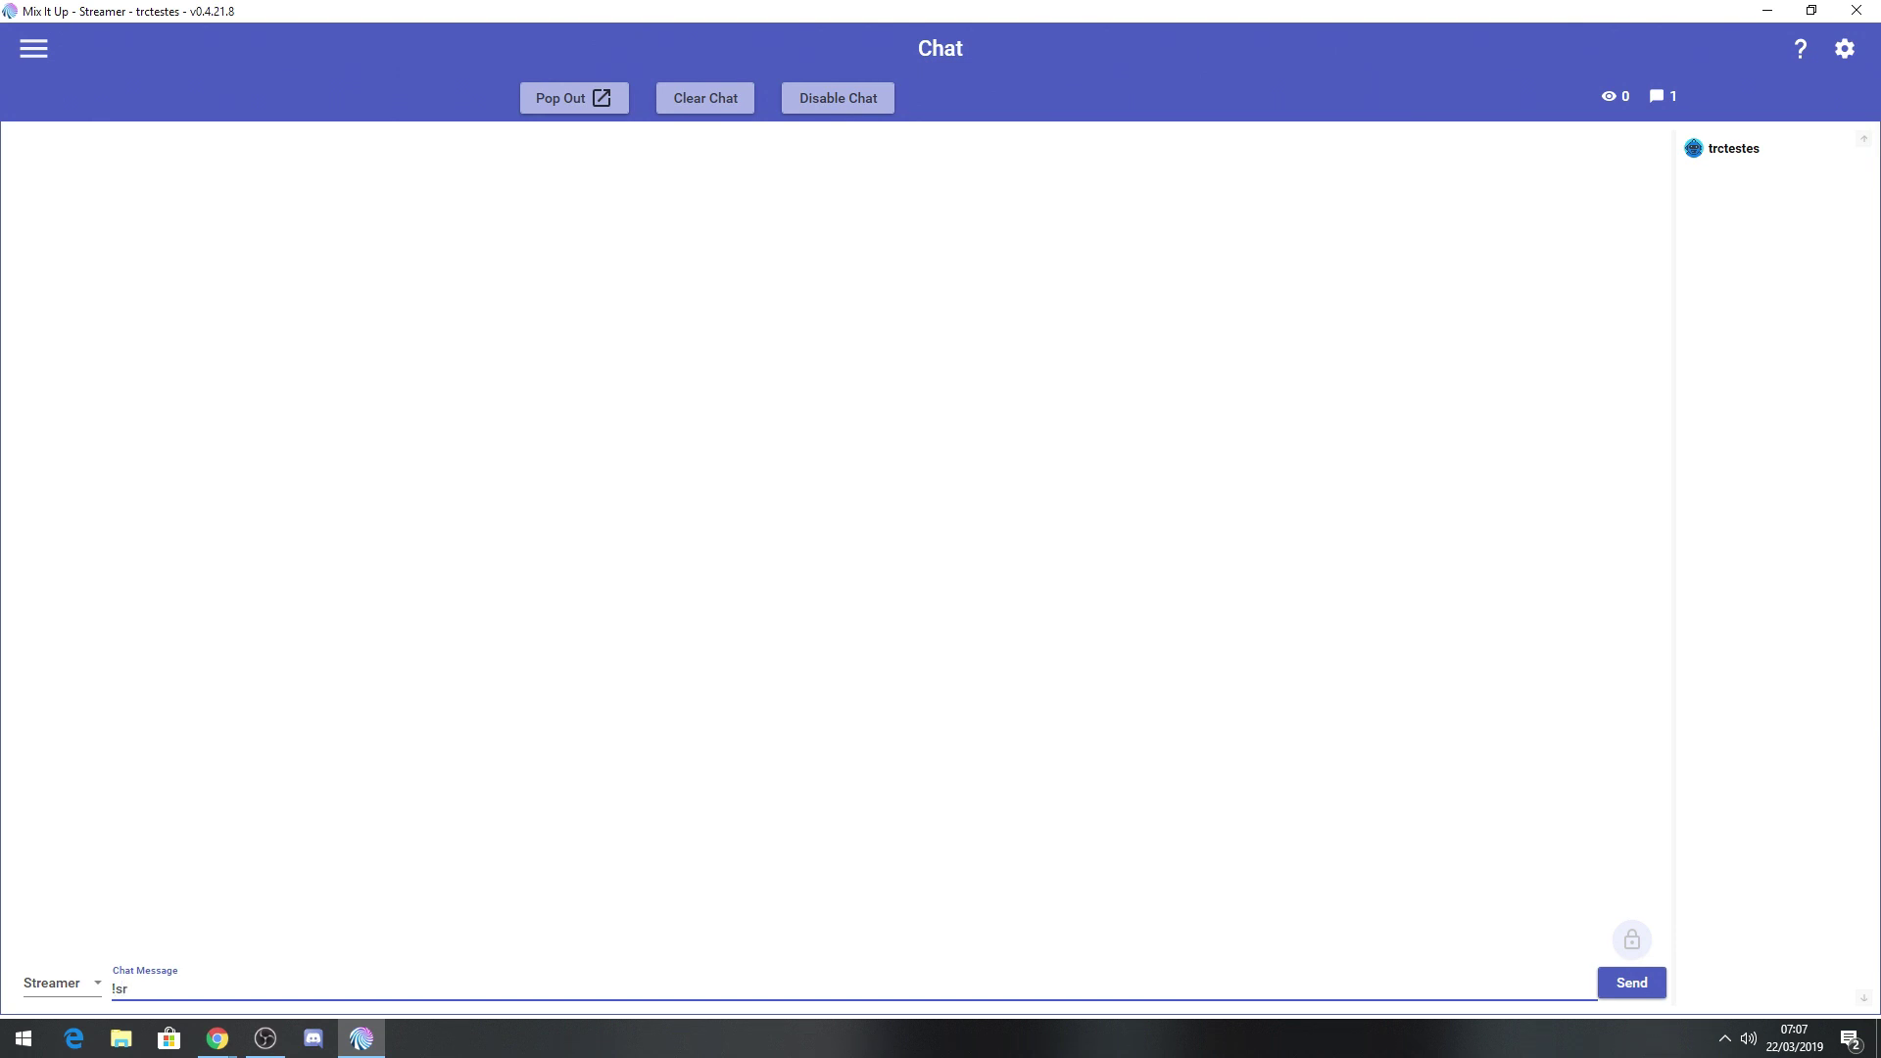
type("!sr sweet but psychi")
key("Return")
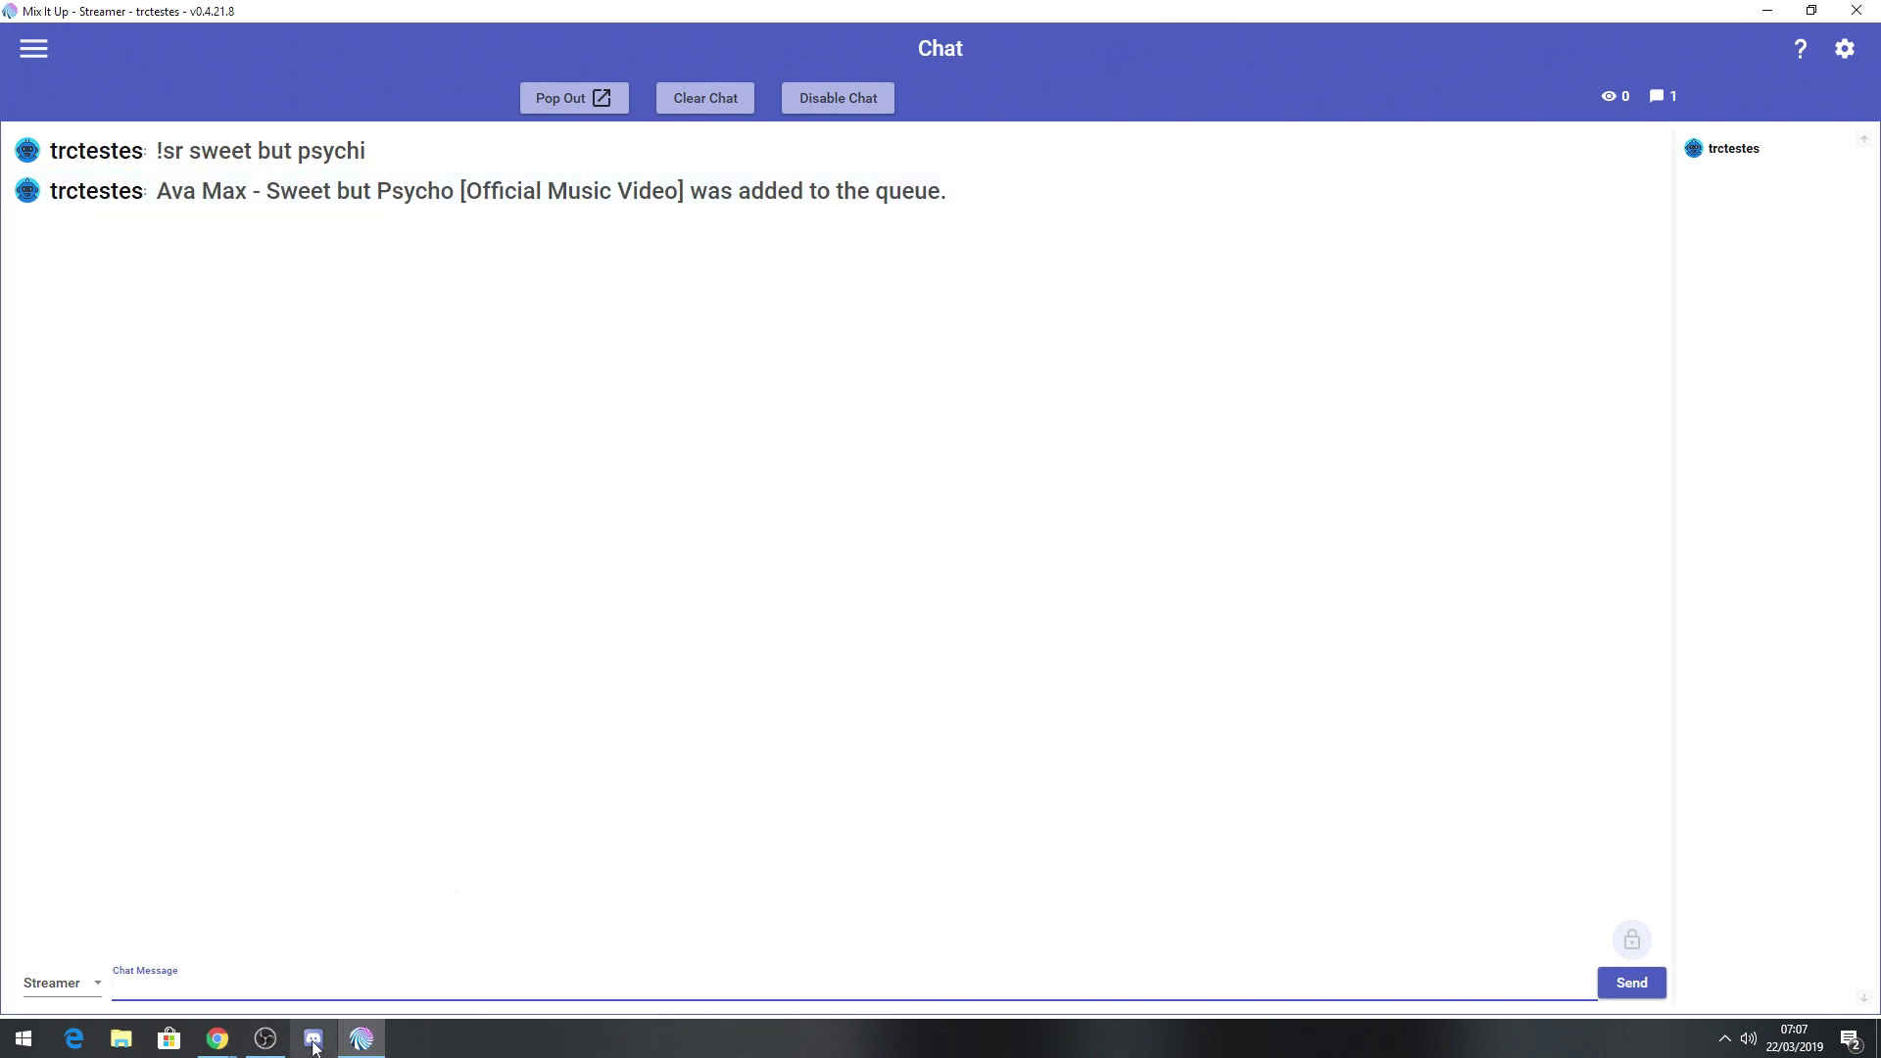
Step: Go to the Song Requests page and toggle play/pause for the current song
mouse_move(266, 1046)
left_click(36, 49)
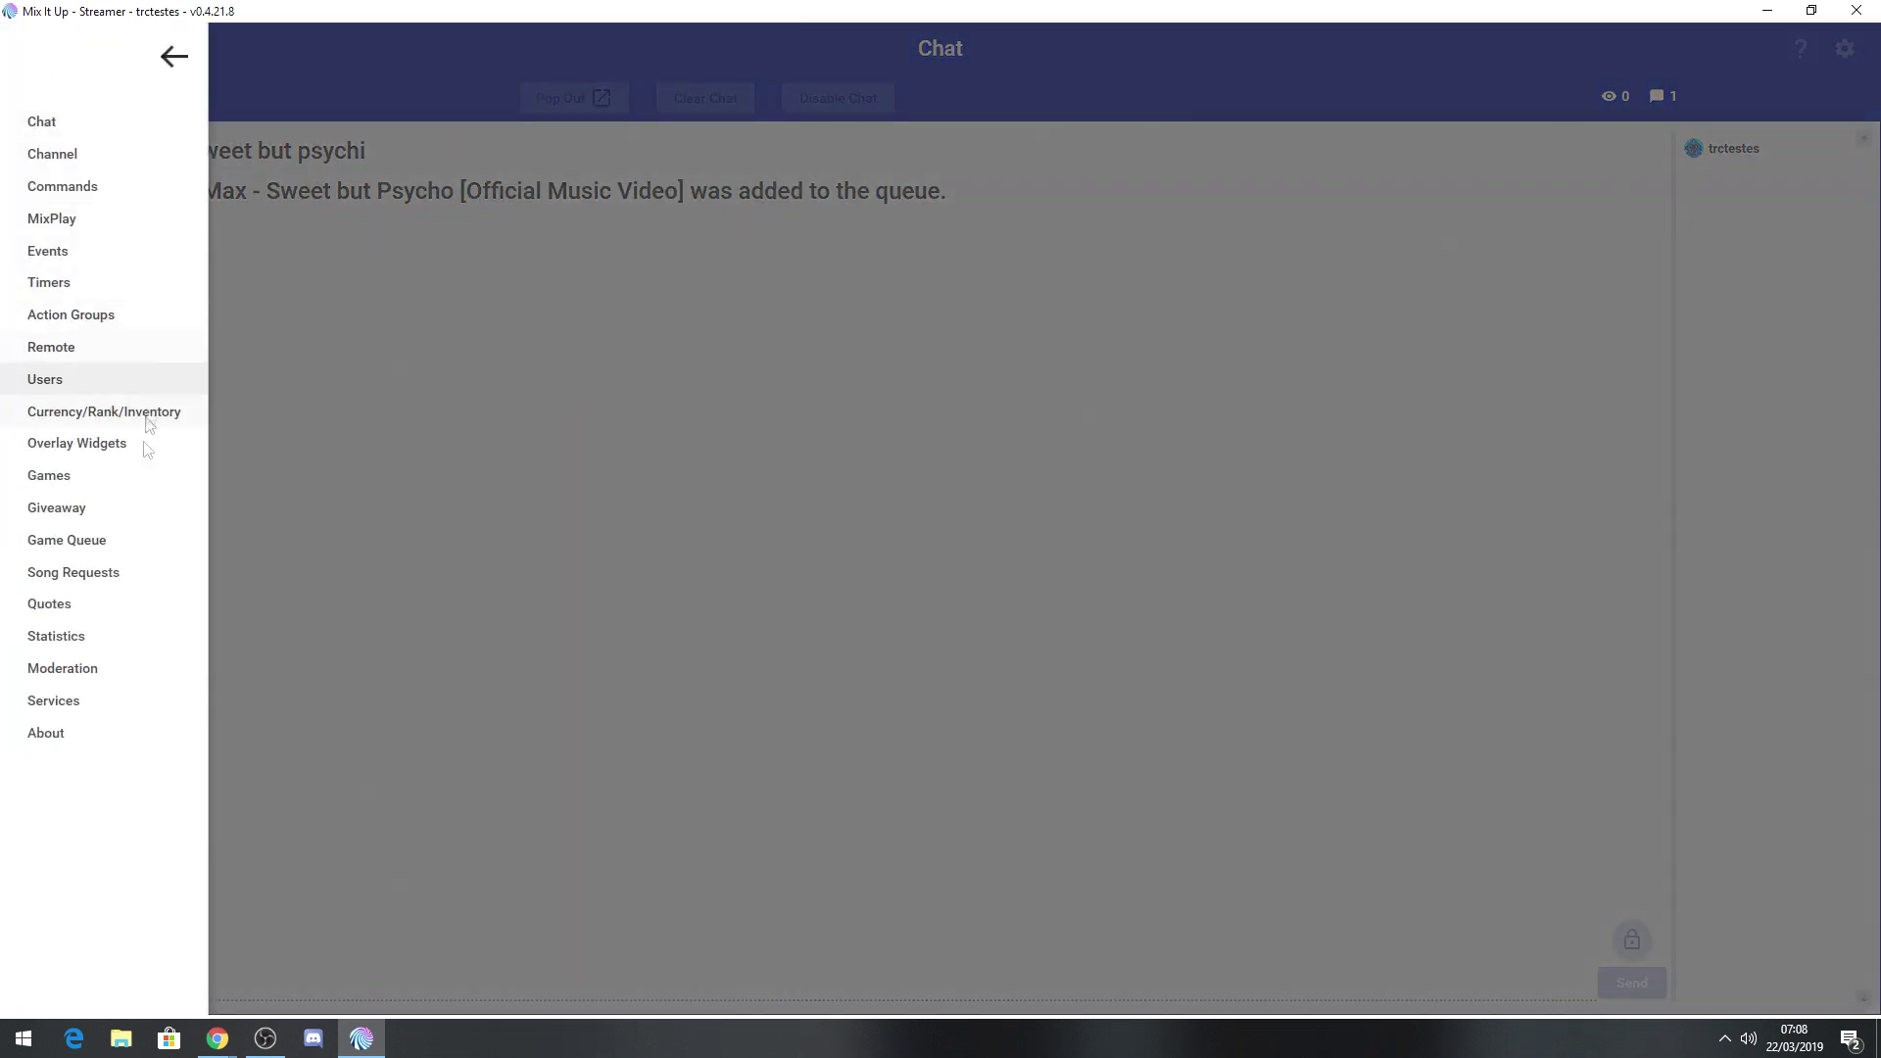
left_click(120, 577)
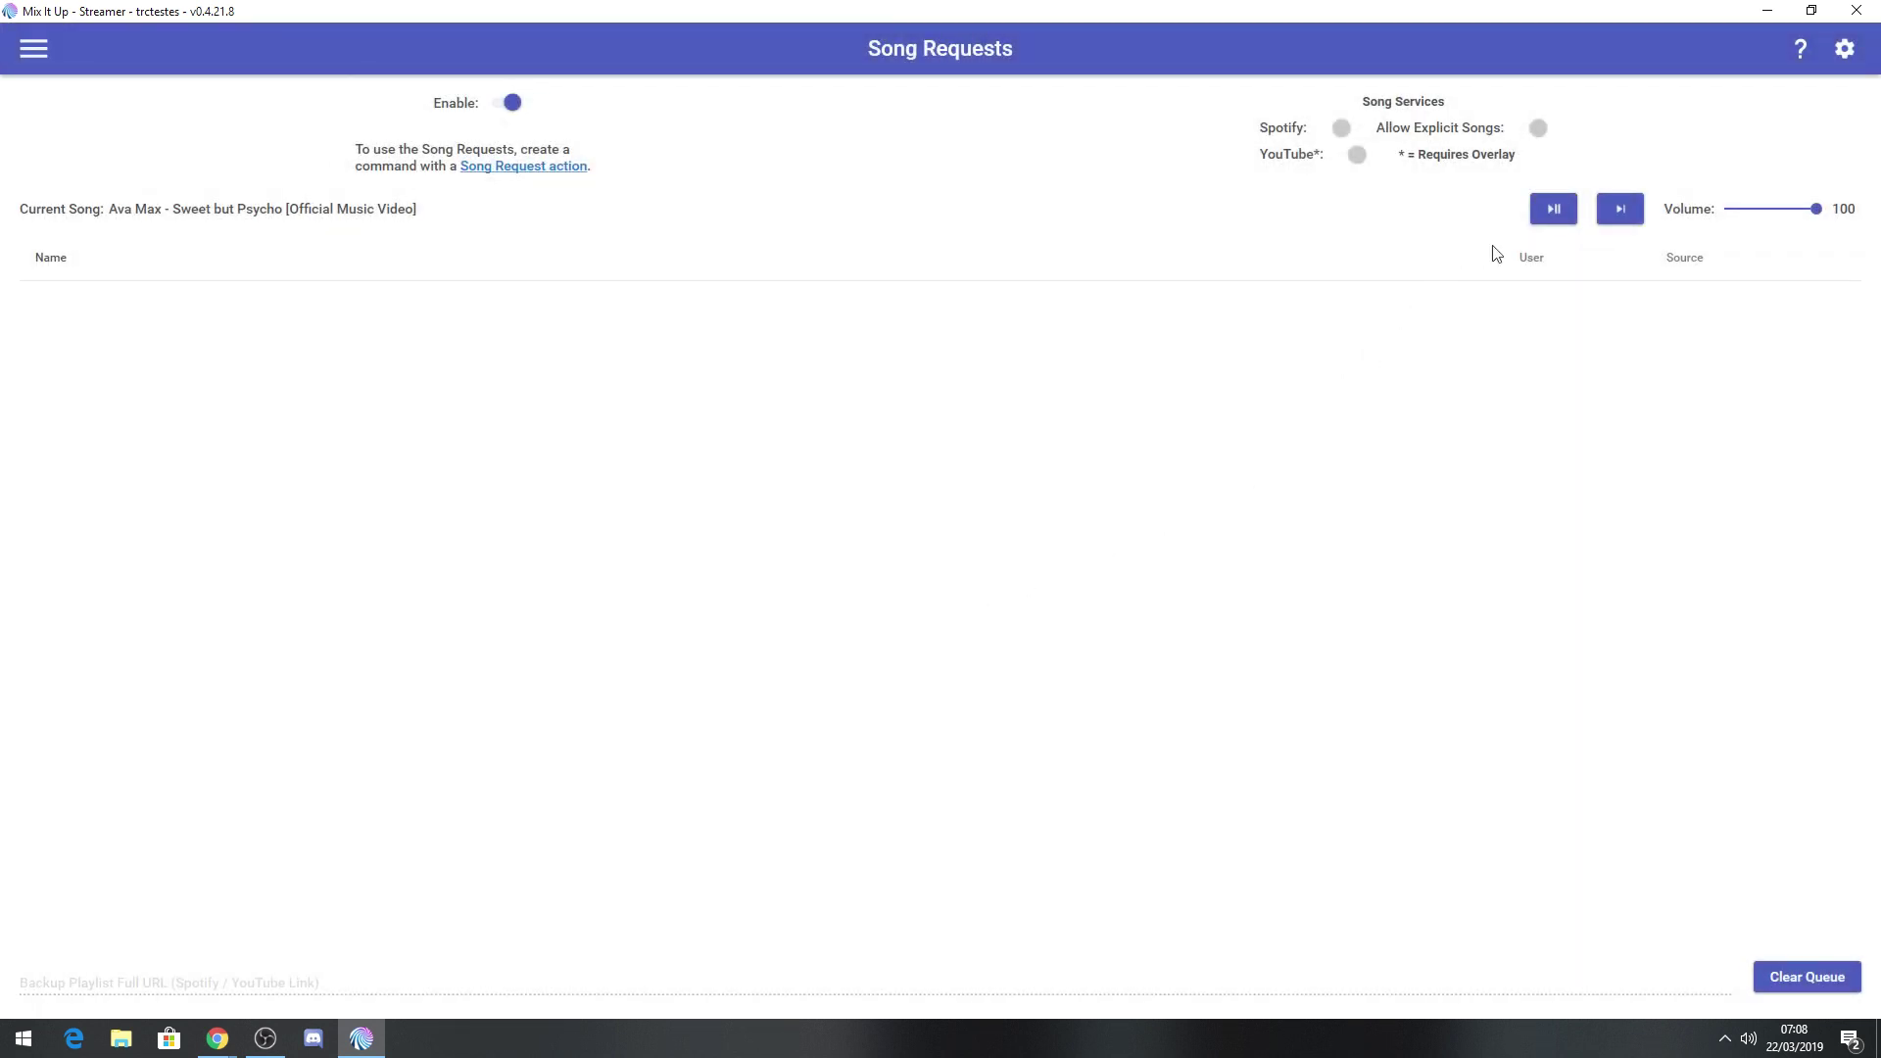
left_click(1553, 232)
Step: Return to the Chat page and send the song requests "!sr menino da porteira" and "!sr Leilão"
left_click(34, 48)
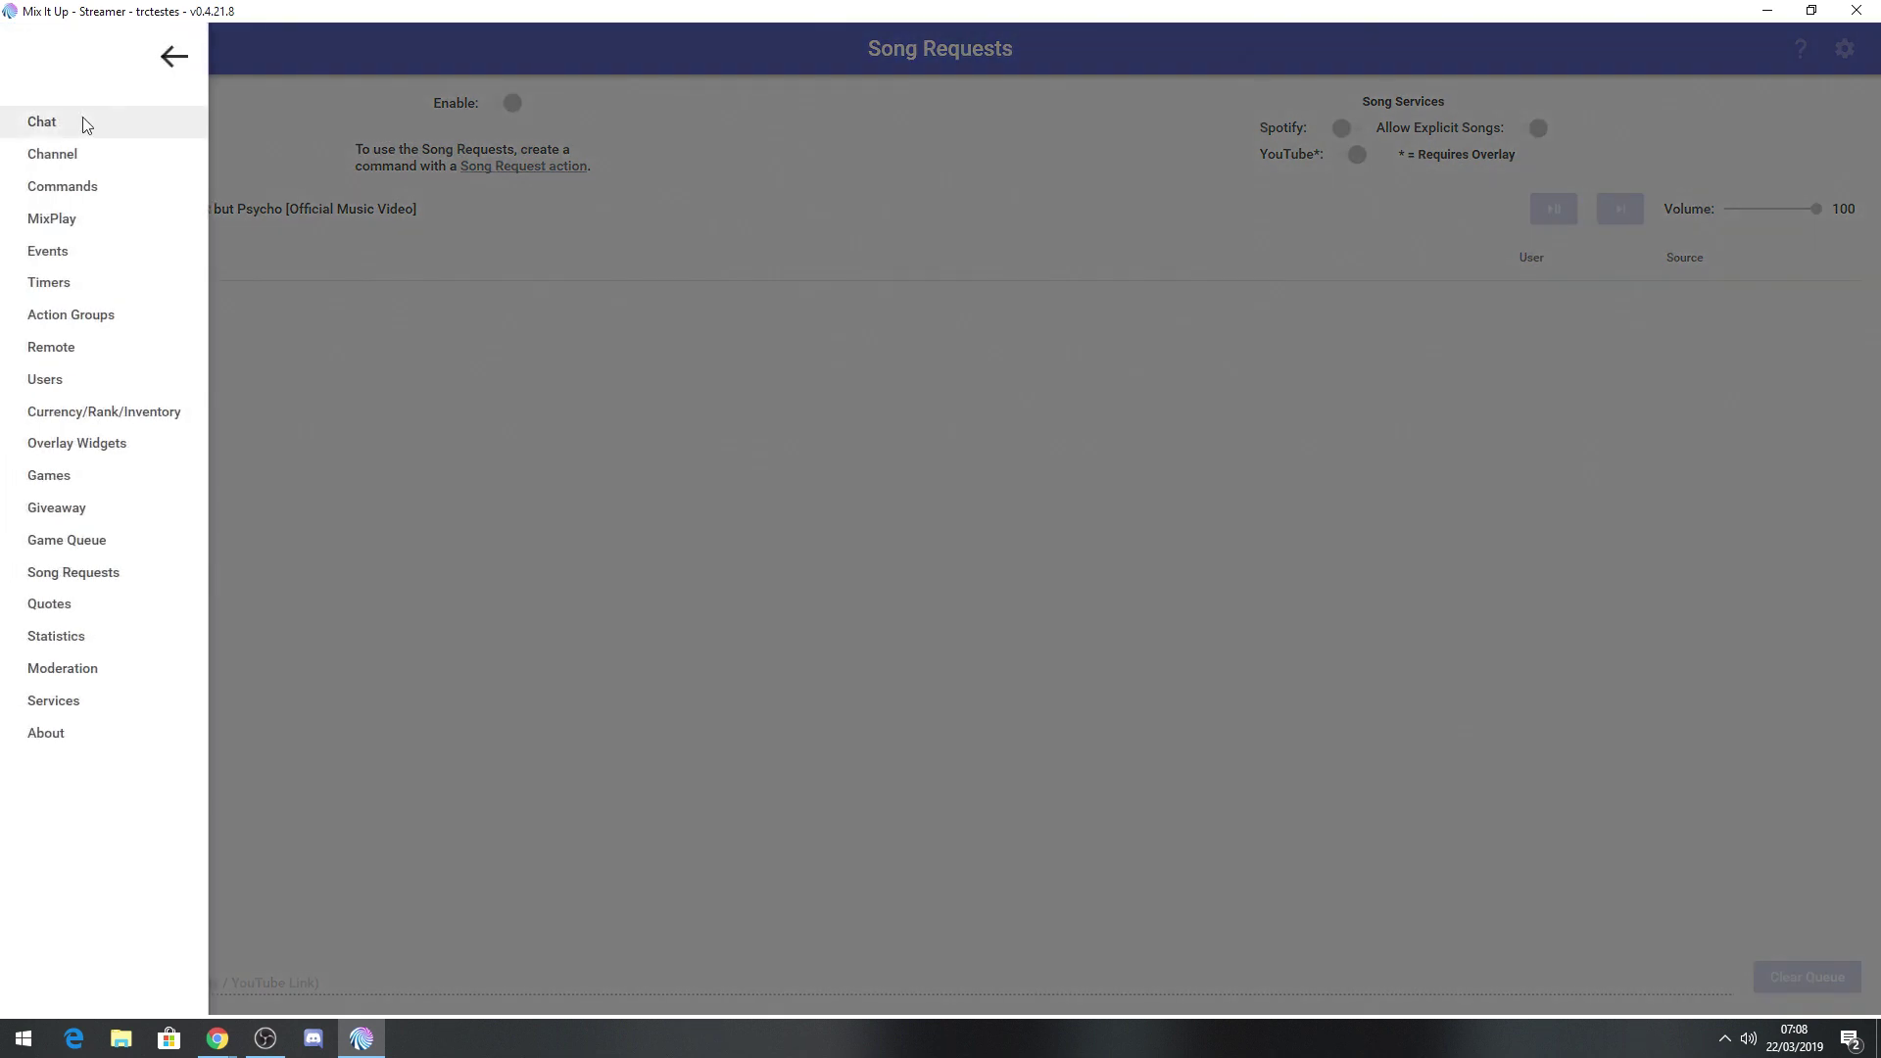
left_click(82, 122)
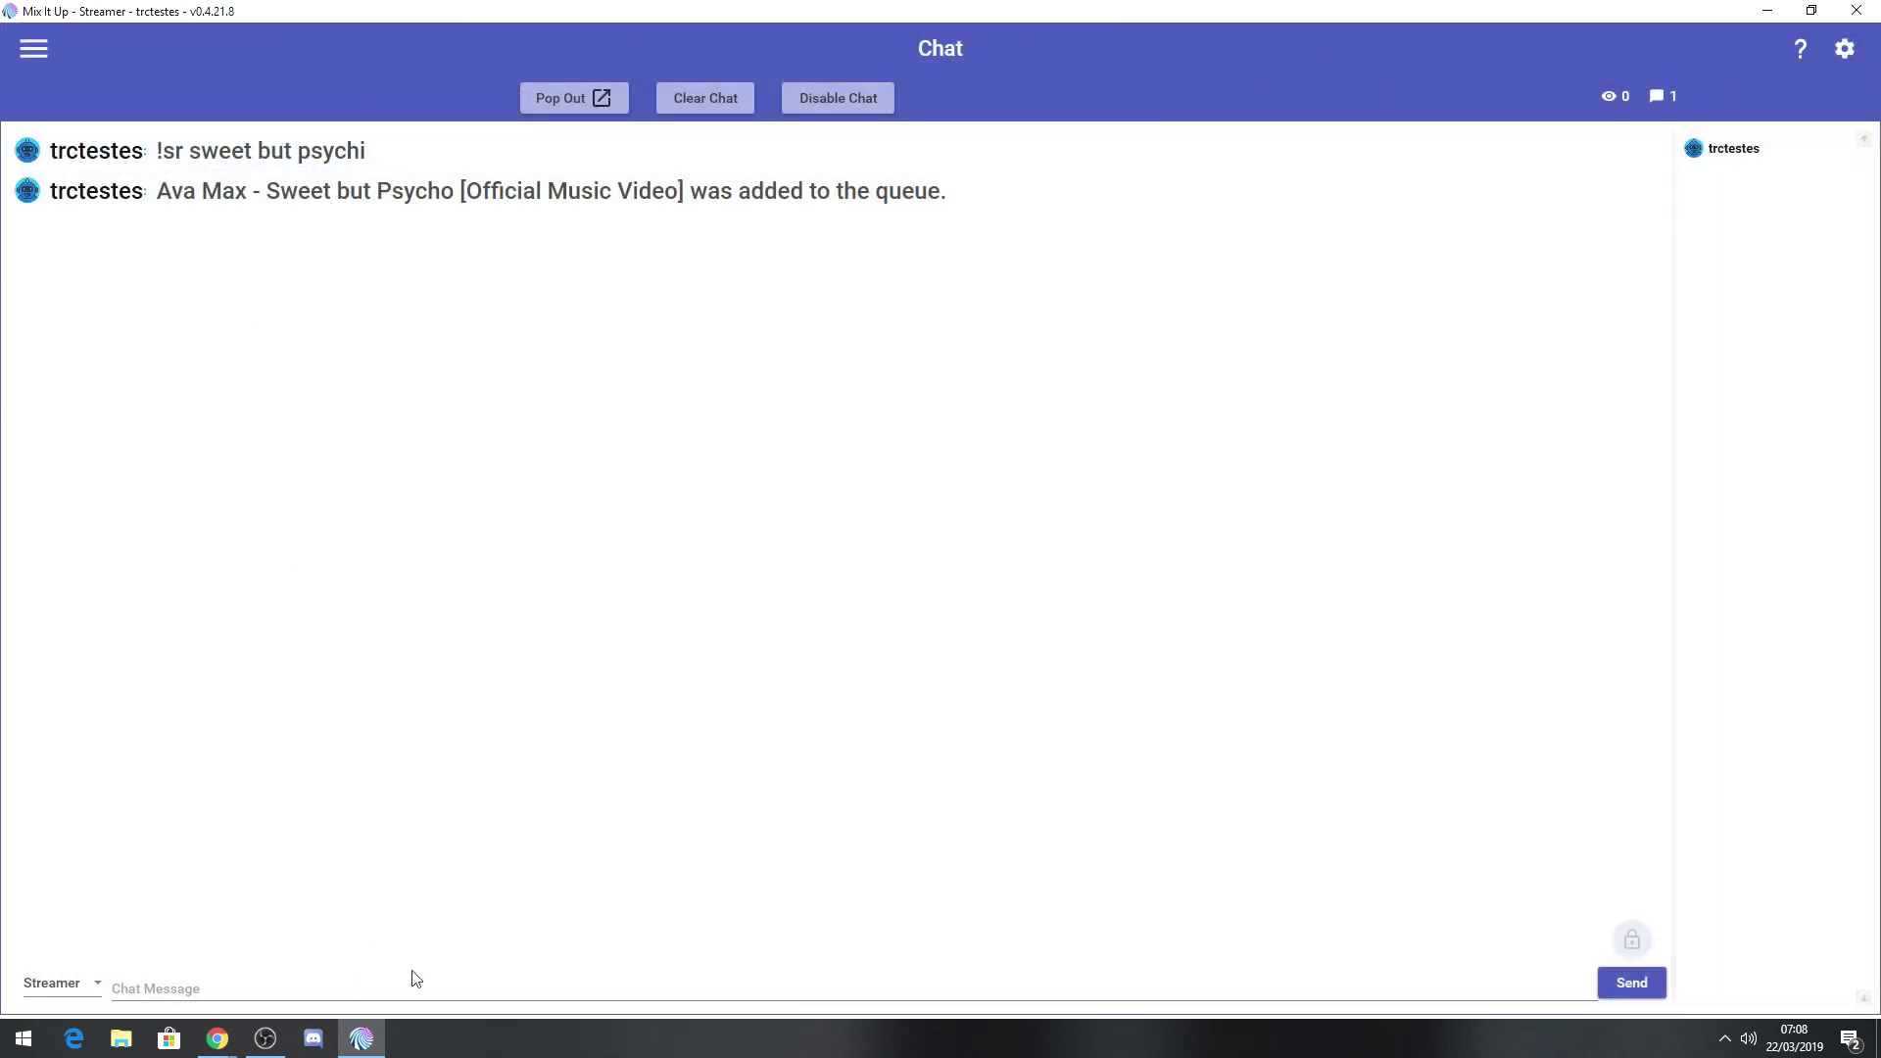
left_click(376, 991)
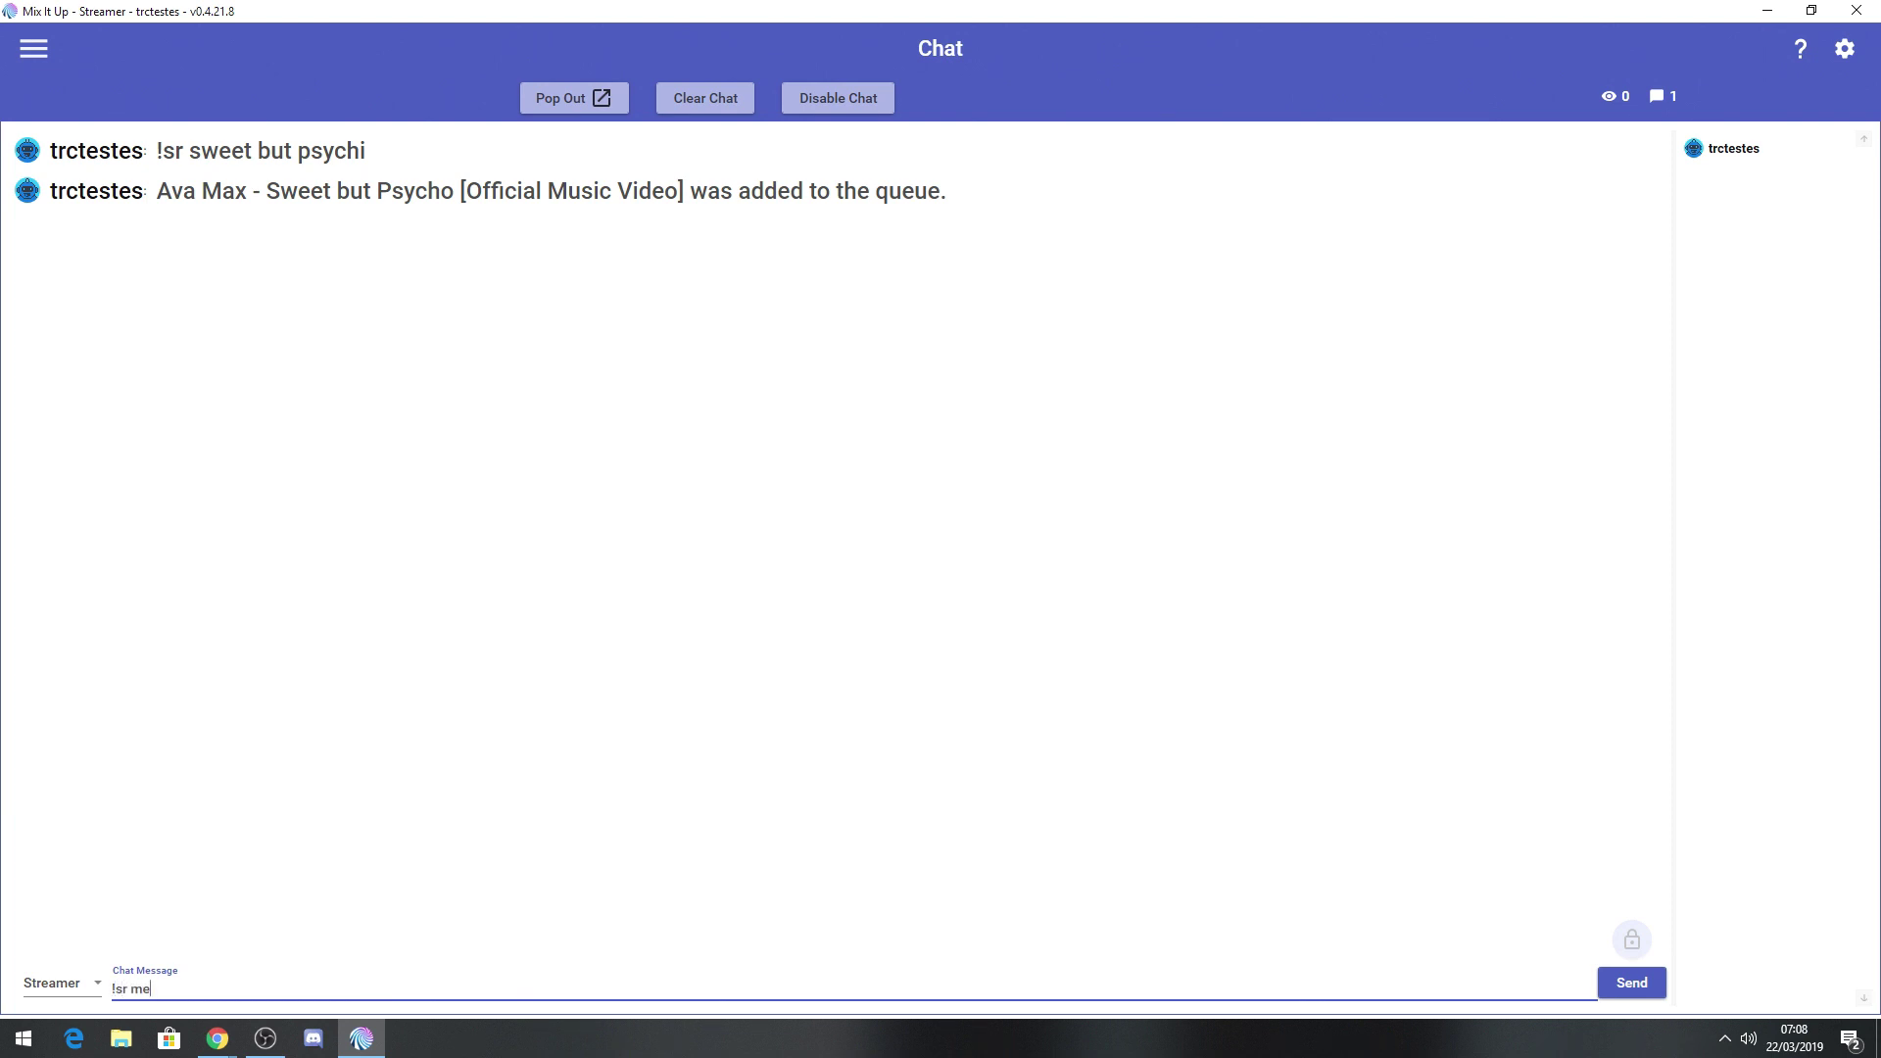
type("!sr menino da porteira")
key("Return")
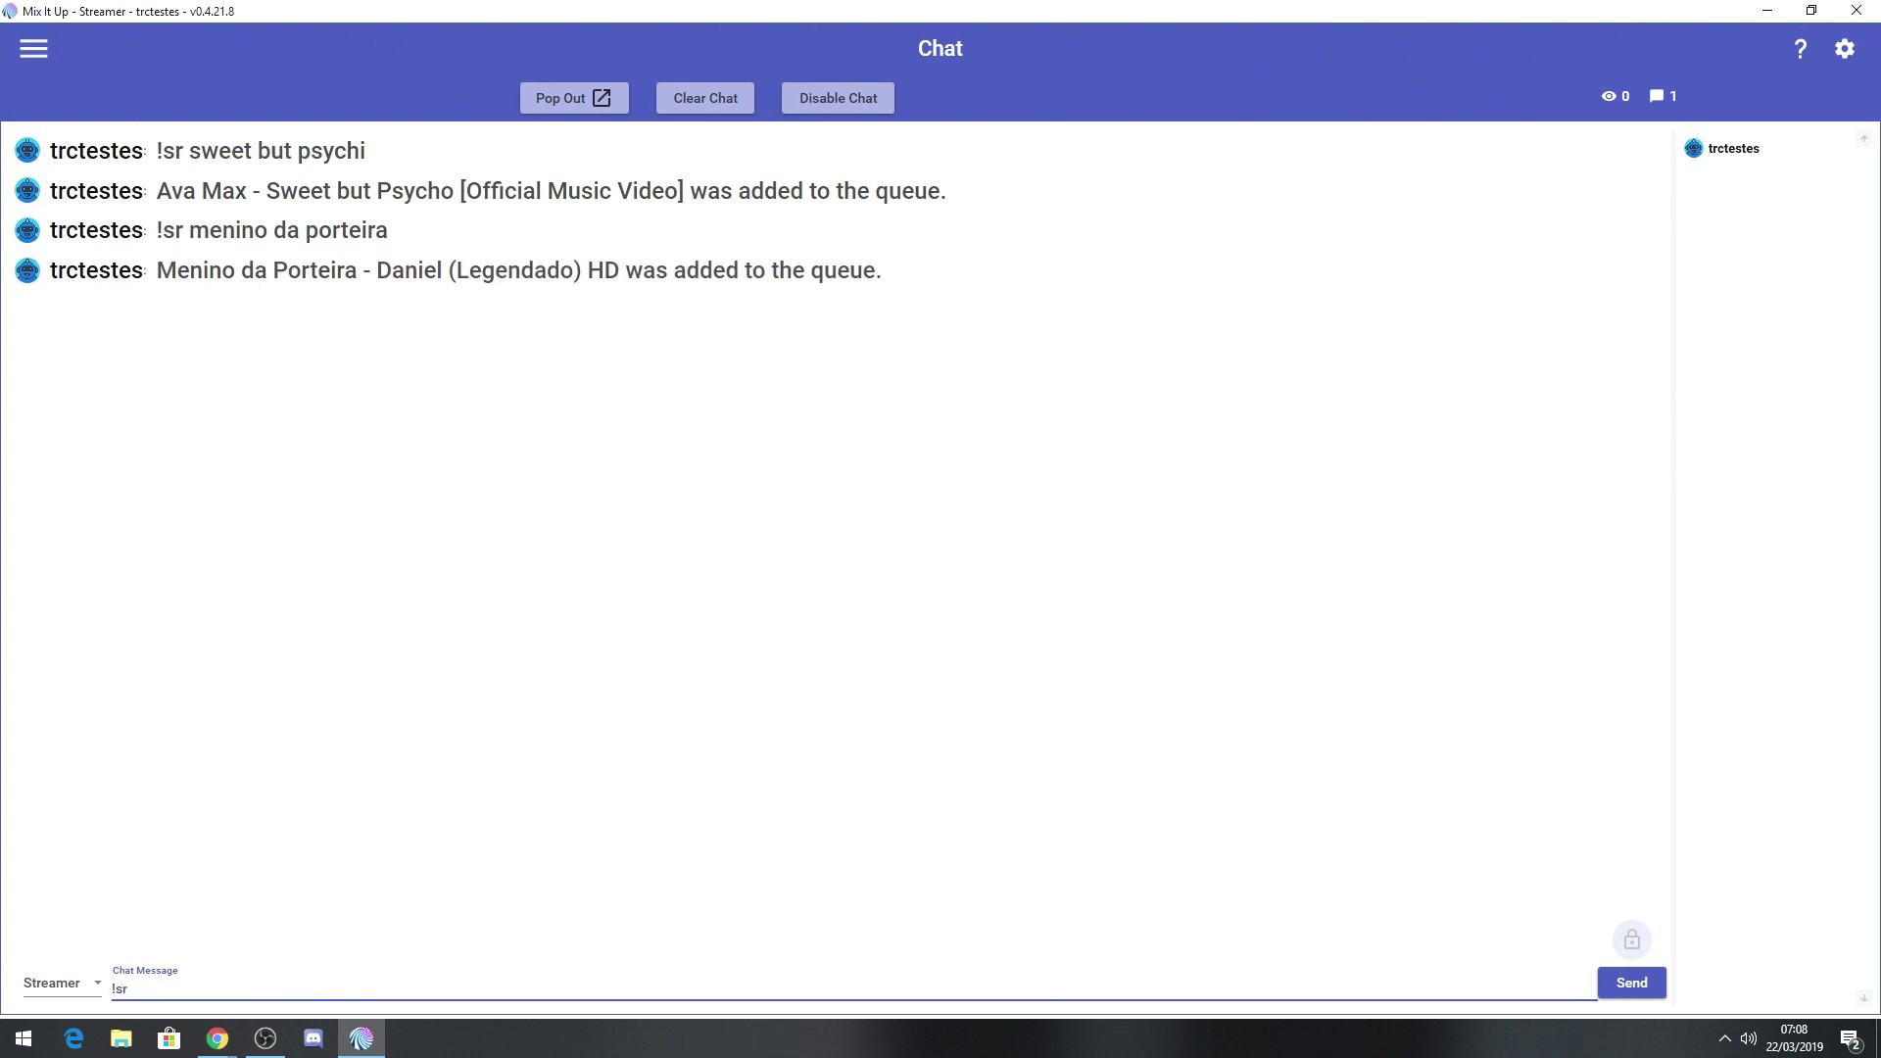
type("!sr Leilão")
key("Return")
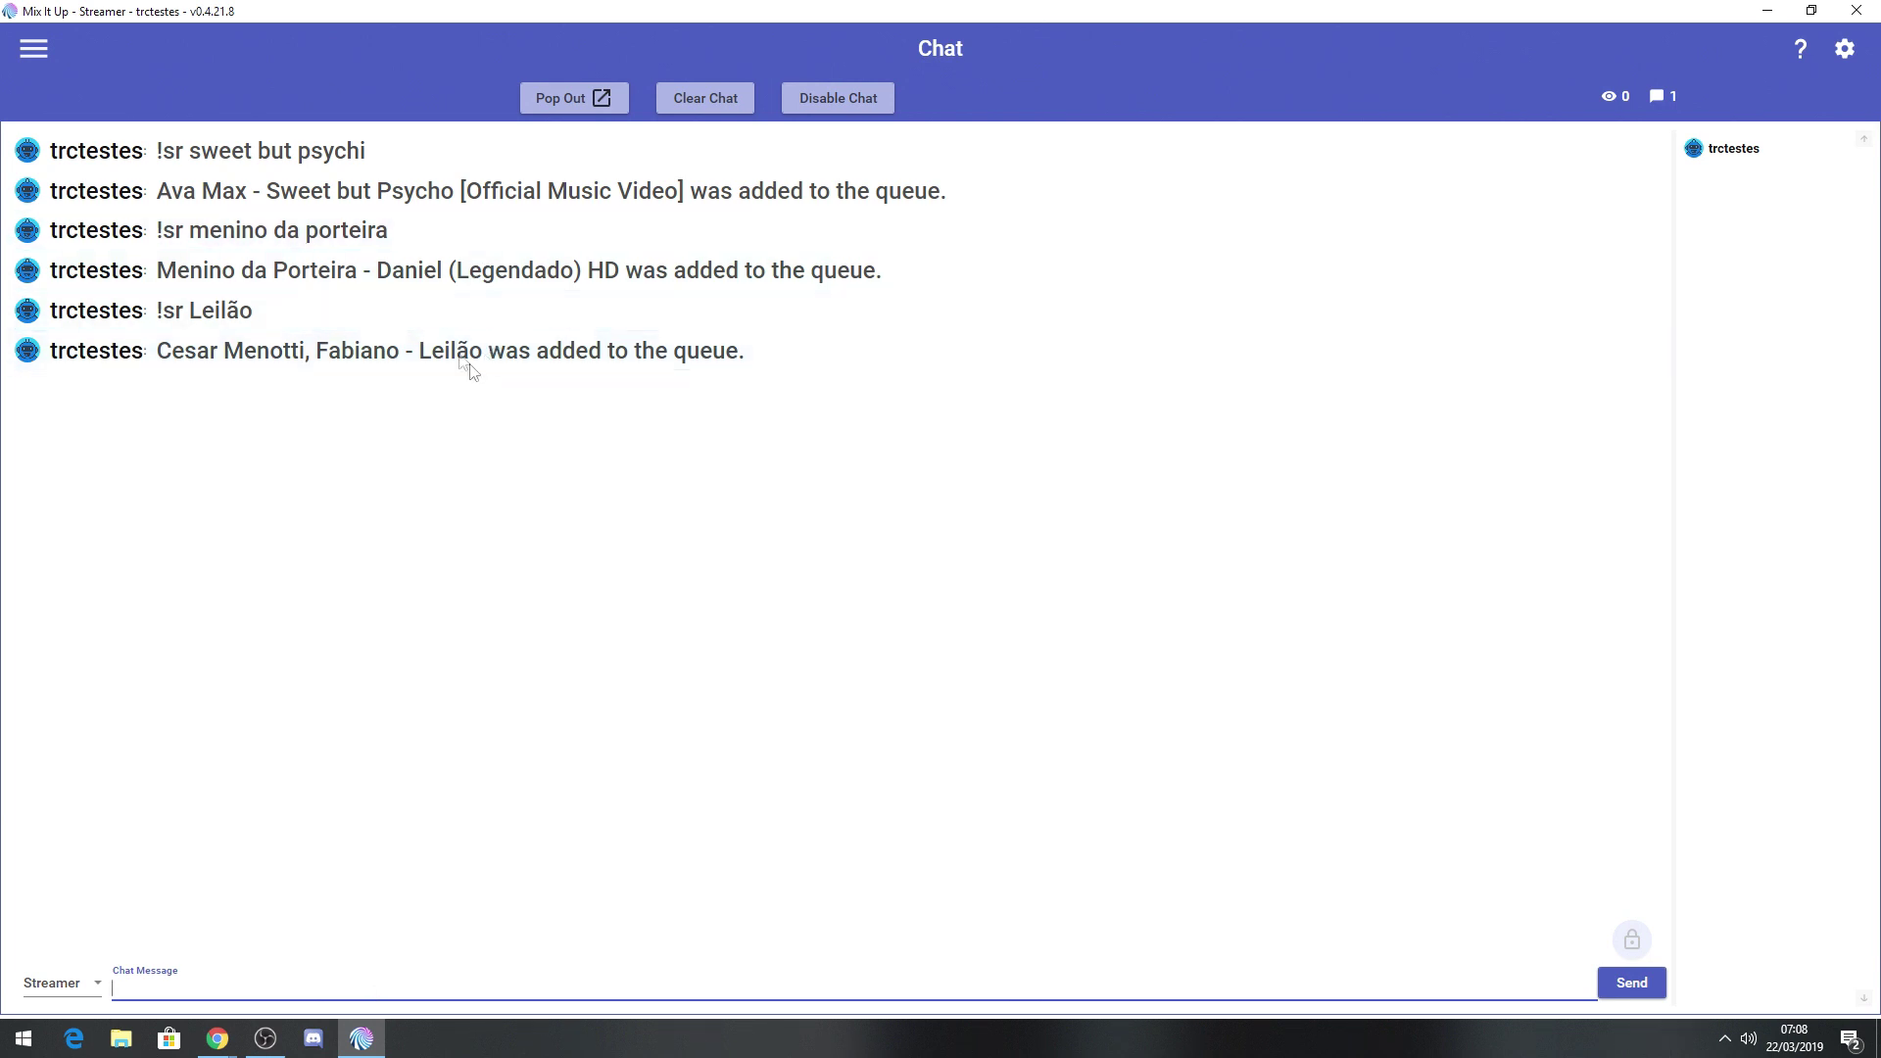
Step: Go back to the Song Requests page and delete the Menino da Porteira song from the queue
left_click(43, 49)
left_click(90, 570)
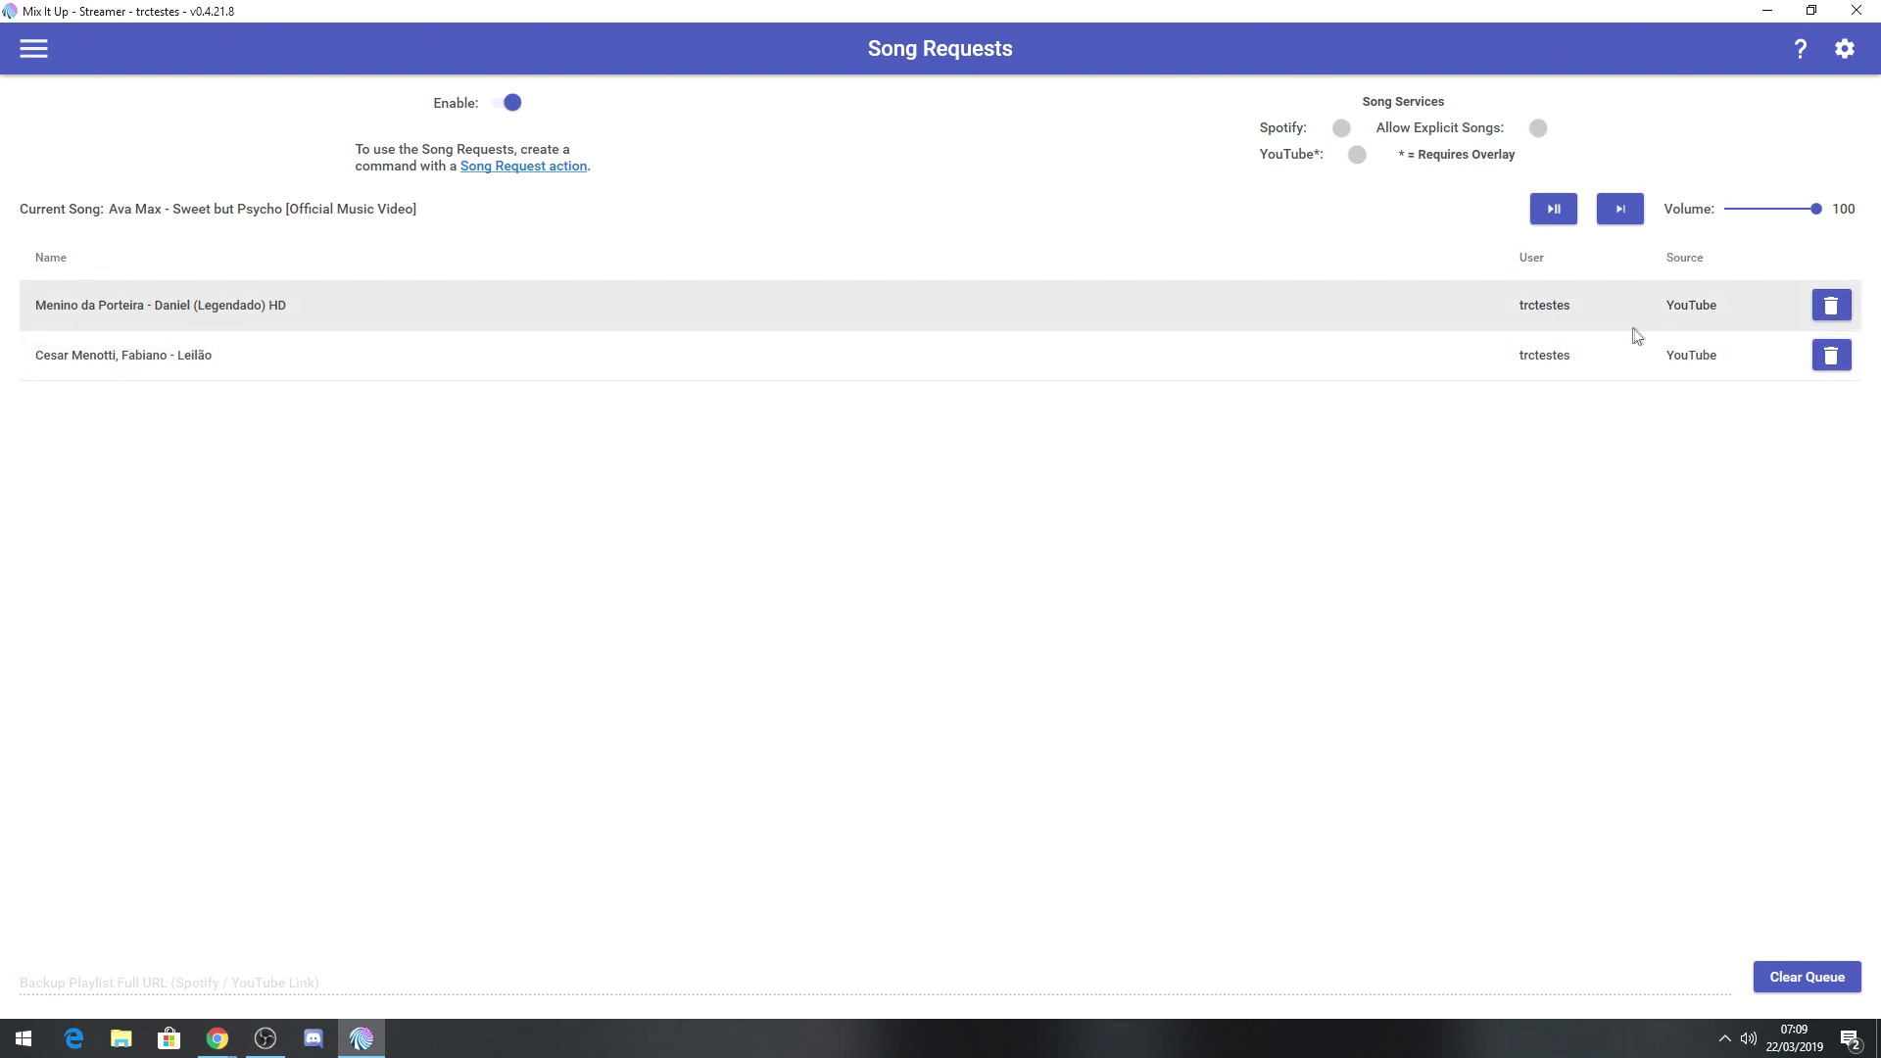
left_click(1838, 316)
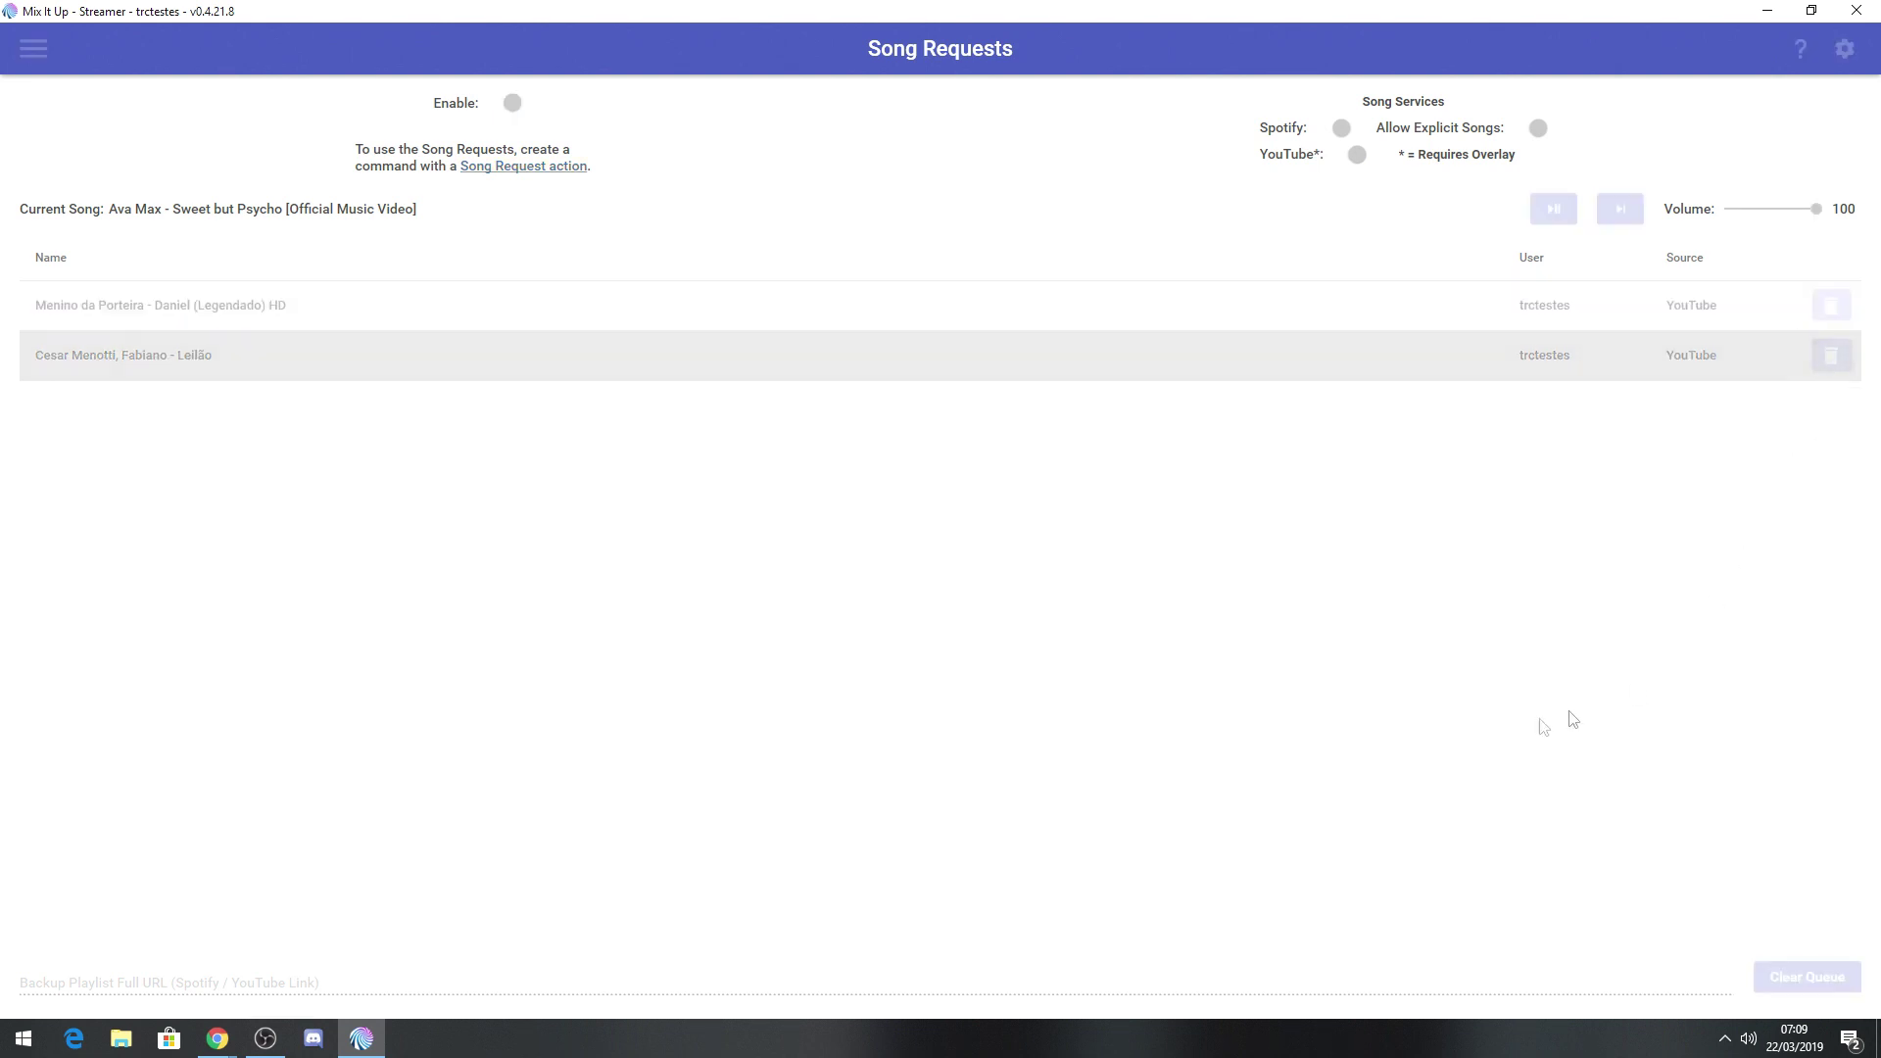